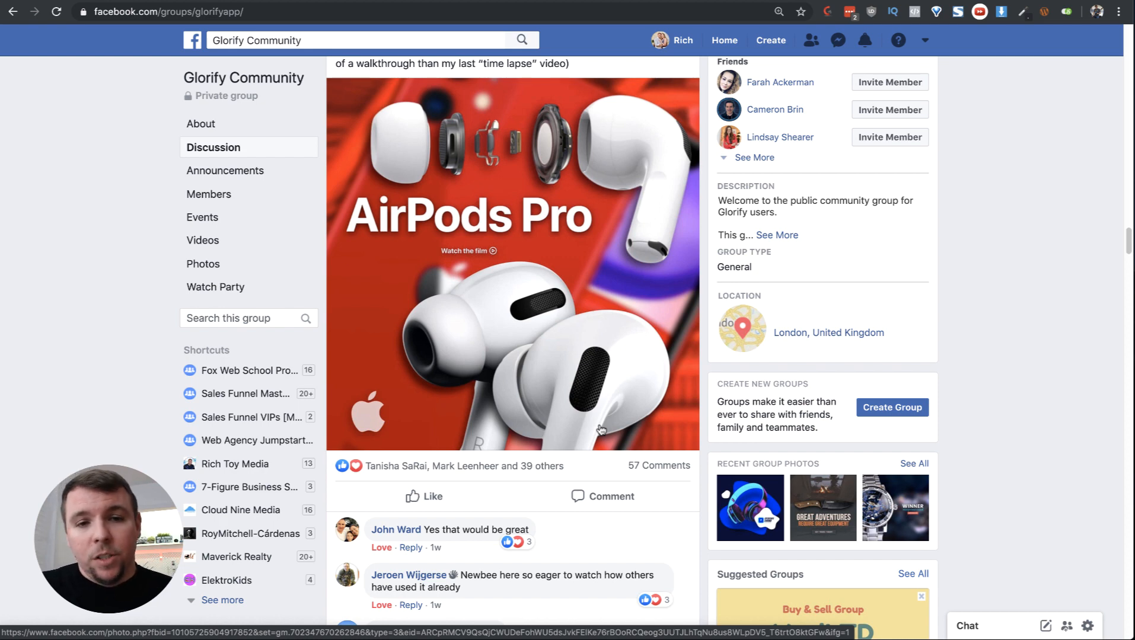
- Examine the finished AirPods Pro design in the Facebook group post and its layer list in the Glorify editor
scroll(602, 436, "up", 1)
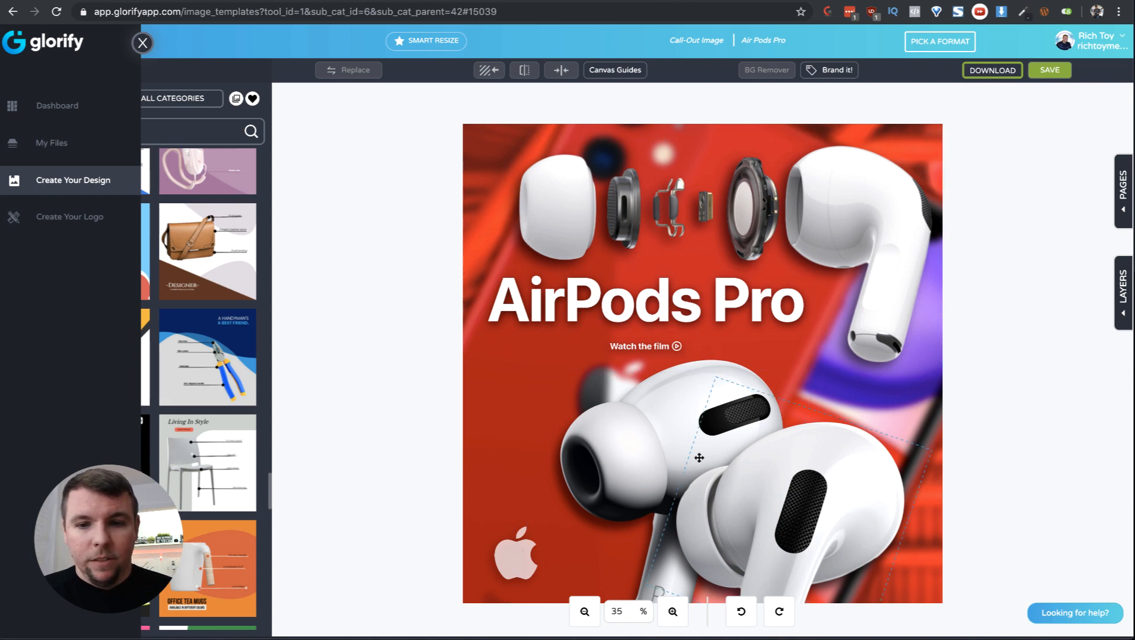
left_click(1125, 300)
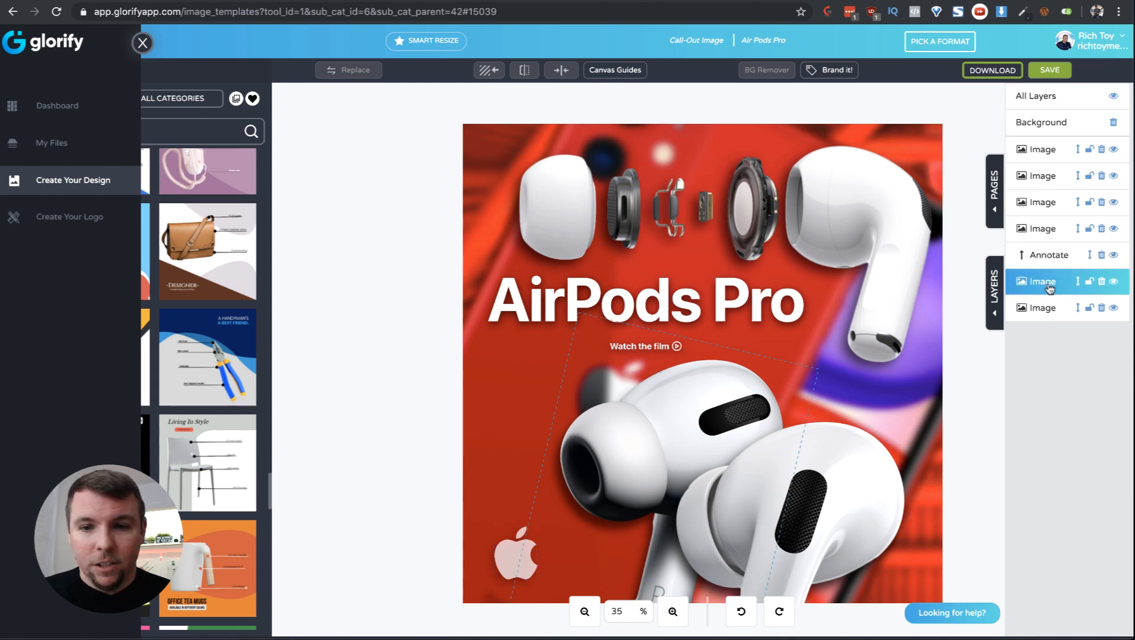
- Open the Glorify dashboard in a new tab and start a social media design in the 1080 x 1080 px Instagram Square Photo format
right_click(54, 46)
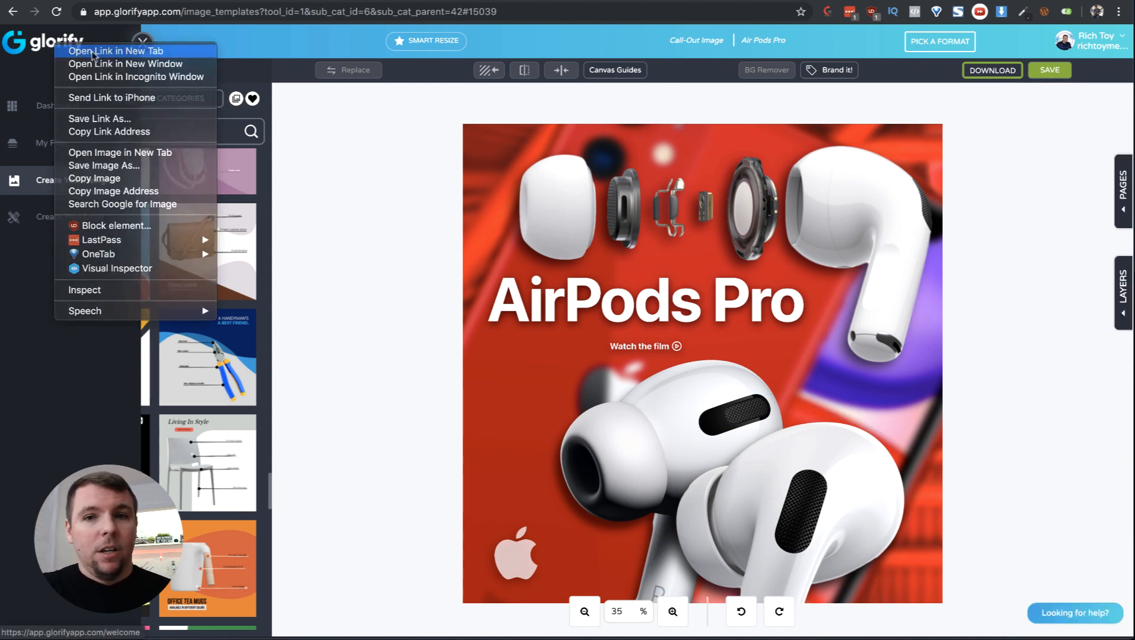
left_click(89, 51)
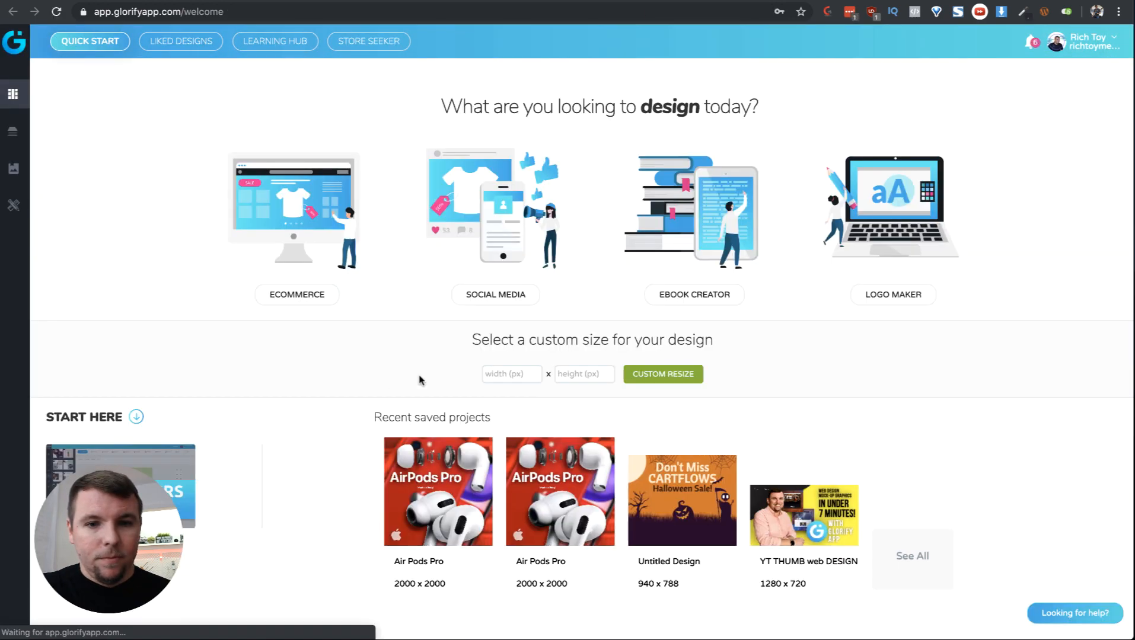
left_click(500, 299)
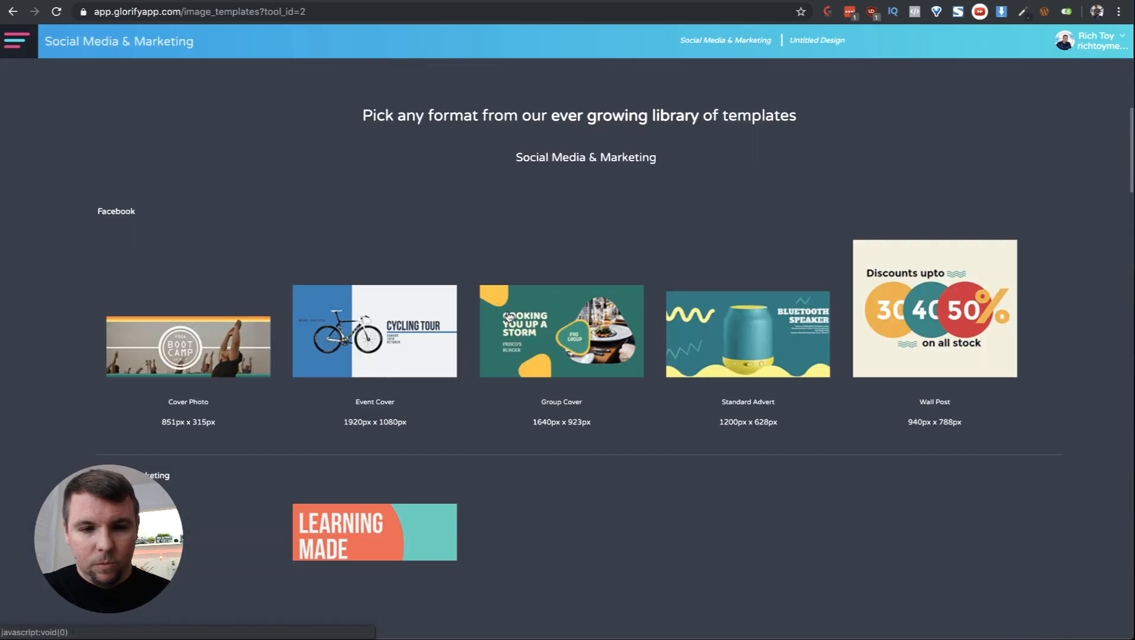
scroll(507, 310, "down", 8)
scroll(507, 310, "down", 6)
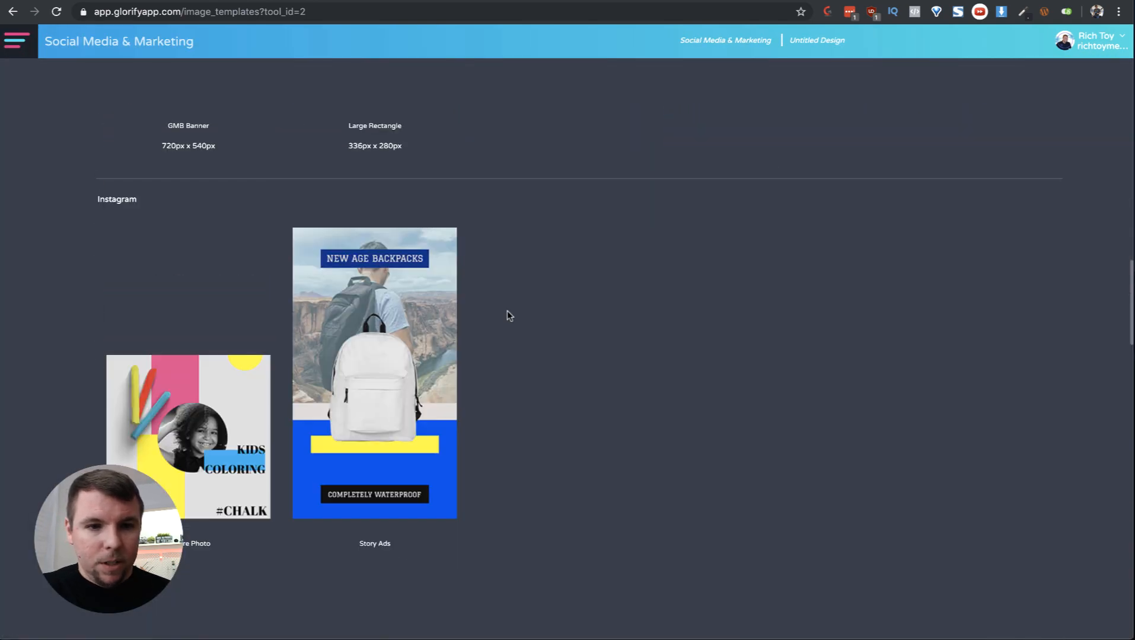
scroll(181, 252, "down", 2)
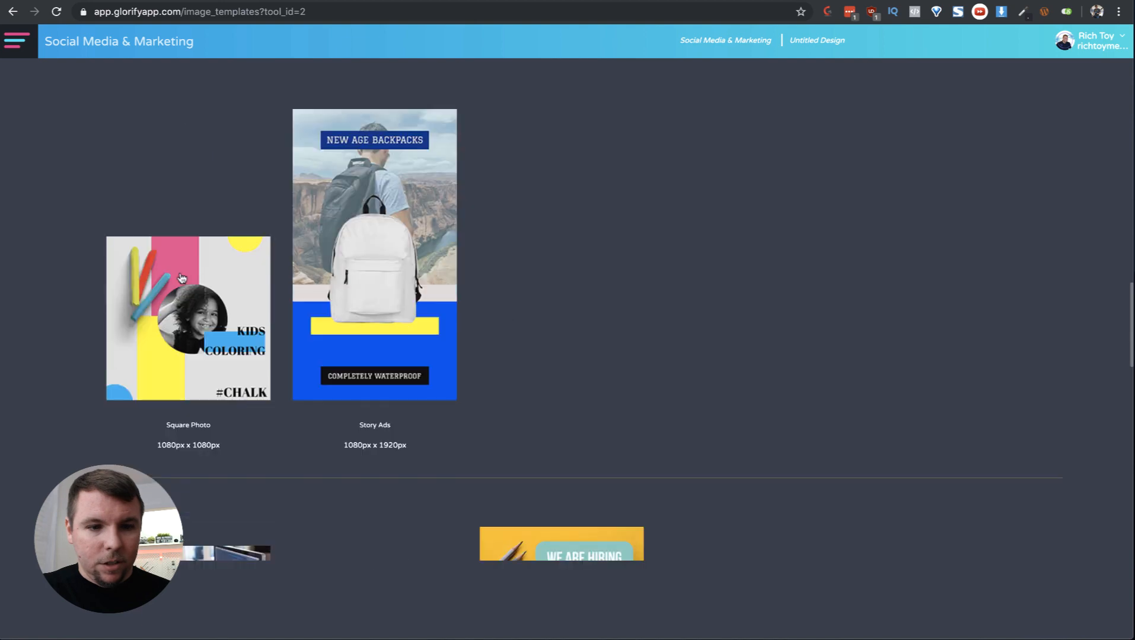
left_click(202, 312)
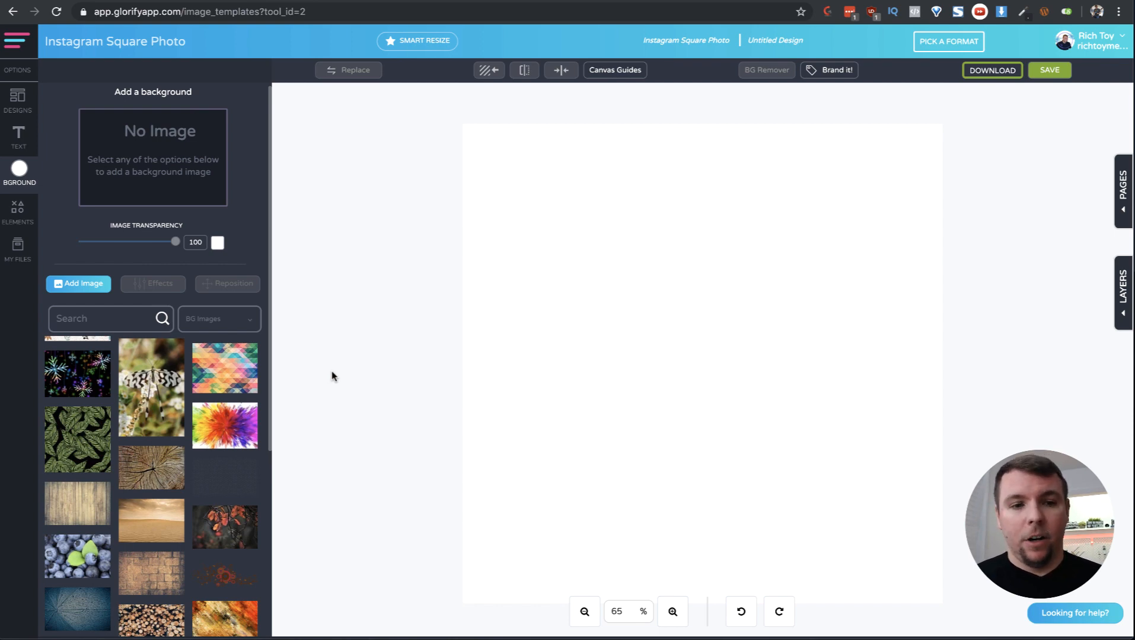
- Add the multicoloured triangle pattern as the background image and set its blur to 0.2
left_click(208, 372)
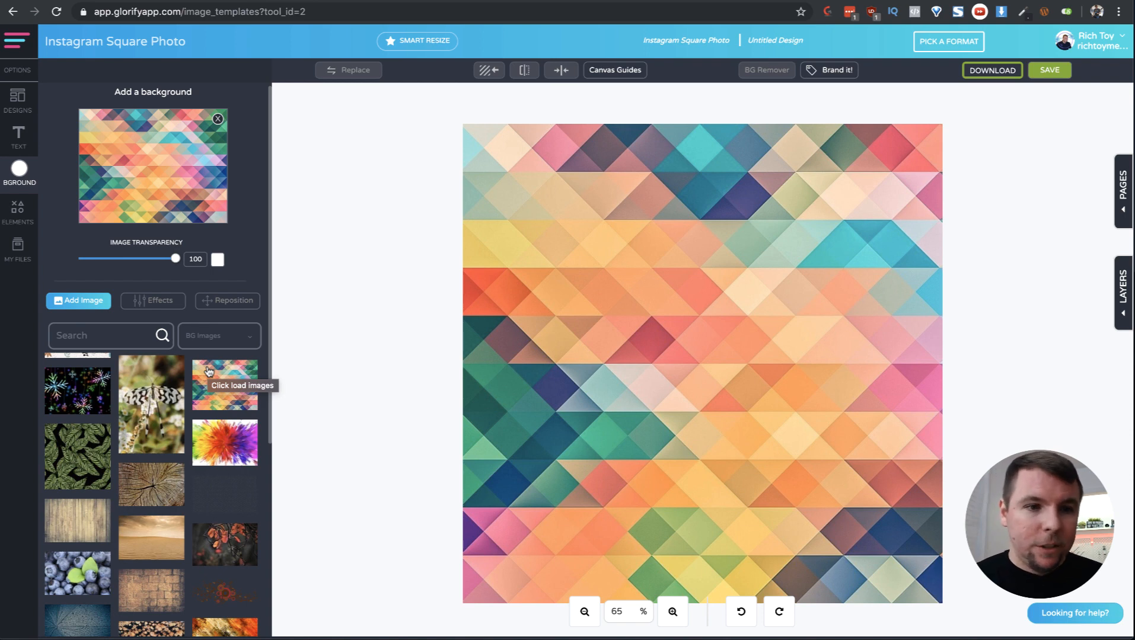
left_click(177, 299)
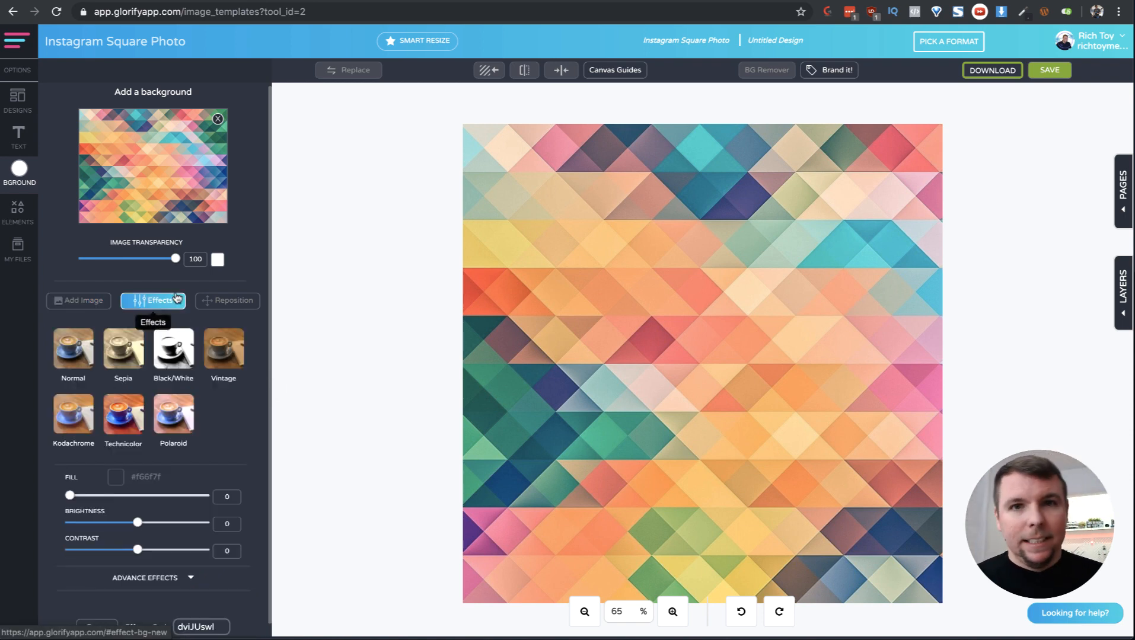
scroll(210, 442, "down", 1)
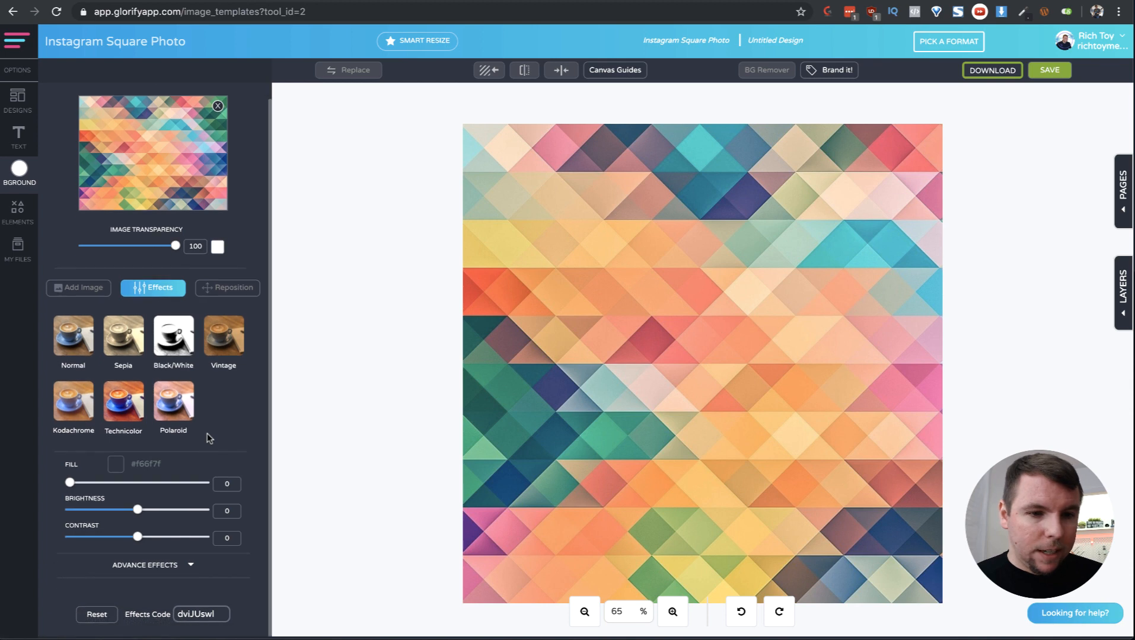
left_click(172, 571)
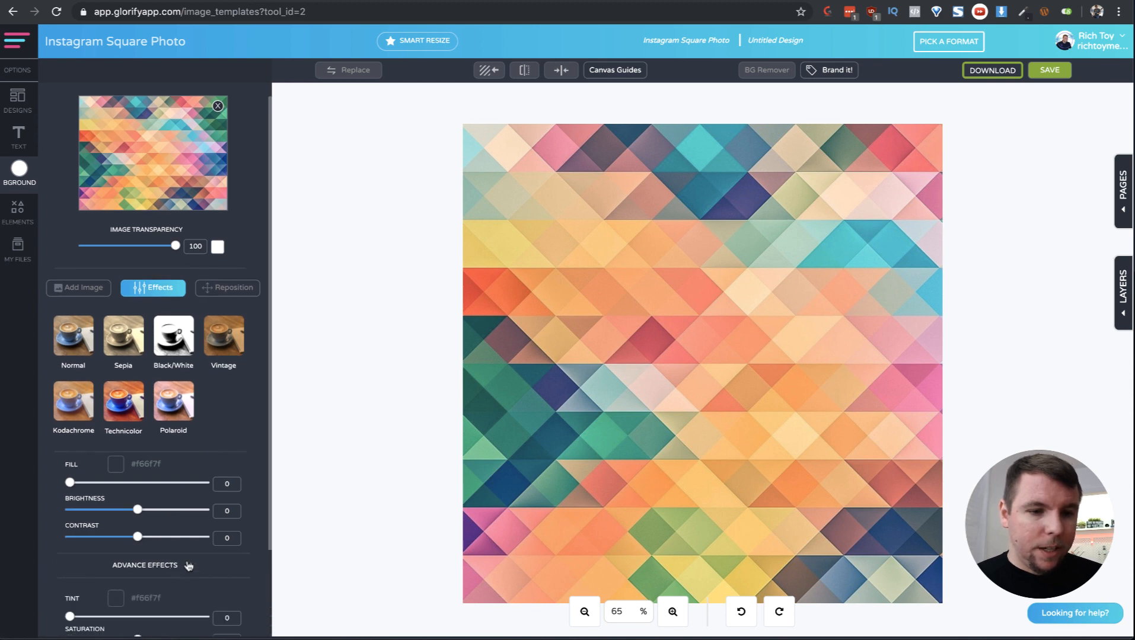
scroll(171, 533, "down", 3)
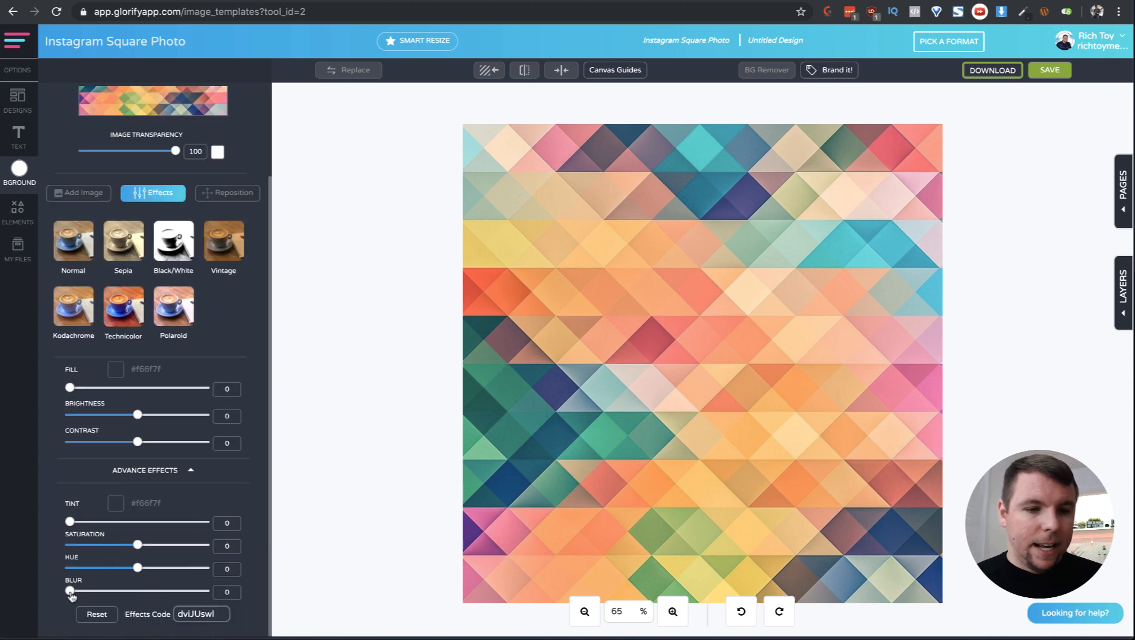
left_click_drag(70, 591, 84, 592)
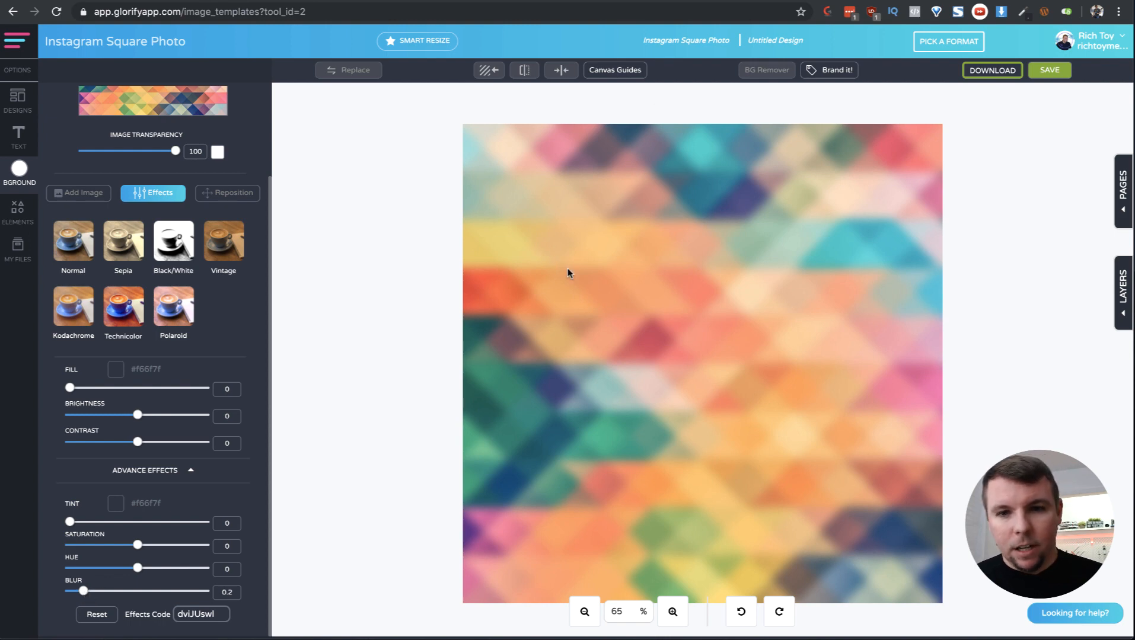
- Replace the background with the red beamed-ceiling image from the background library and check its blur setting
left_click(78, 193)
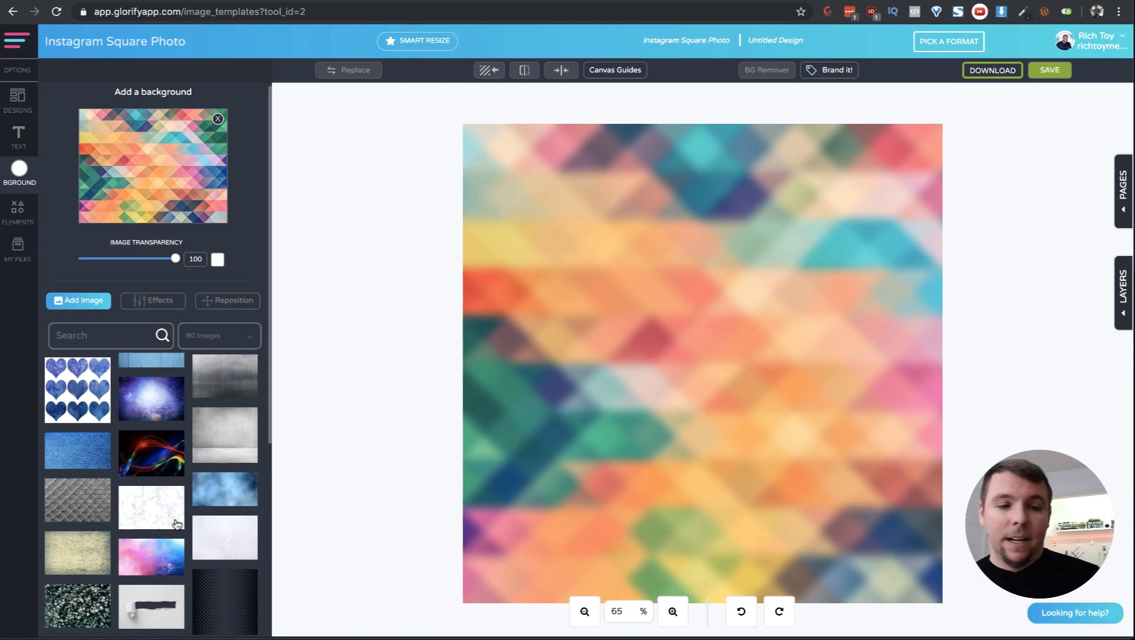
scroll(176, 524, "down", 15)
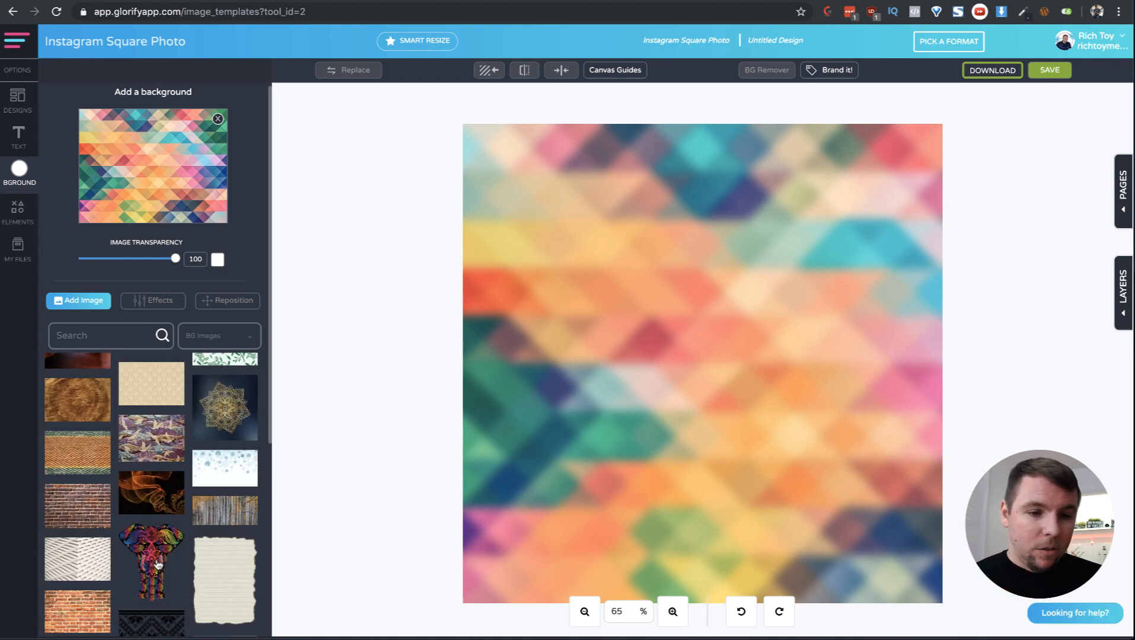
scroll(166, 557, "down", 15)
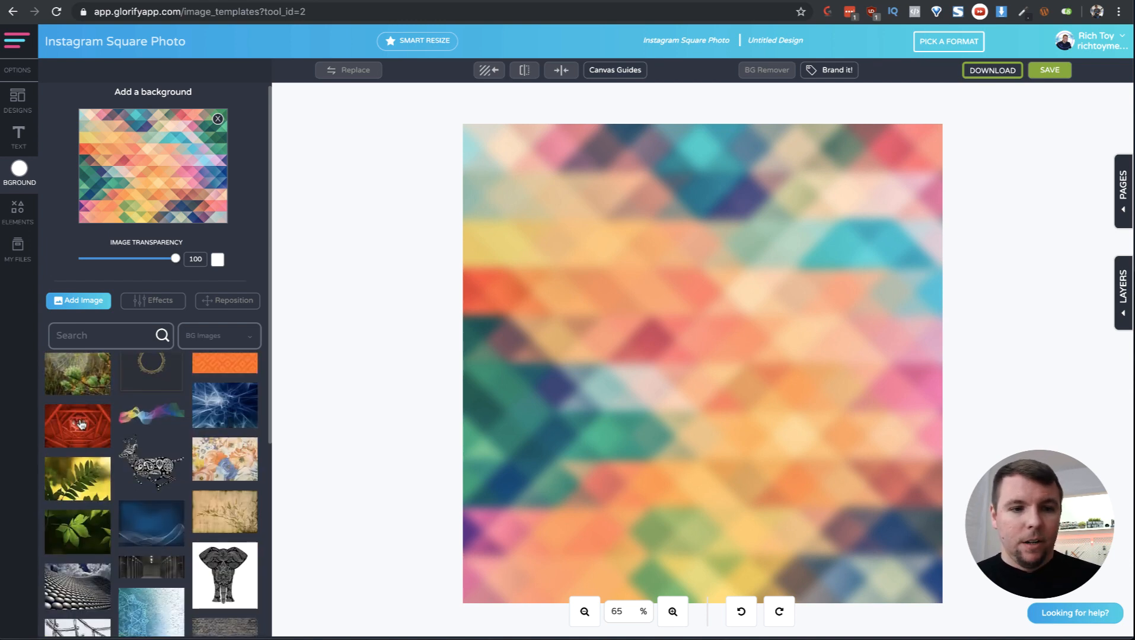
left_click(81, 423)
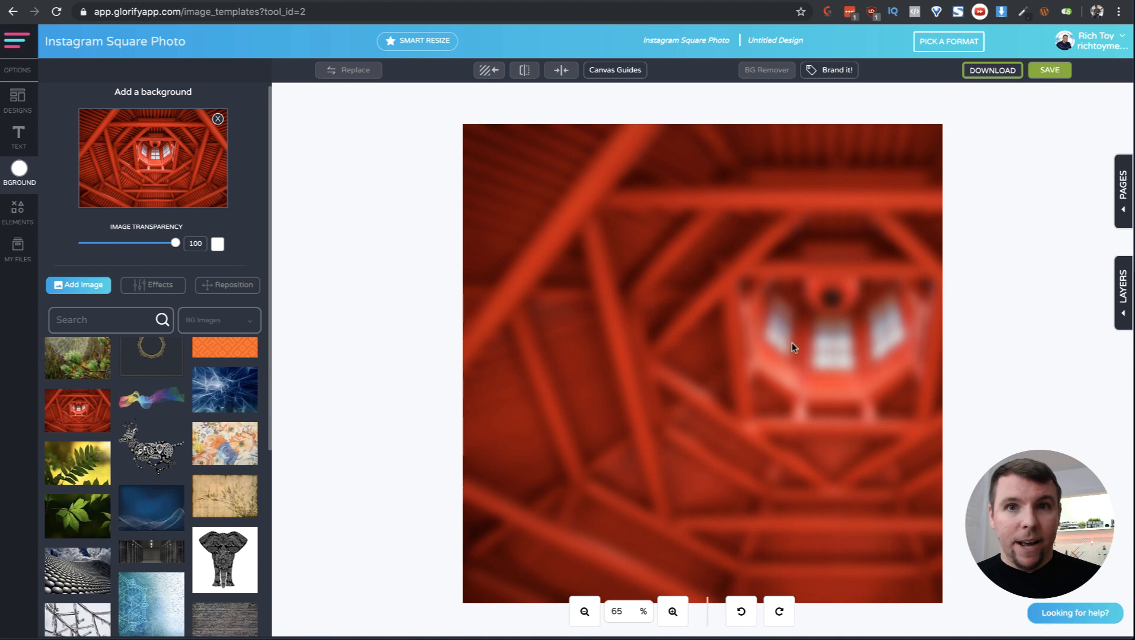
left_click(153, 285)
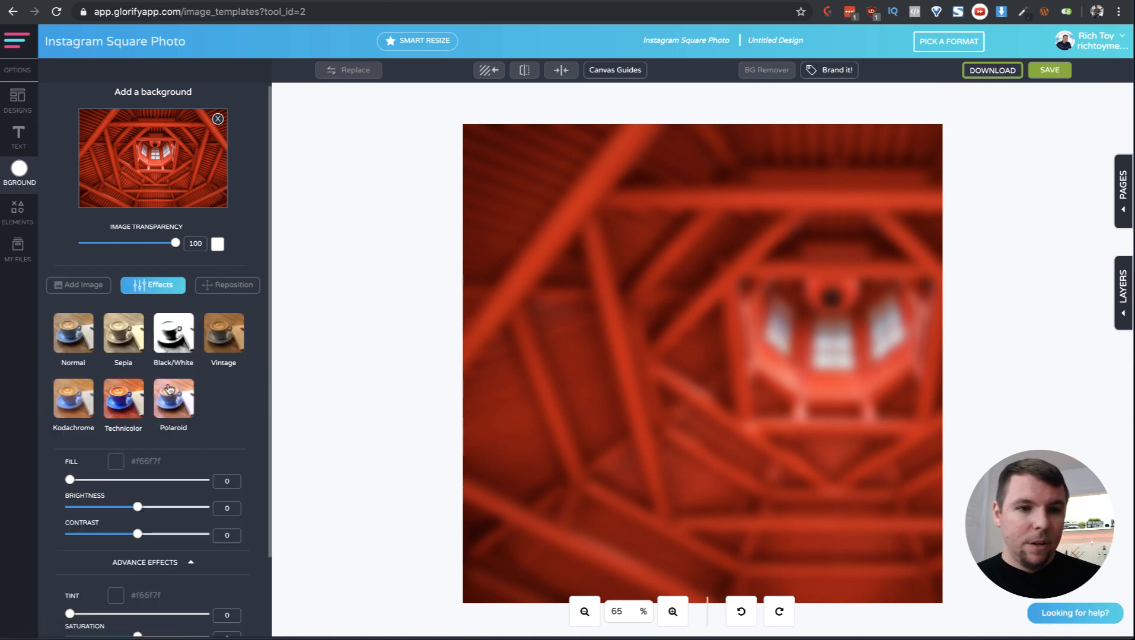
scroll(177, 469, "down", 3)
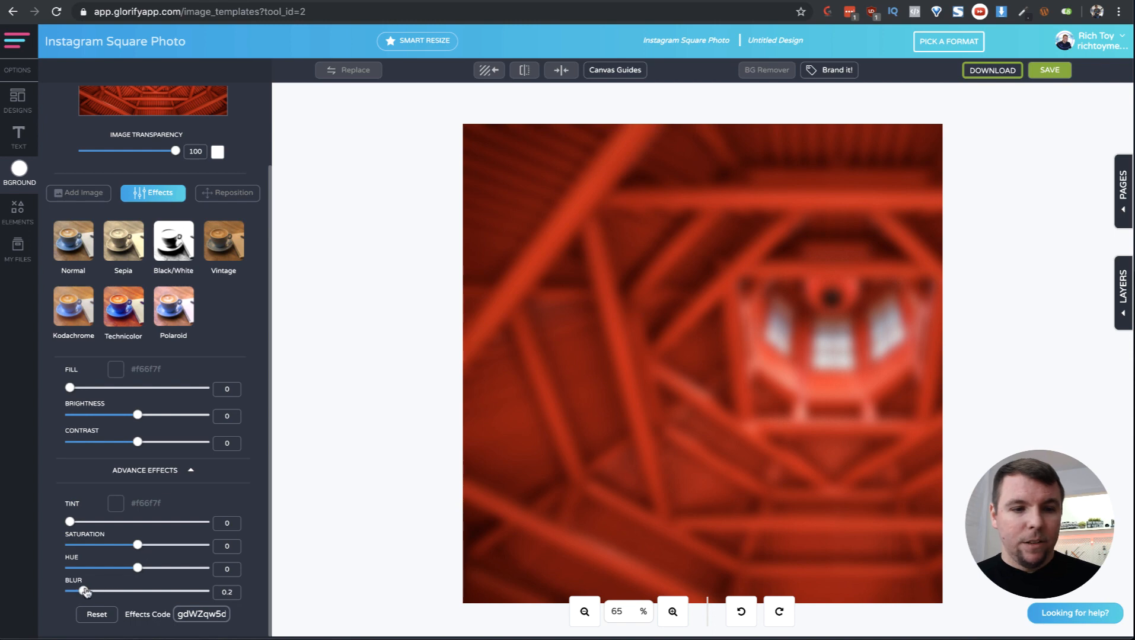
left_click_drag(84, 591, 84, 593)
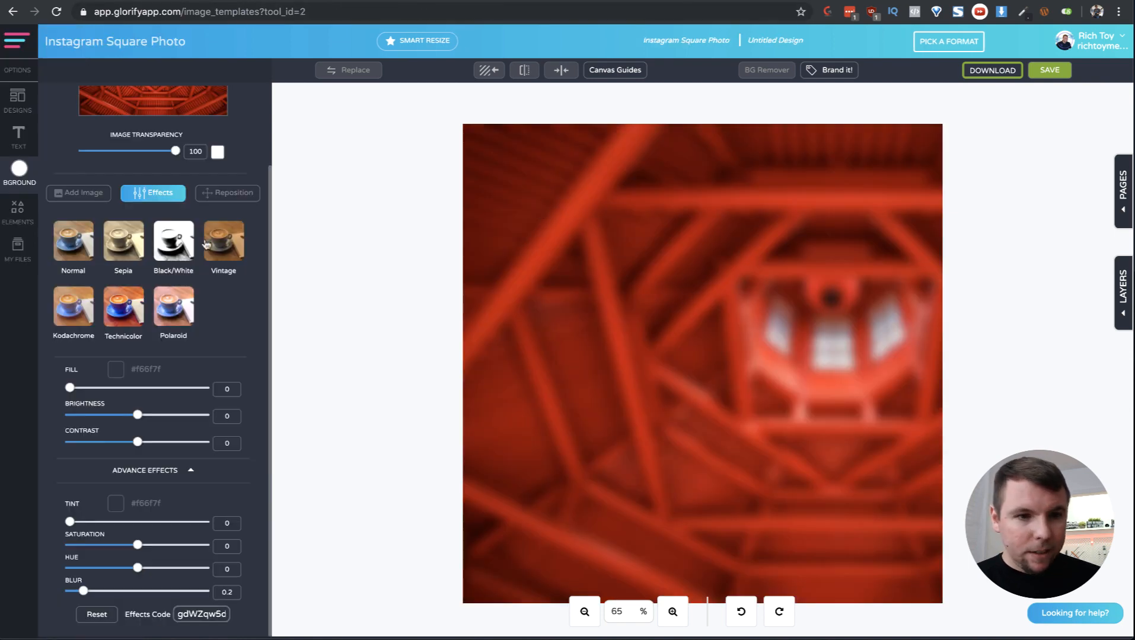
- Reposition the red background with a scale of 1.42 and a horizontal offset of -135
scroll(207, 246, "up", 2)
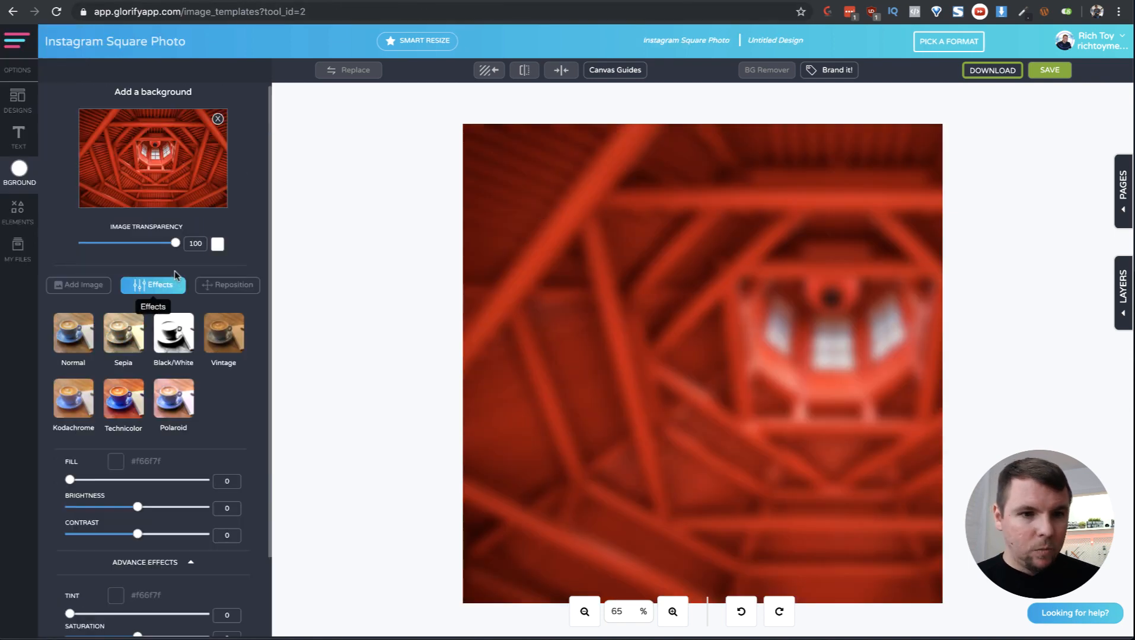
left_click(230, 297)
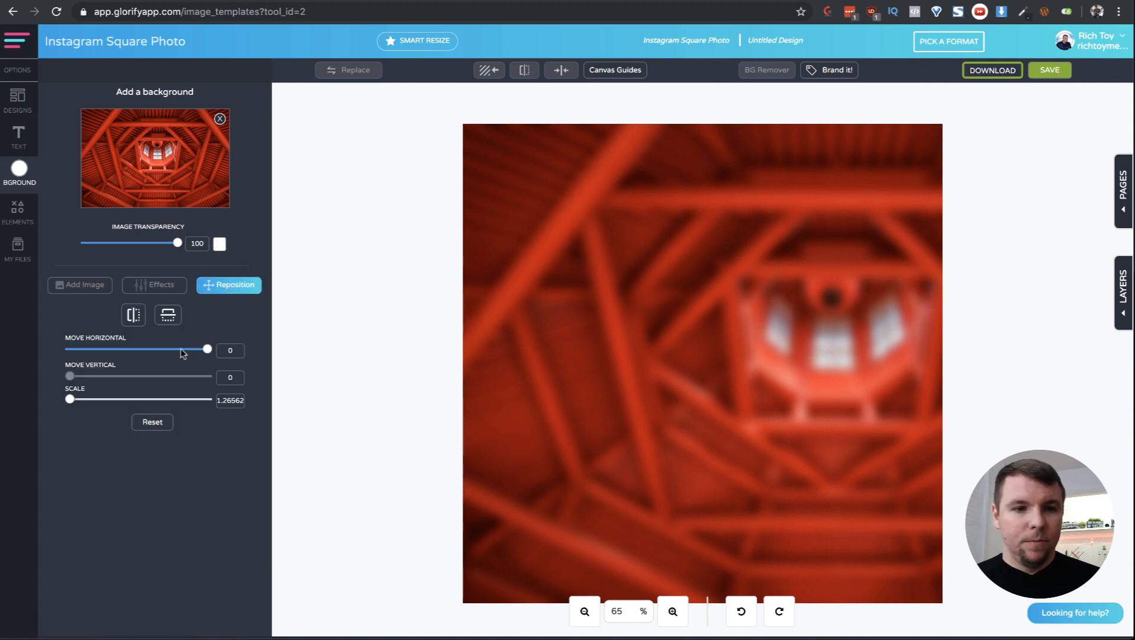
mouse_move(207, 350)
left_mouse_down()
mouse_move(157, 350)
mouse_move(192, 356)
left_mouse_up()
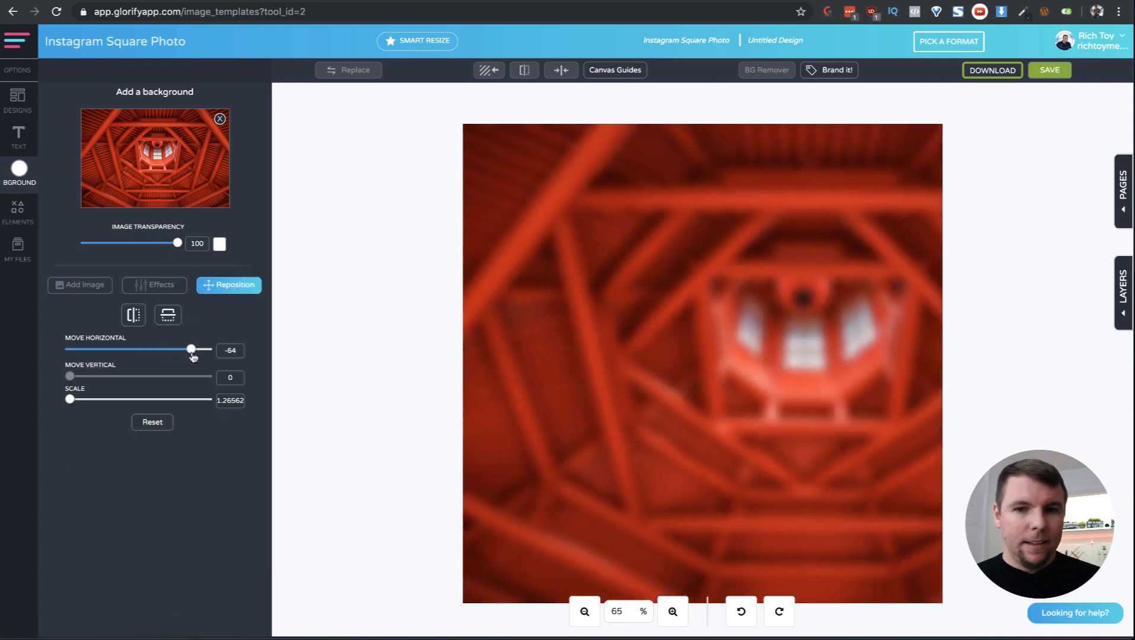
left_click_drag(70, 399, 75, 399)
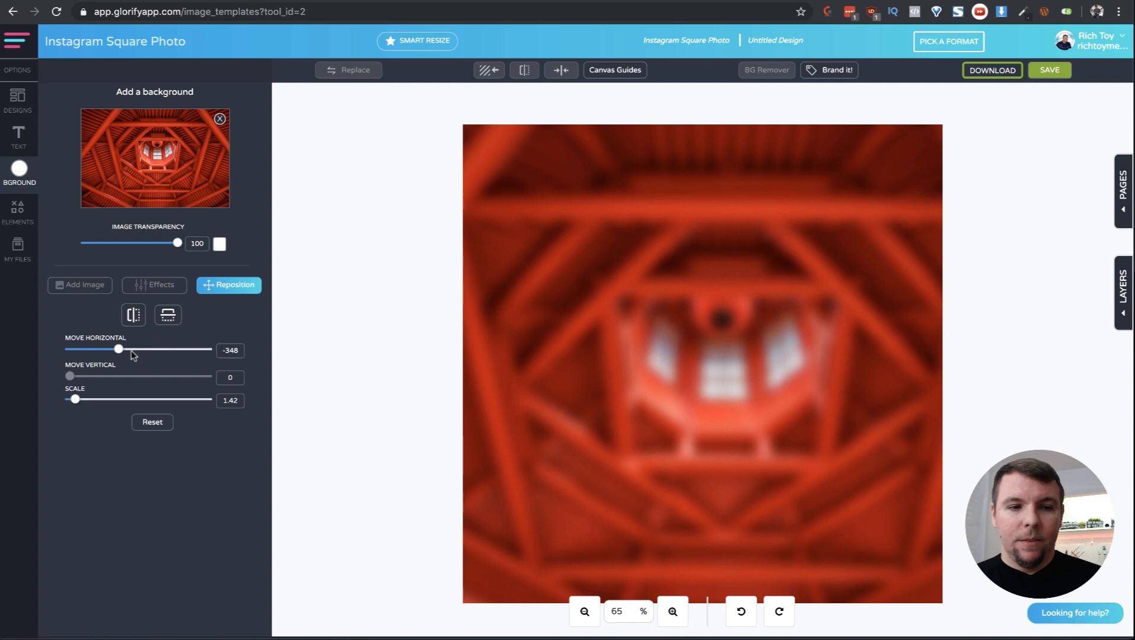
left_click_drag(120, 350, 178, 367)
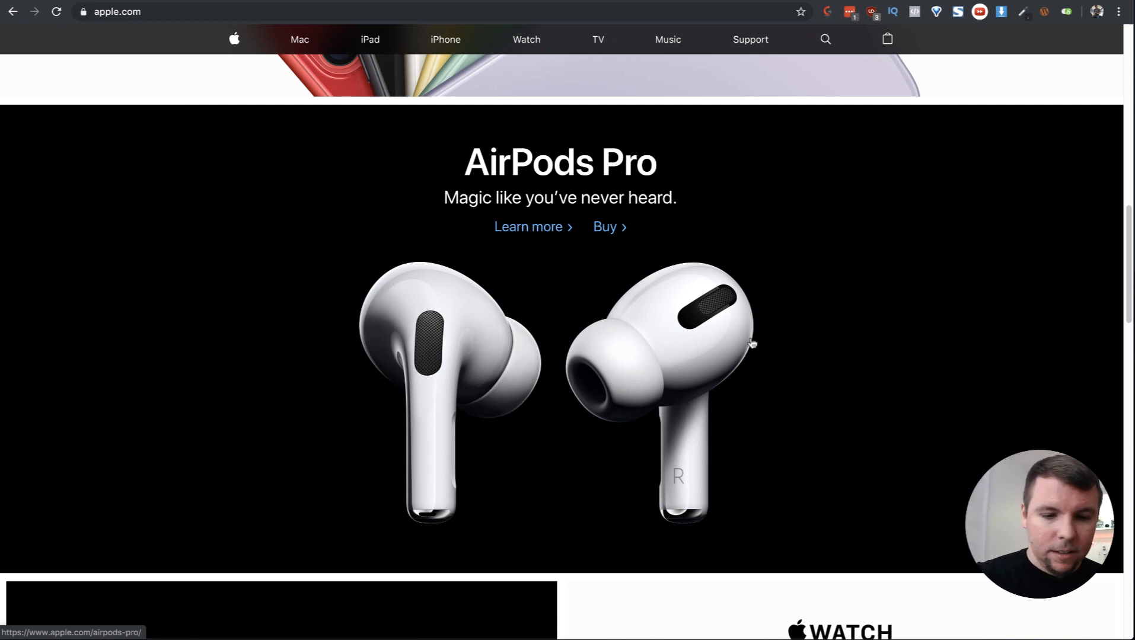
- Capture a screenshot of the two AirPods in the AirPods Pro banner on apple.com, cropped closely around the earbuds
key("super+shift+5")
left_click_drag(623, 268, 698, 457)
left_click_drag(697, 458, 697, 457)
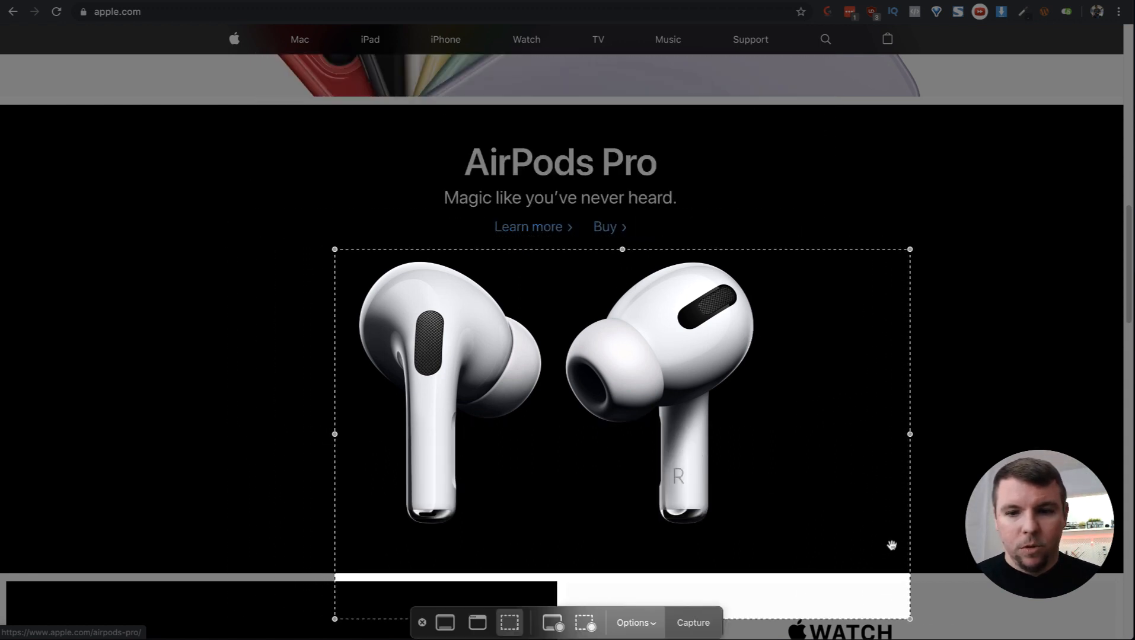
left_click_drag(911, 623, 764, 538)
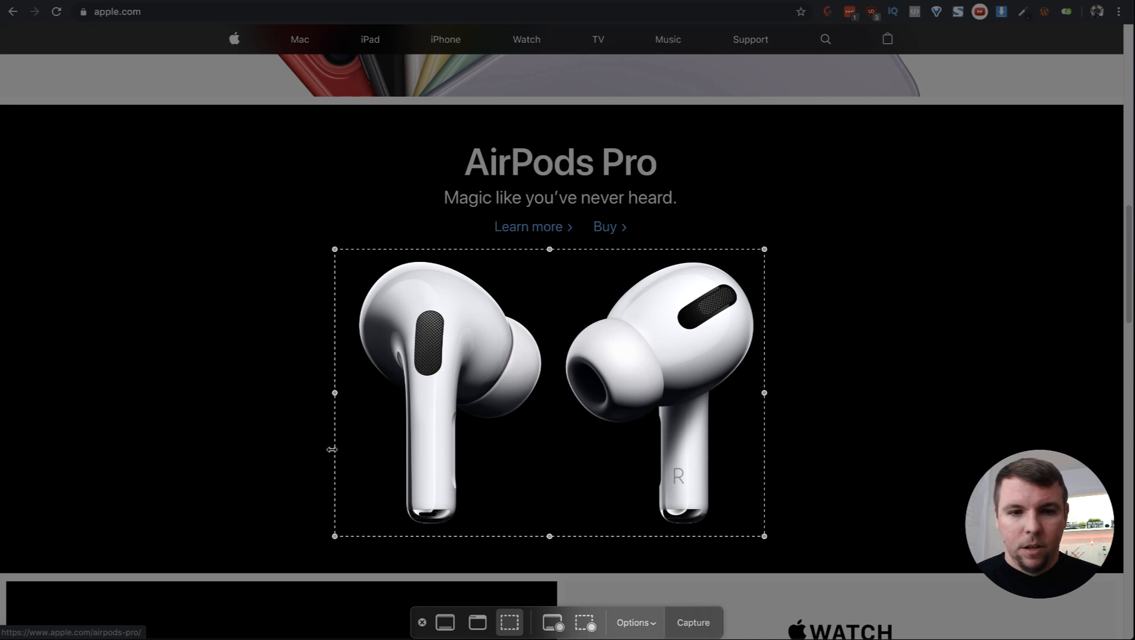
left_click_drag(336, 393, 342, 393)
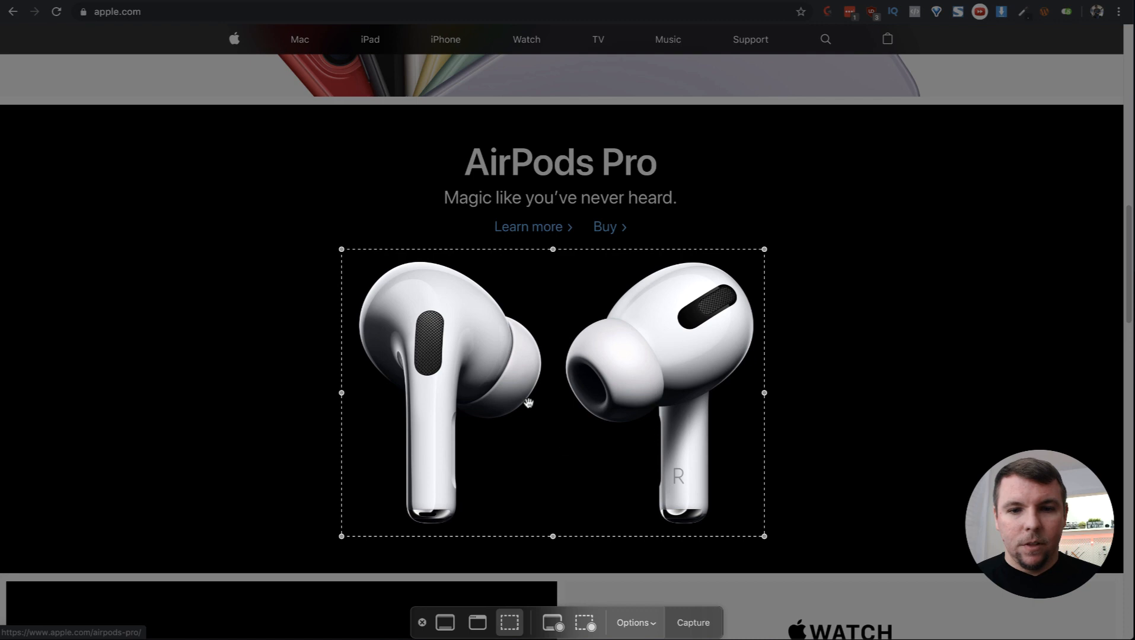
left_click(692, 623)
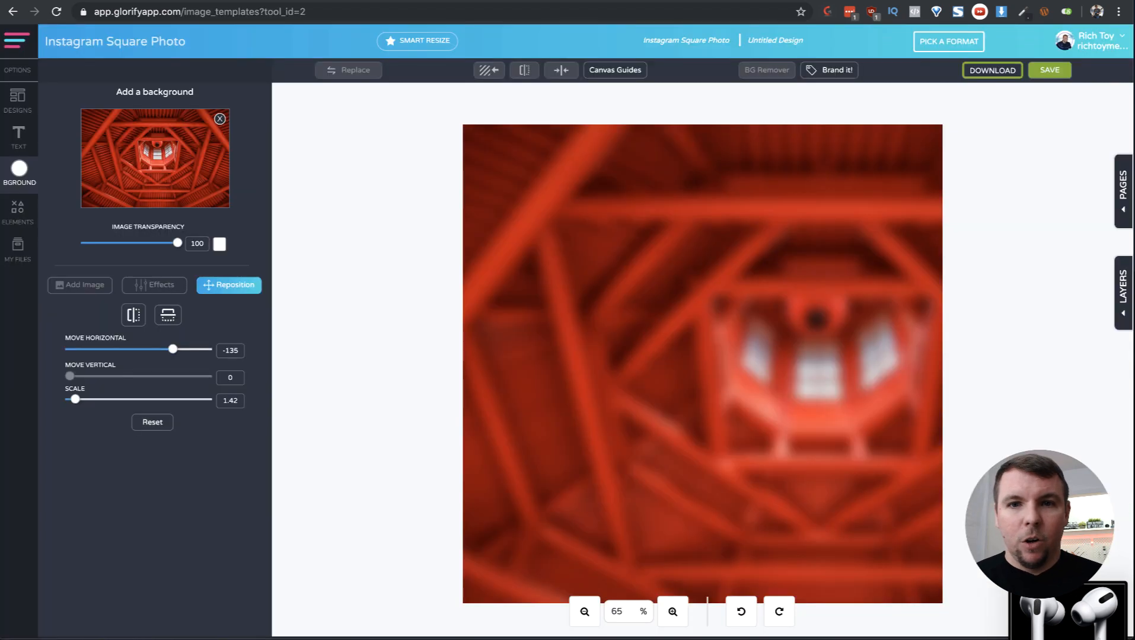
- Upload the newest screenshot of the two AirPods from the Desktop folder and place the image near the middle of the canvas
left_click(18, 248)
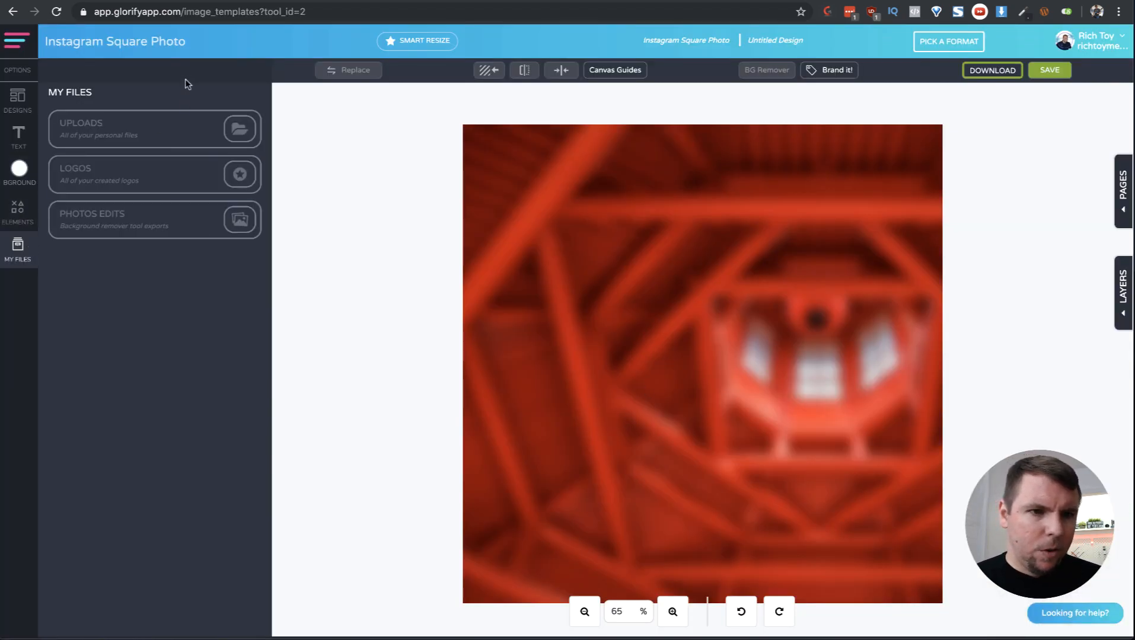
left_click(178, 127)
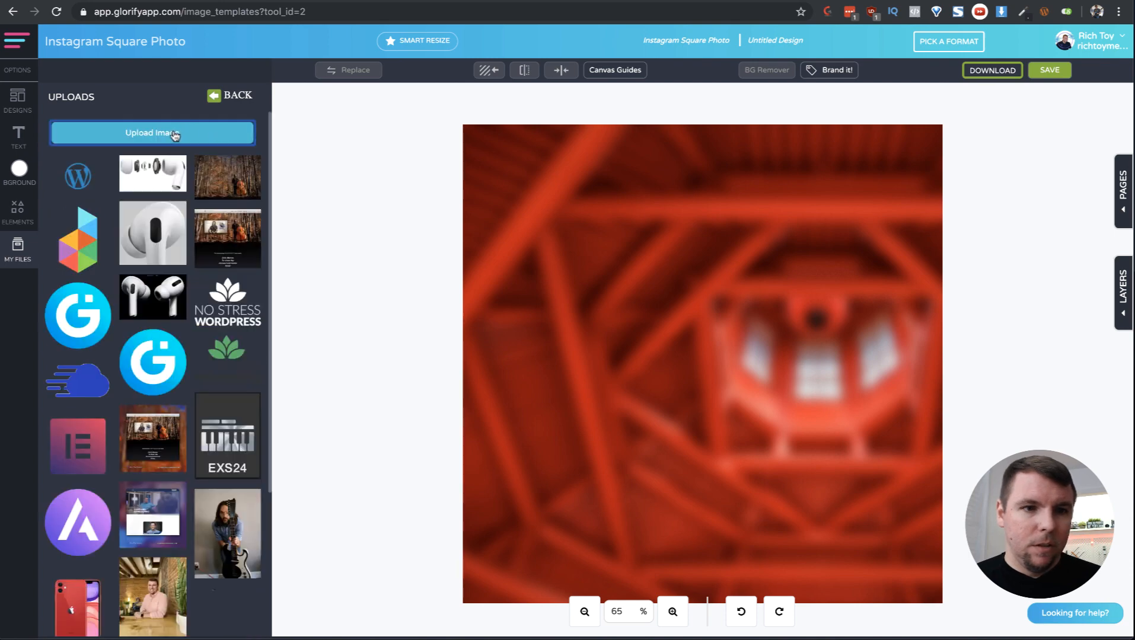
left_click(179, 133)
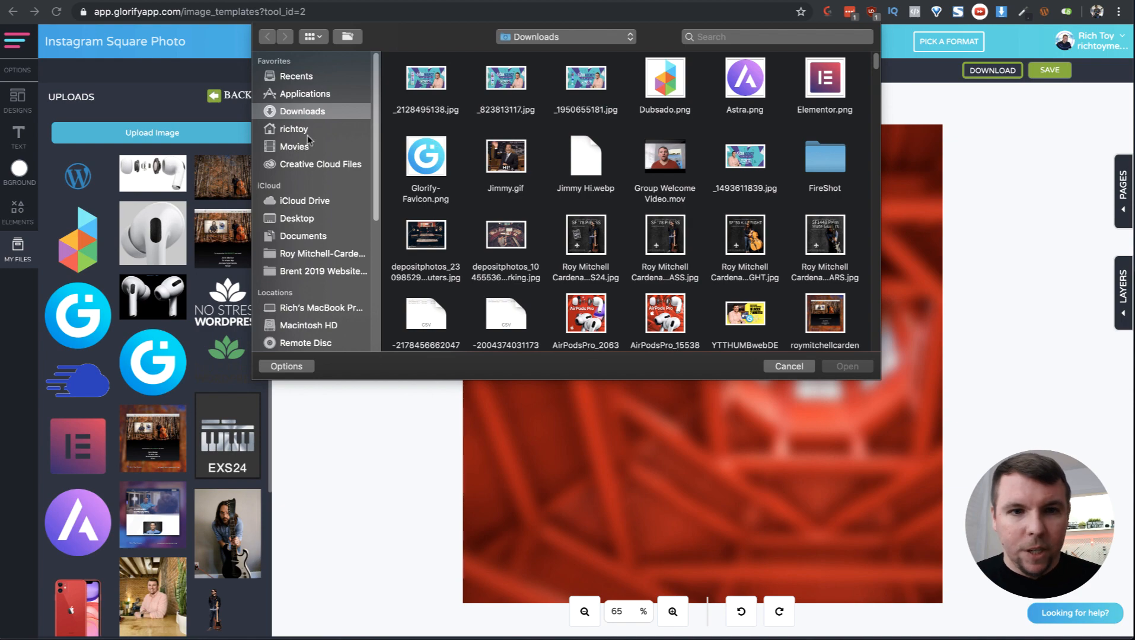
scroll(451, 149, "down", 3)
scroll(464, 152, "up", 3)
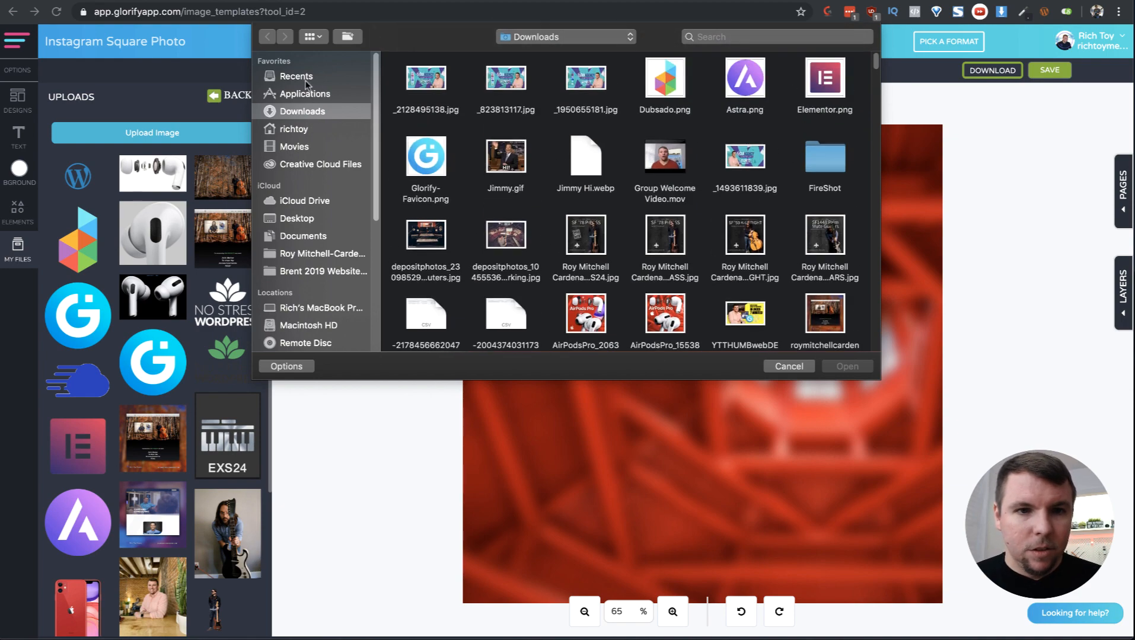
left_click(290, 221)
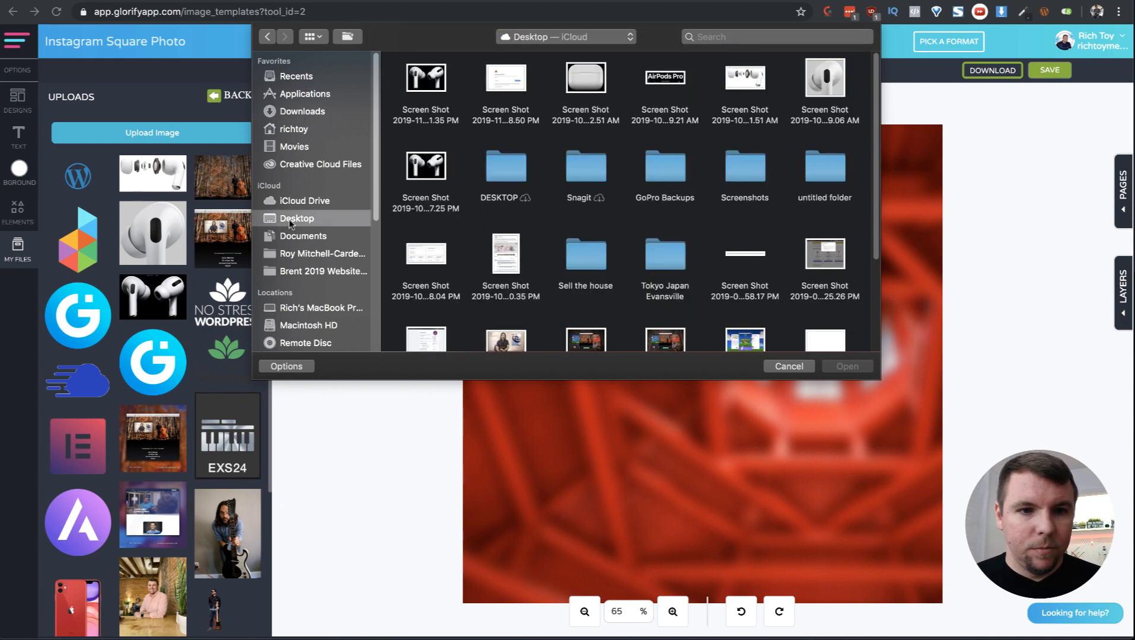
left_click(421, 85)
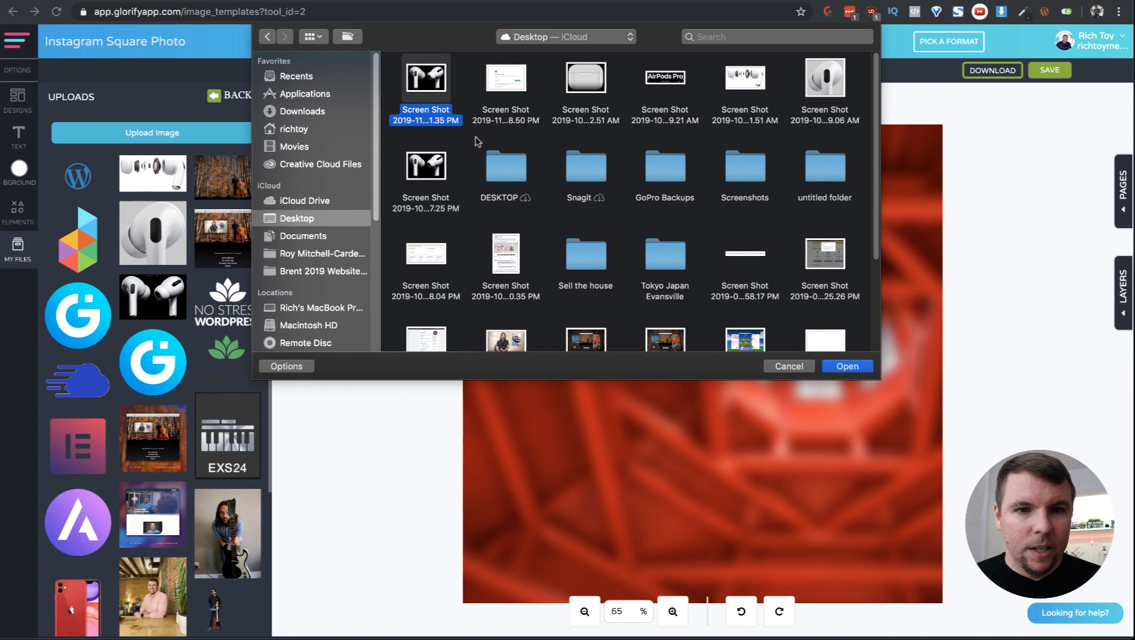
left_click(847, 366)
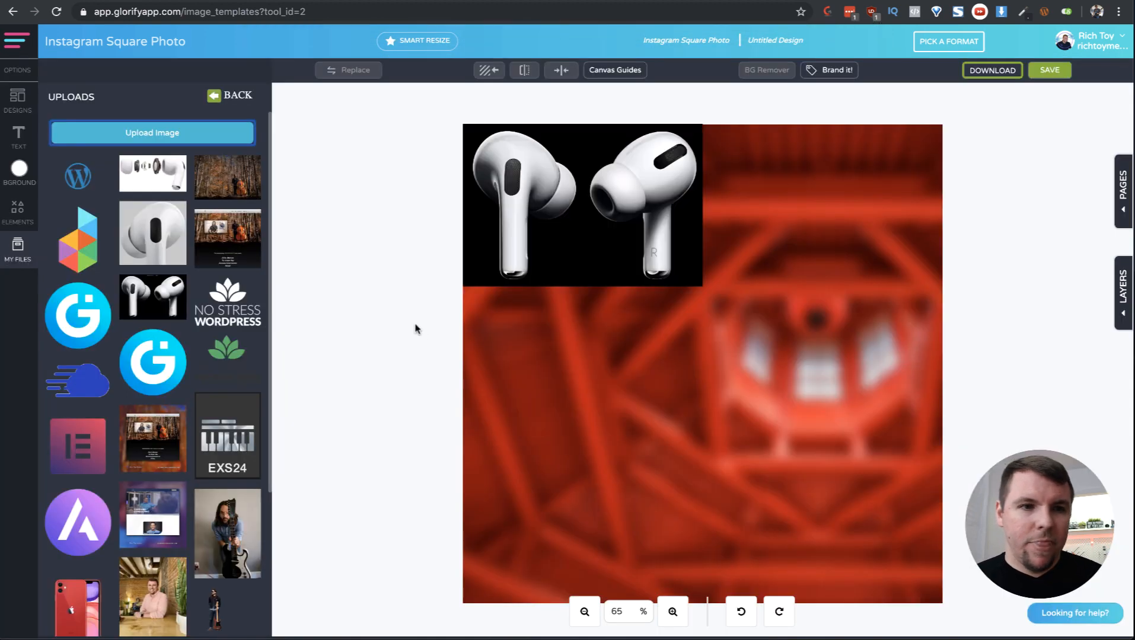
left_click_drag(569, 208, 671, 383)
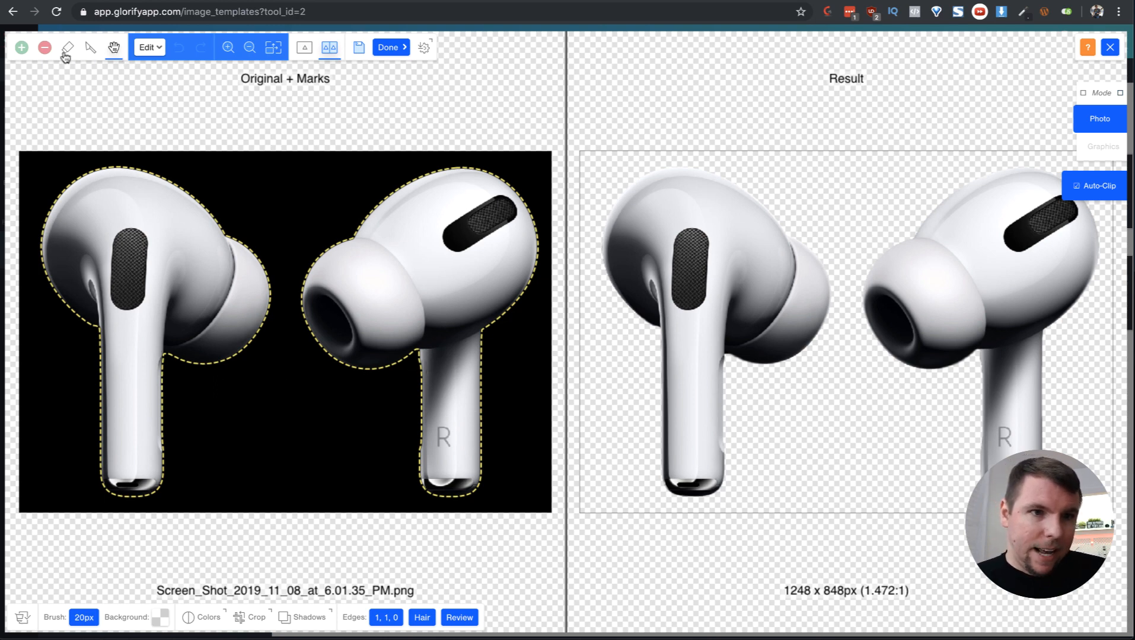
- Try marking a spot on the left earbud's outer edge as foreground in the background remover, and undo the mark
left_click(21, 49)
left_click(54, 199)
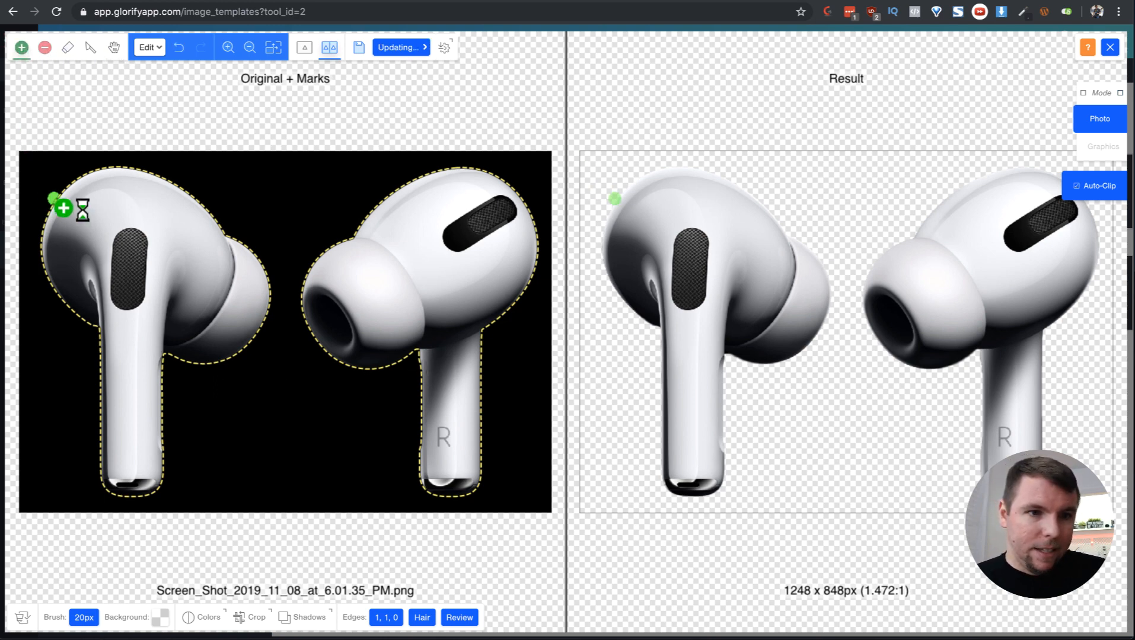
left_click(37, 162)
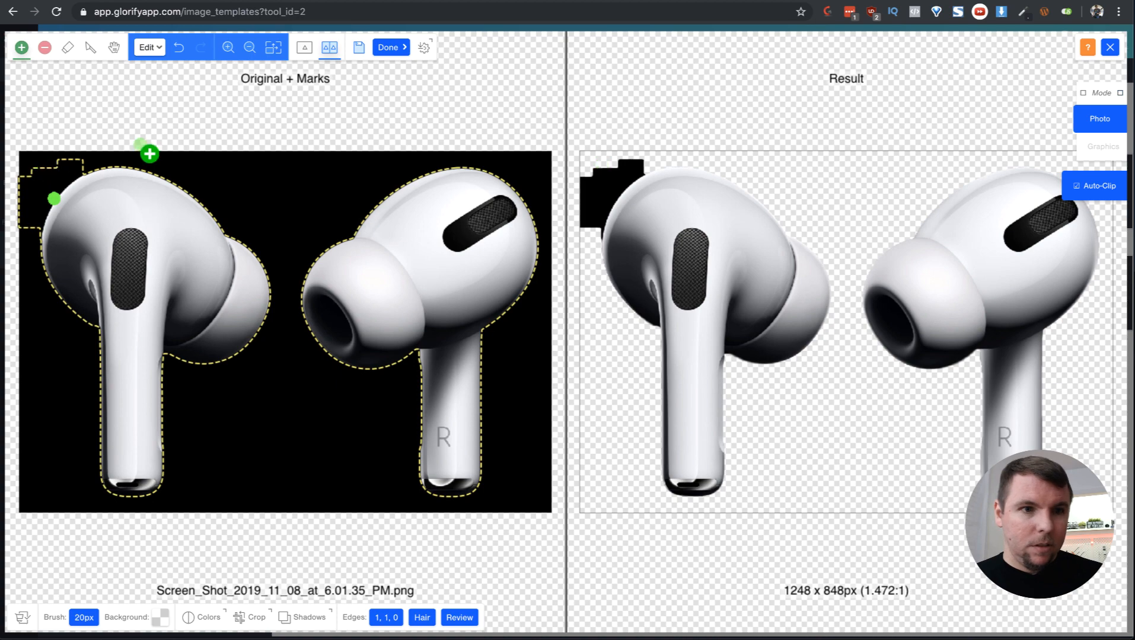
left_click(179, 47)
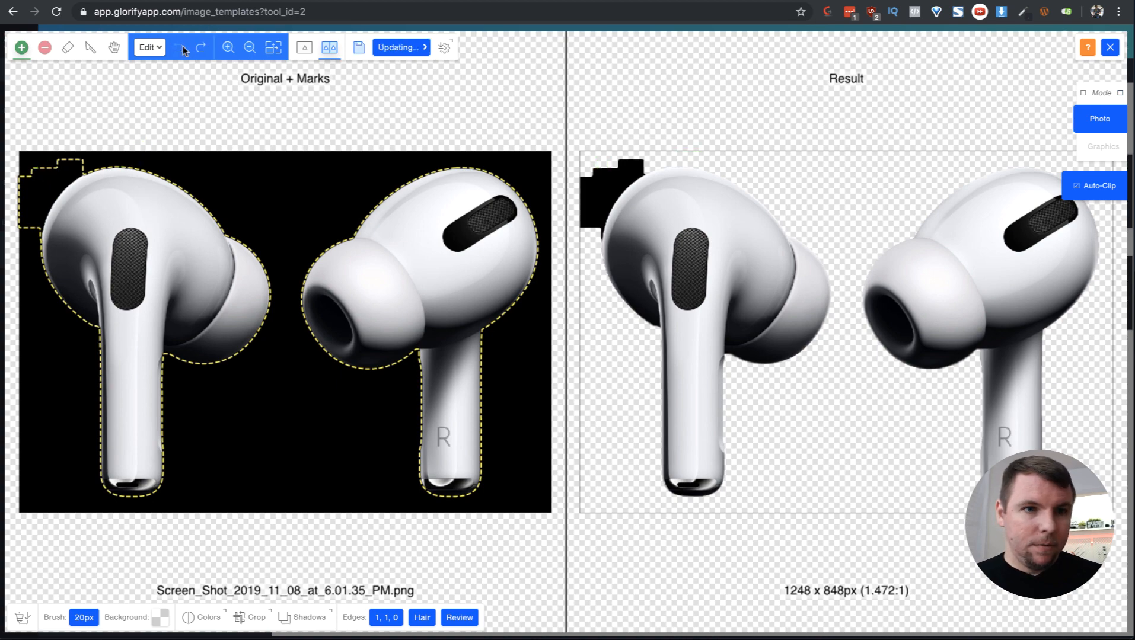
- Examine the clipping outline around both earbuds up close, including the heads, stems and dark lower edges
left_click(228, 47)
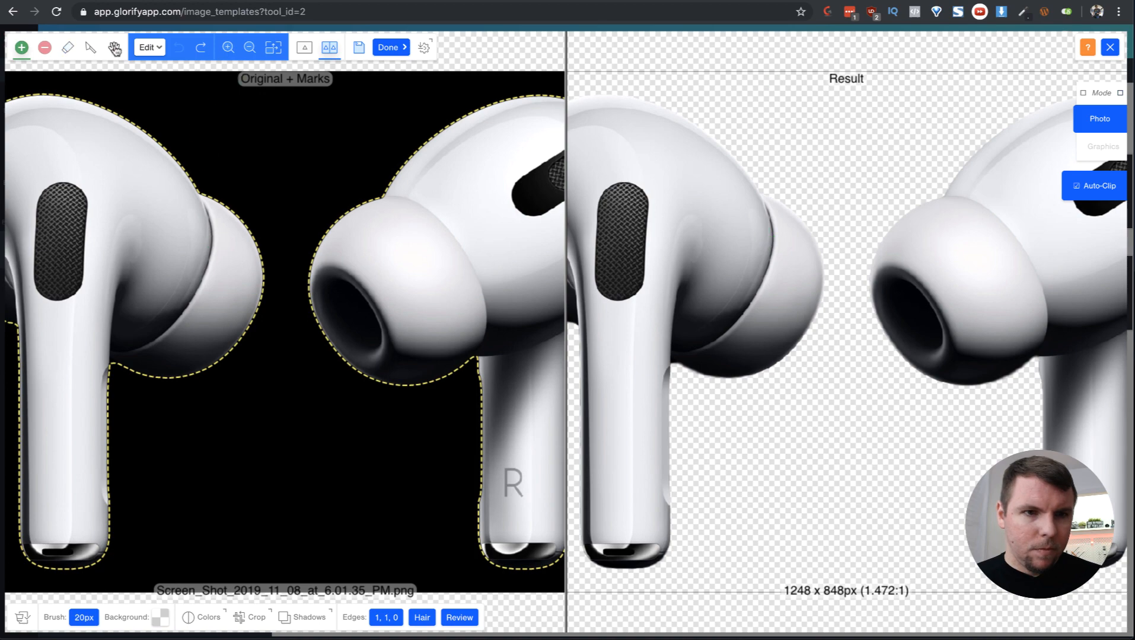
left_click(114, 47)
left_click_drag(130, 231, 367, 241)
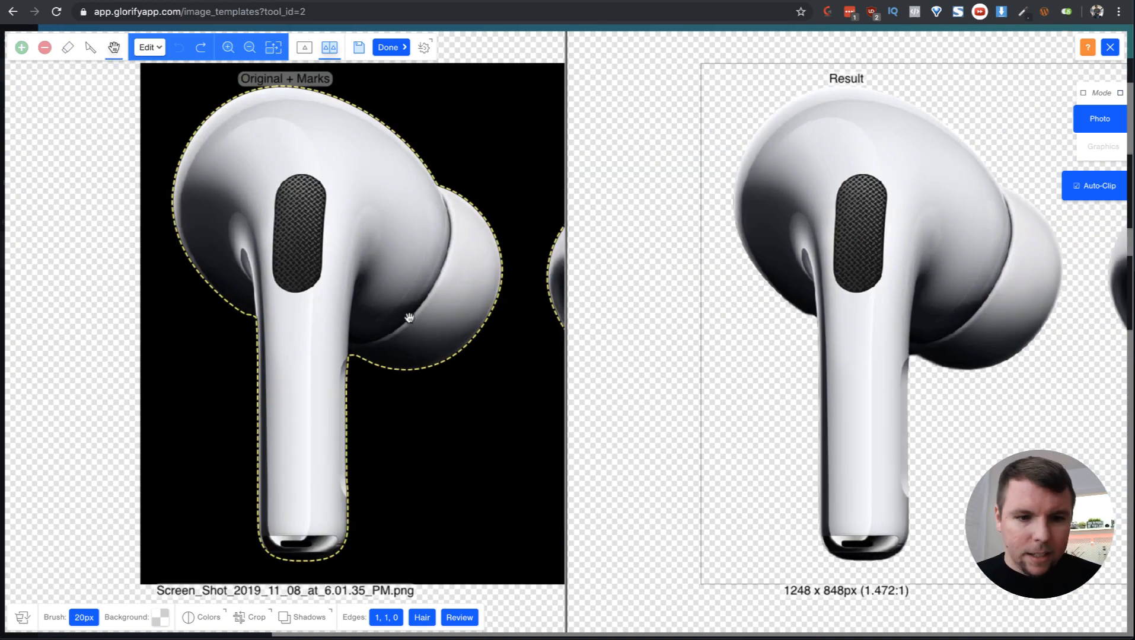
left_click_drag(410, 317, 177, 314)
left_click_drag(480, 463, 387, 455)
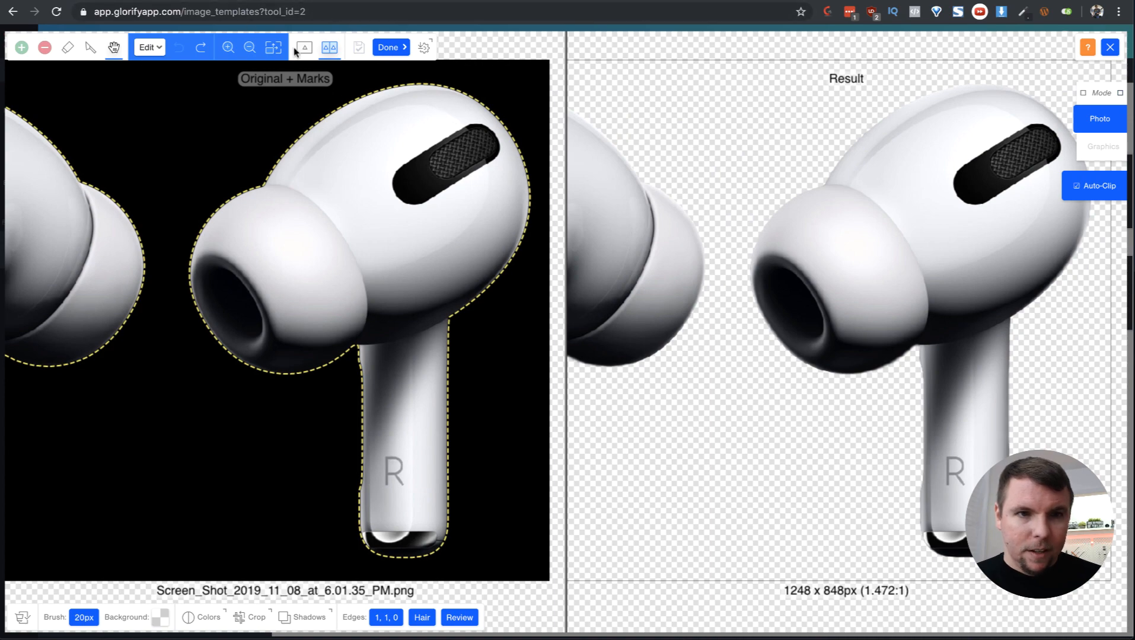
left_click(230, 51)
left_click(229, 51)
left_click(229, 51)
left_click_drag(389, 392, 197, 141)
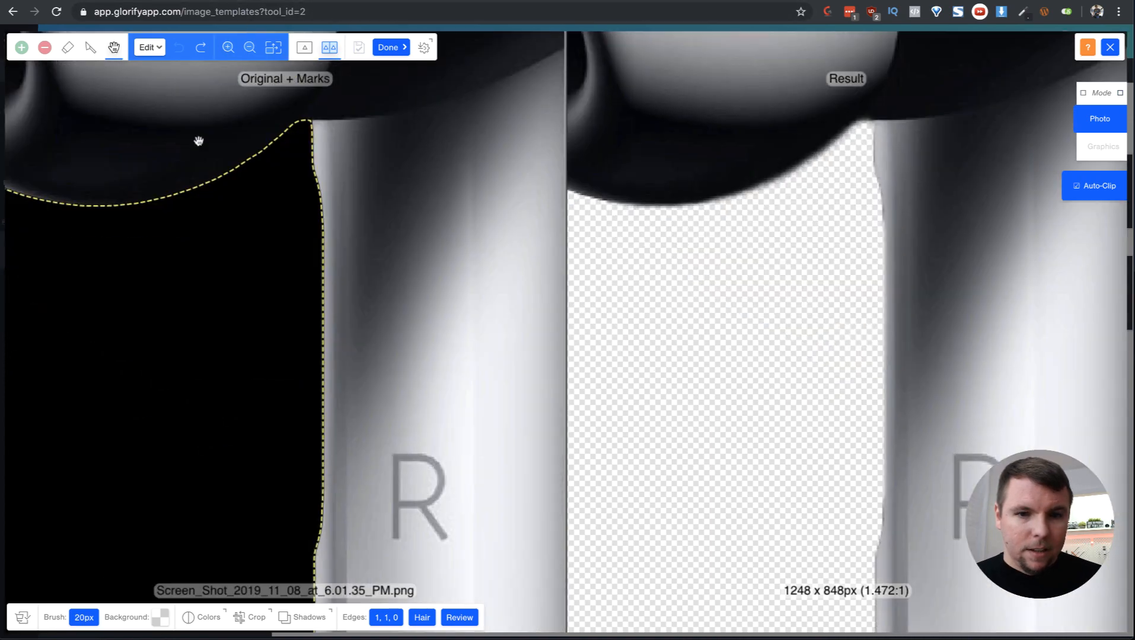
left_click_drag(367, 316, 379, 119)
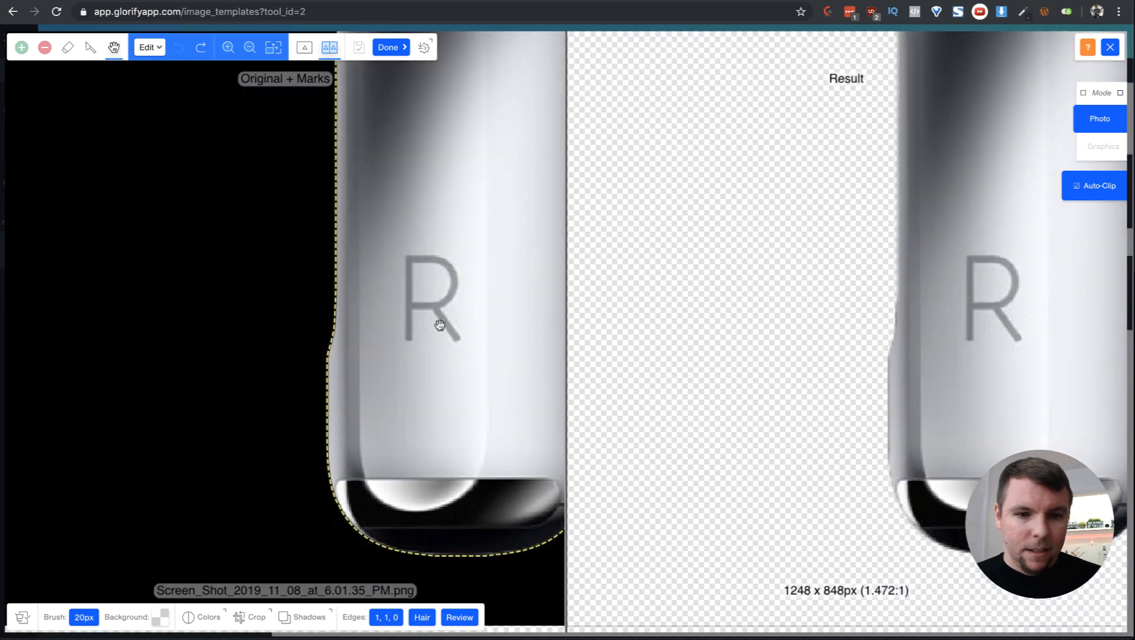
scroll(436, 267, "up", 10)
scroll(356, 226, "up", 10)
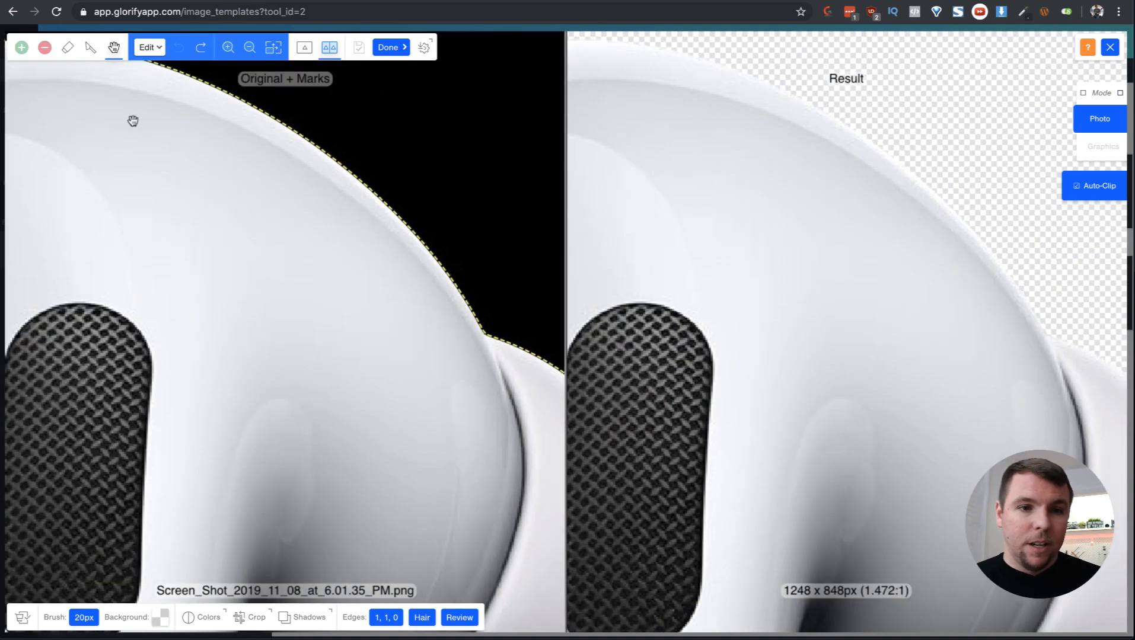
left_click_drag(131, 119, 373, 223)
scroll(251, 230, "down", 8)
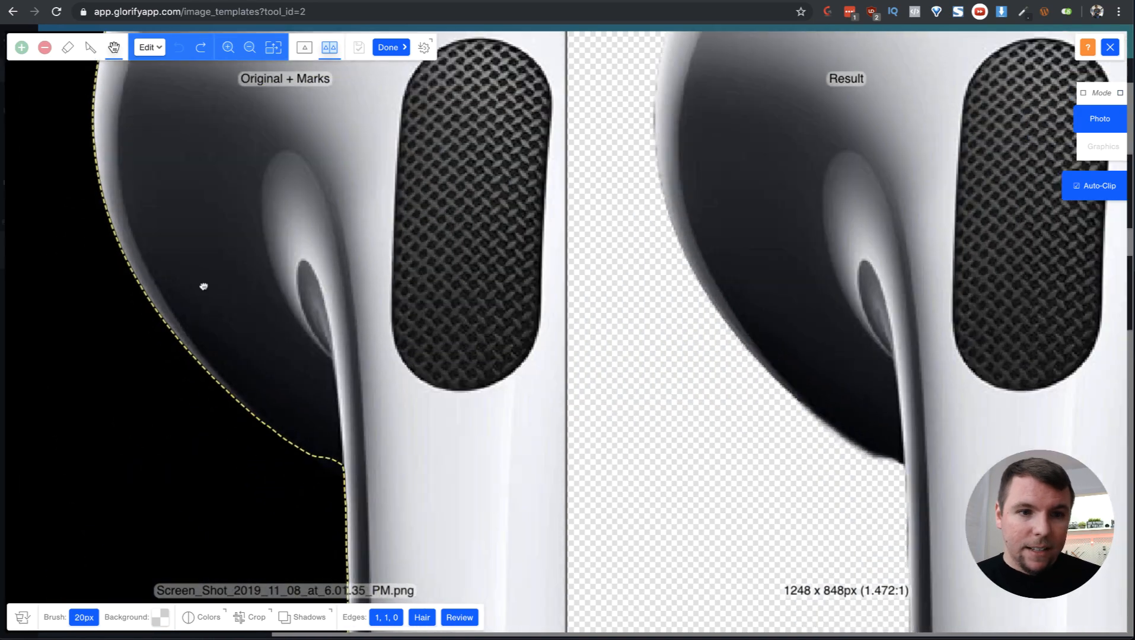
scroll(282, 432, "down", 5)
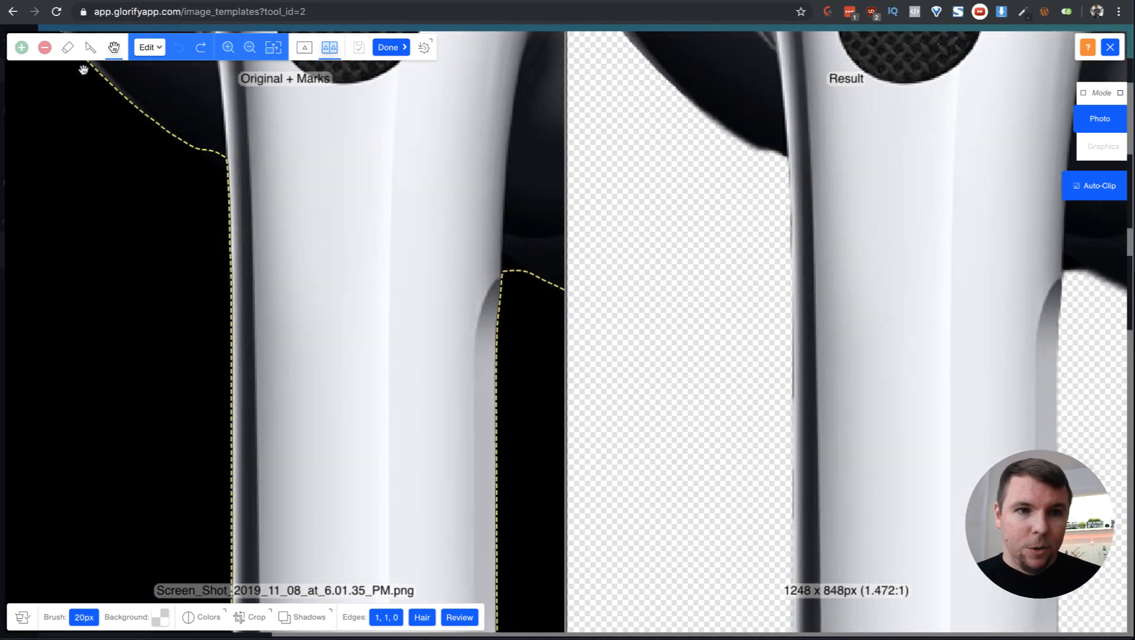
- Apply the background removal and enlarge the AirPods cutout across the lower half of the canvas, slightly right of centre
left_click(407, 46)
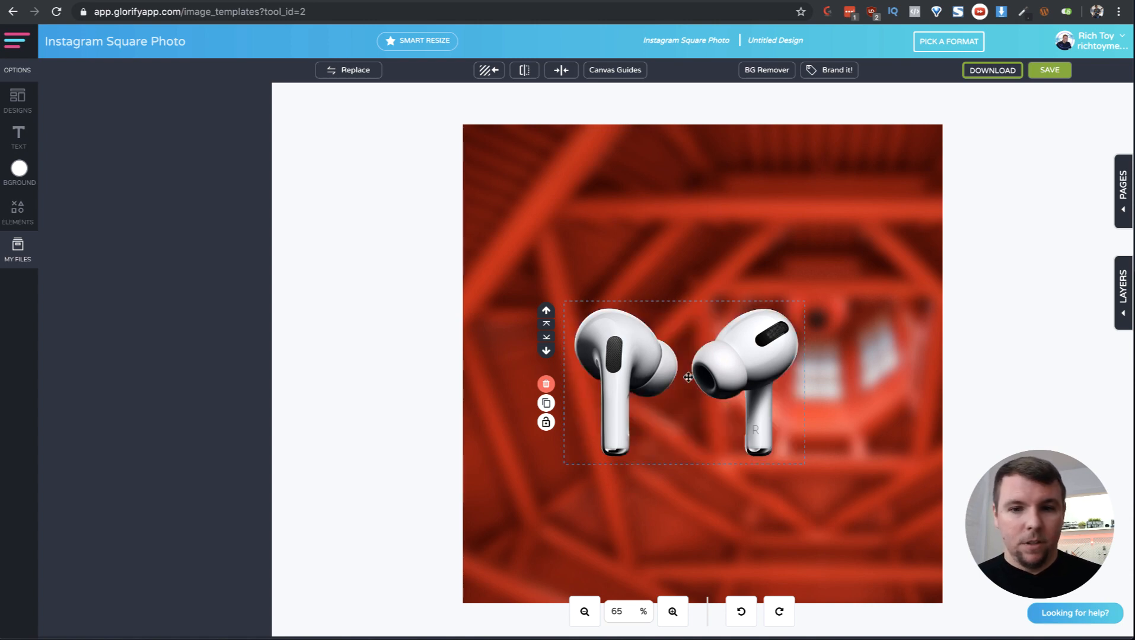
left_click(777, 360)
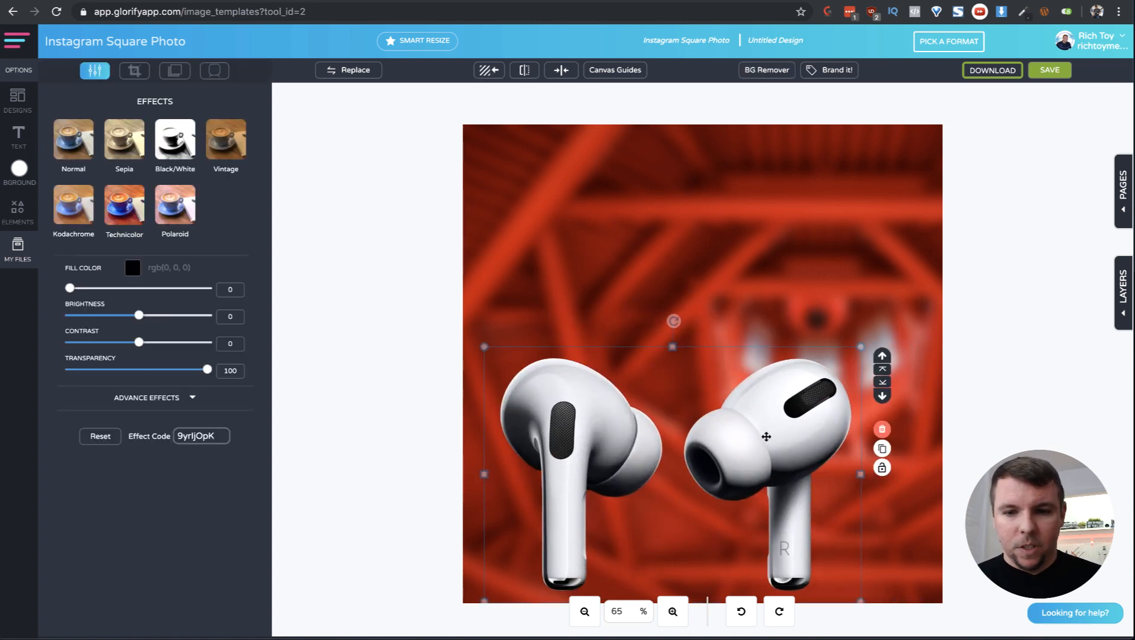
left_click_drag(766, 437, 809, 419)
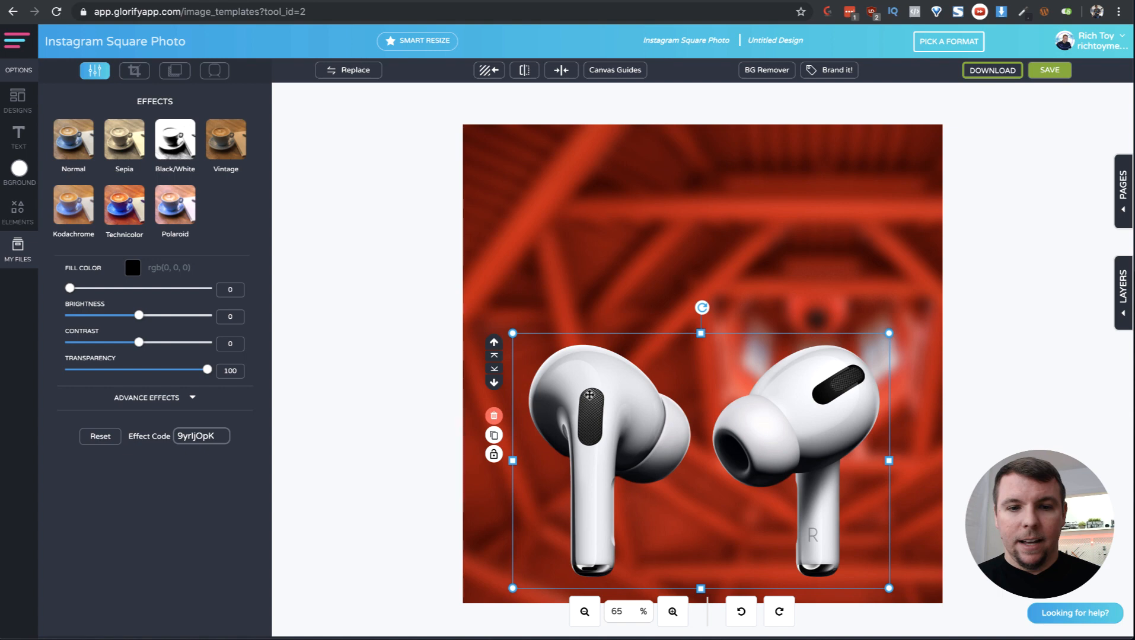
- Crop the AirPods cutout to its right half so that only the earbud marked R remains
left_click(596, 394)
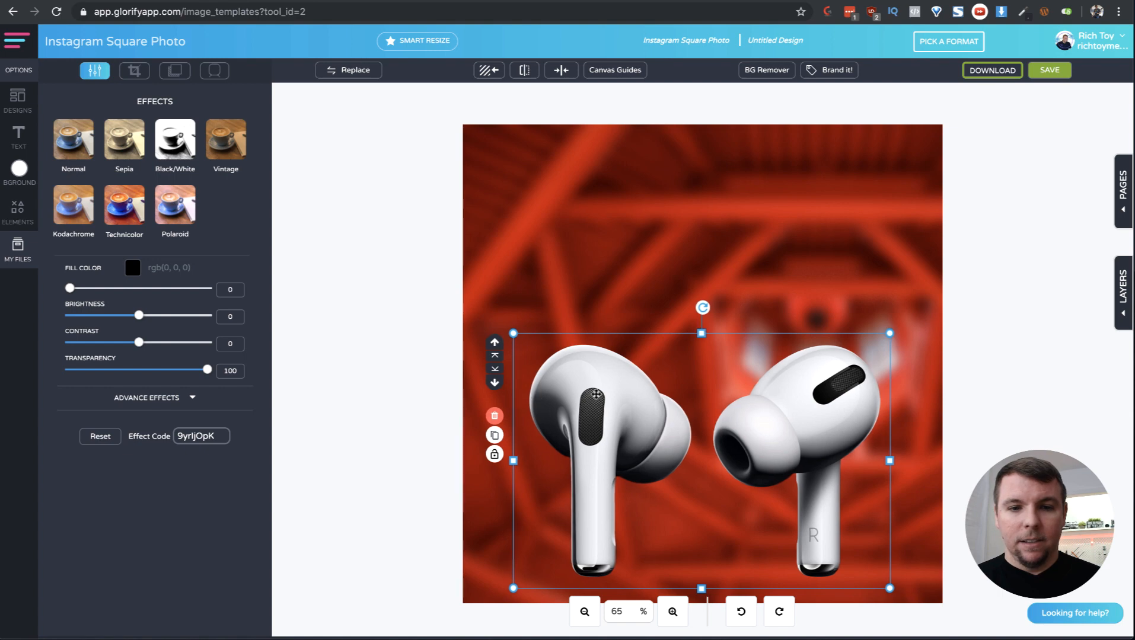
left_click(134, 71)
left_click(102, 242)
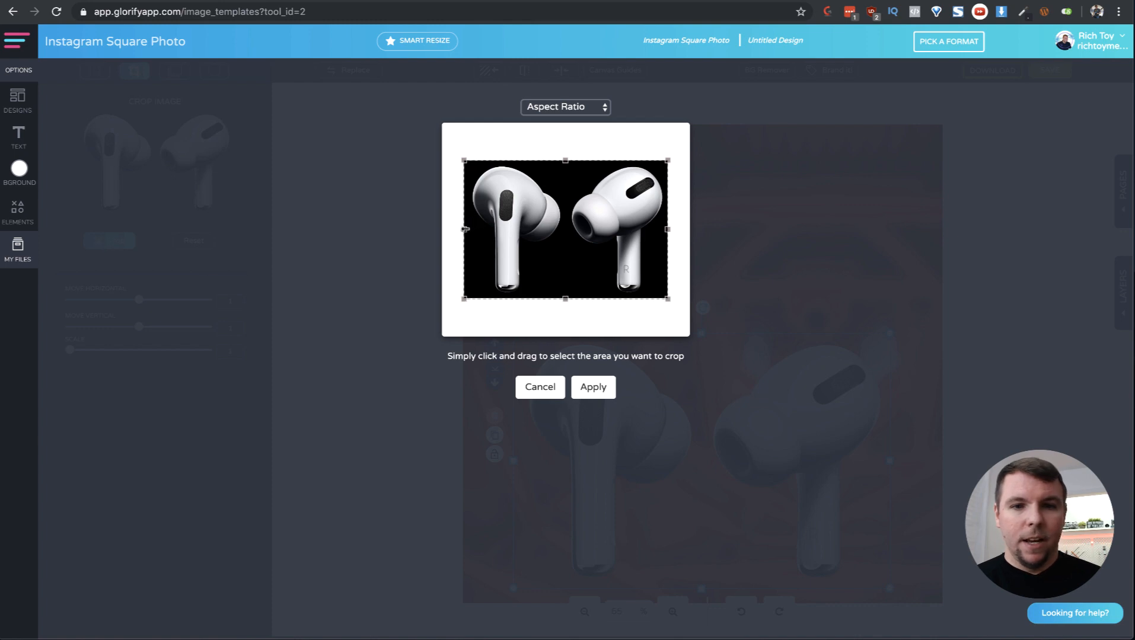
left_click_drag(464, 229, 566, 229)
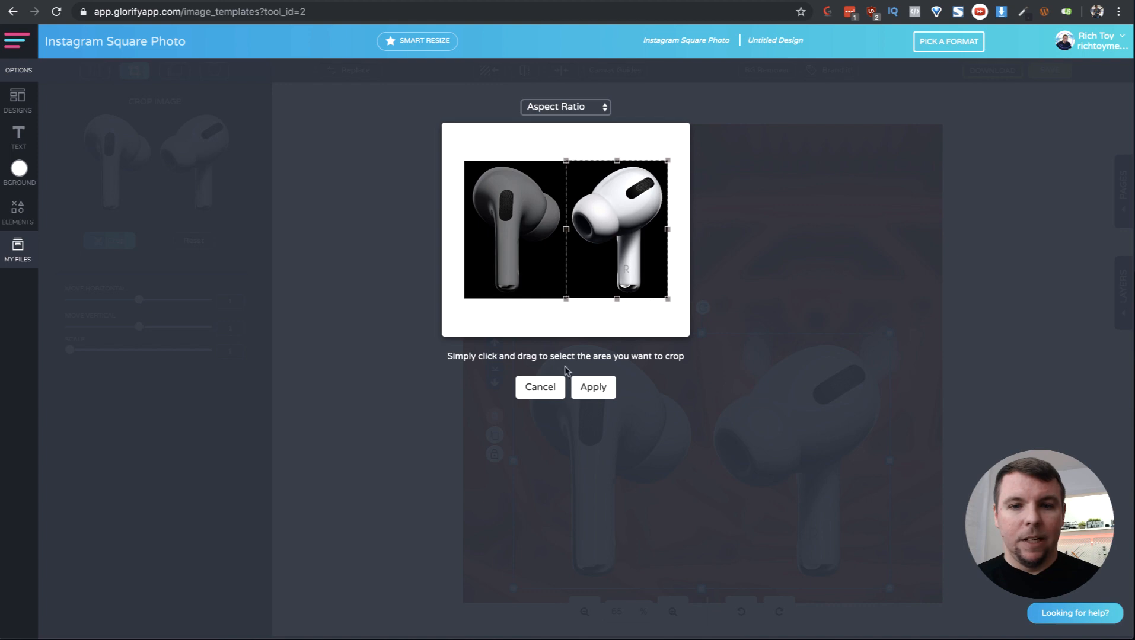
left_click(593, 387)
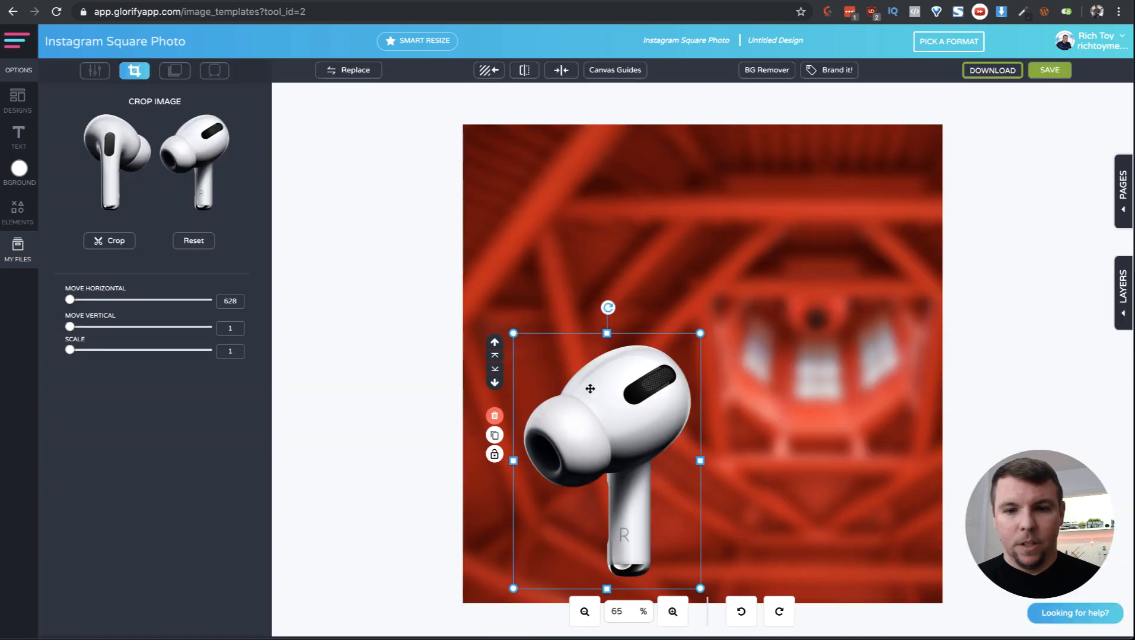
- Move the cropped earbud toward the middle of the canvas and rotate it slightly clockwise
left_click_drag(617, 391, 672, 350)
left_click_drag(663, 267, 703, 271)
left_click_drag(700, 352, 695, 401)
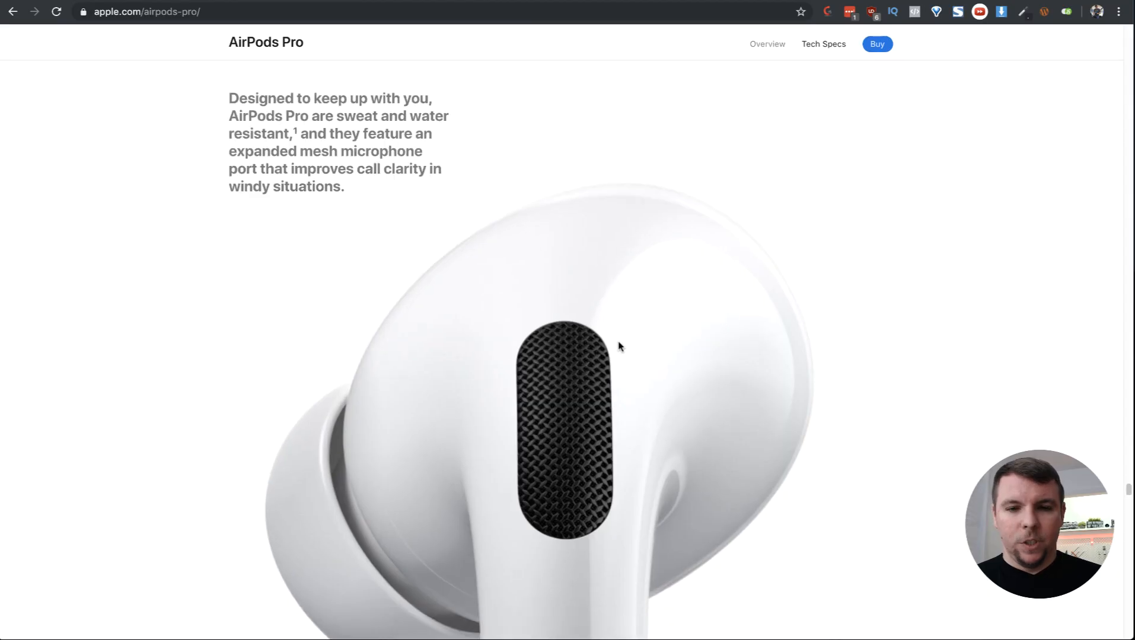
- Examine the single earbud close-up on apple.com against its light and dark backgrounds and compare it with the finished AirPods Pro design
scroll(618, 347, "down", 5)
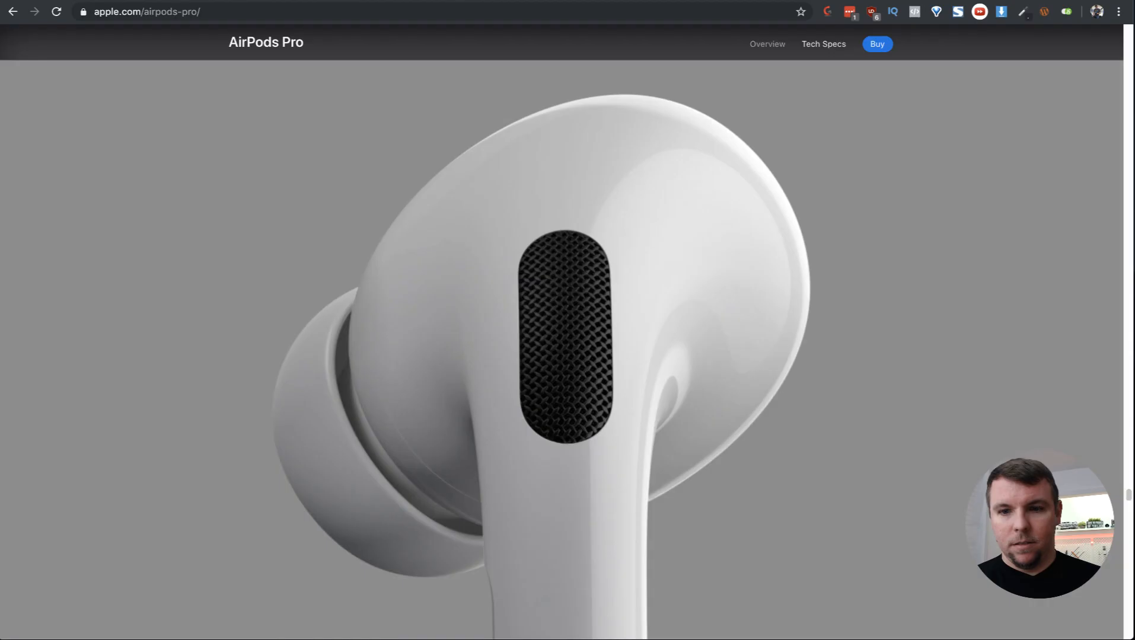
scroll(587, 340, "up", 2)
scroll(588, 340, "down", 1)
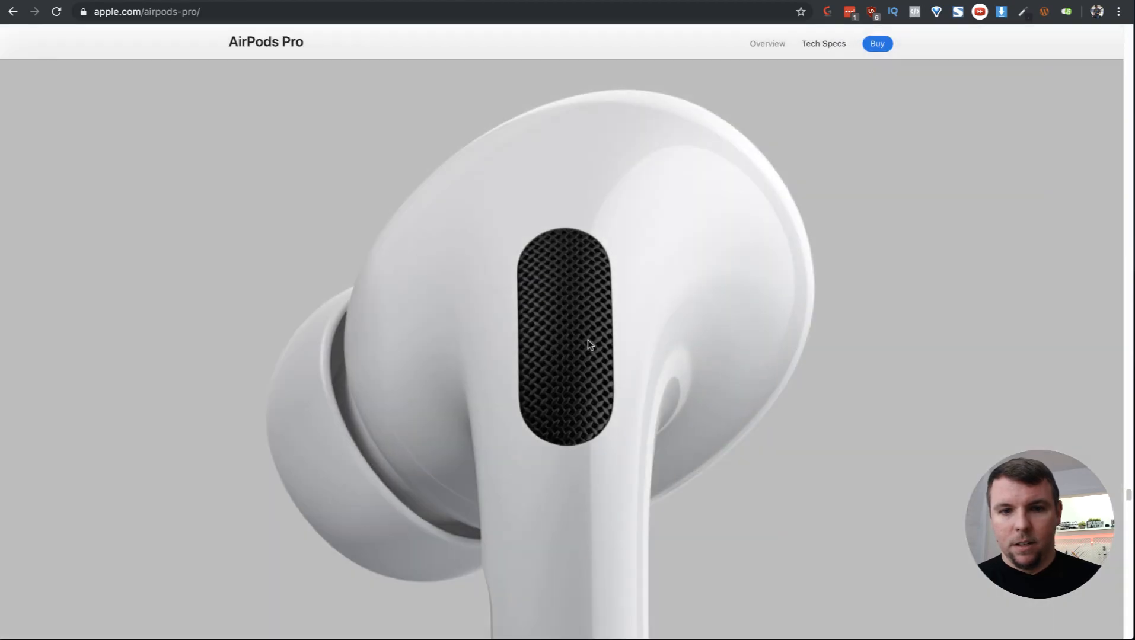
scroll(588, 339, "down", 3)
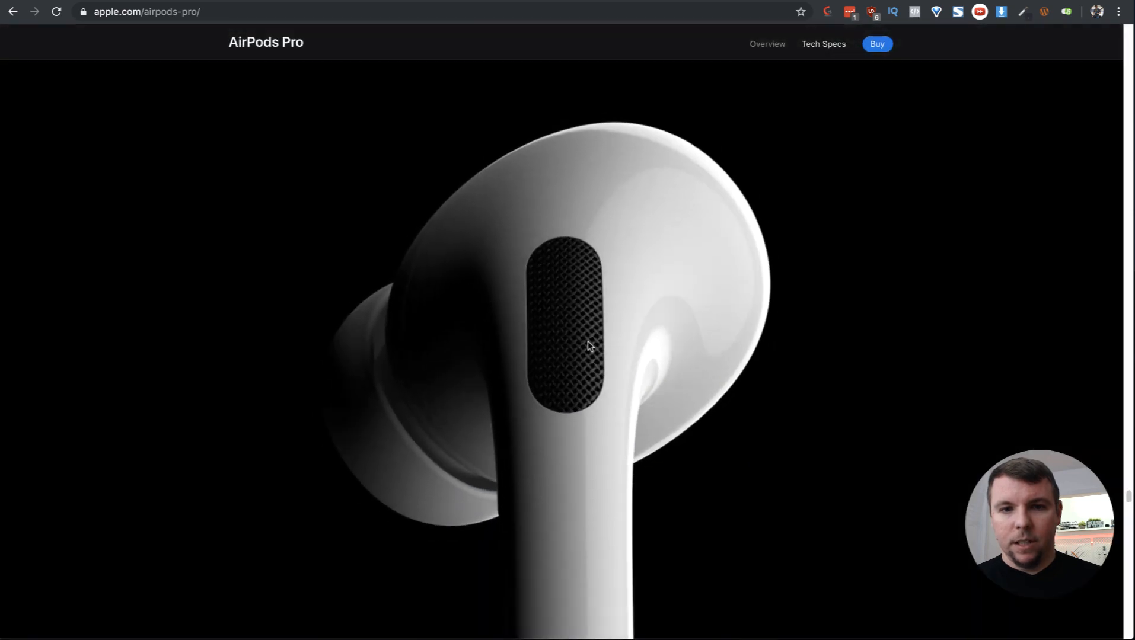
scroll(588, 342, "up", 2)
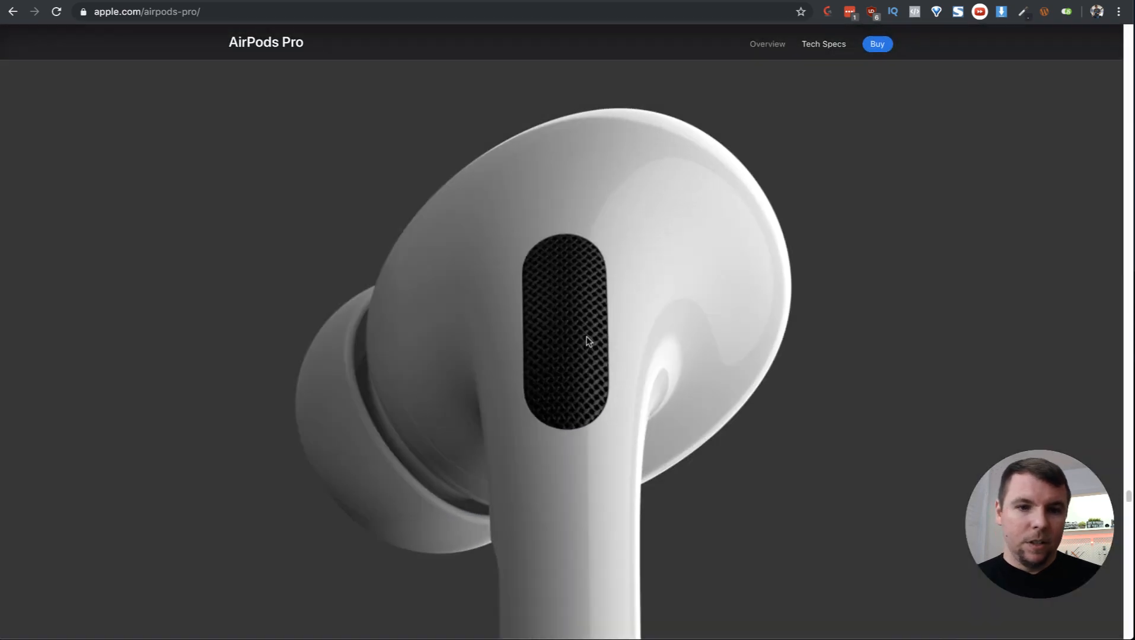
scroll(588, 341, "down", 2)
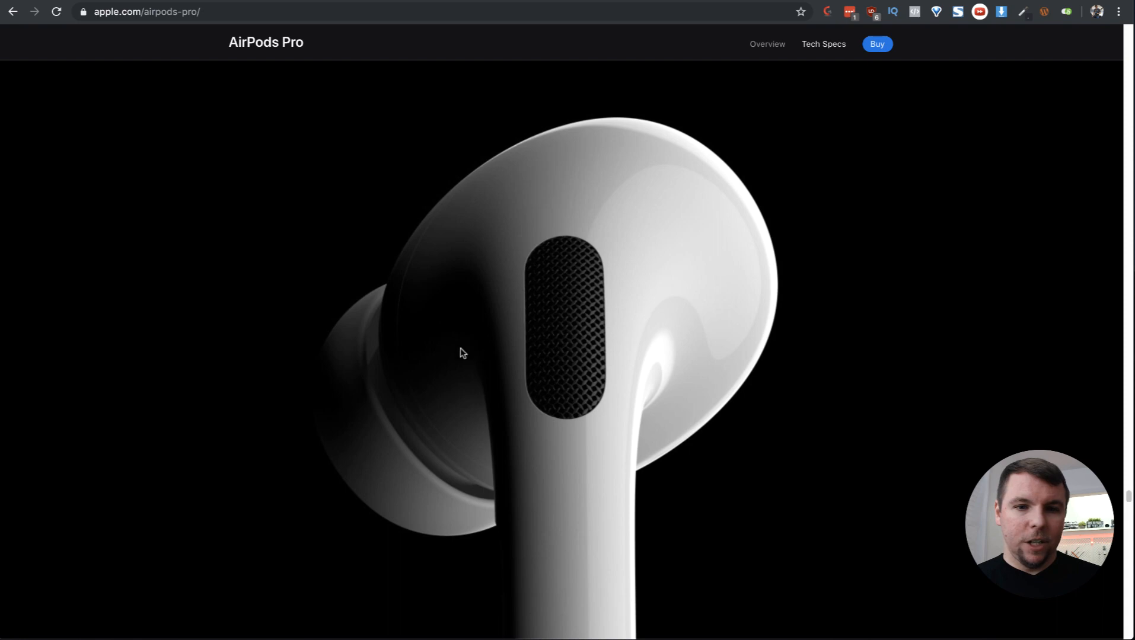
left_click(629, 0)
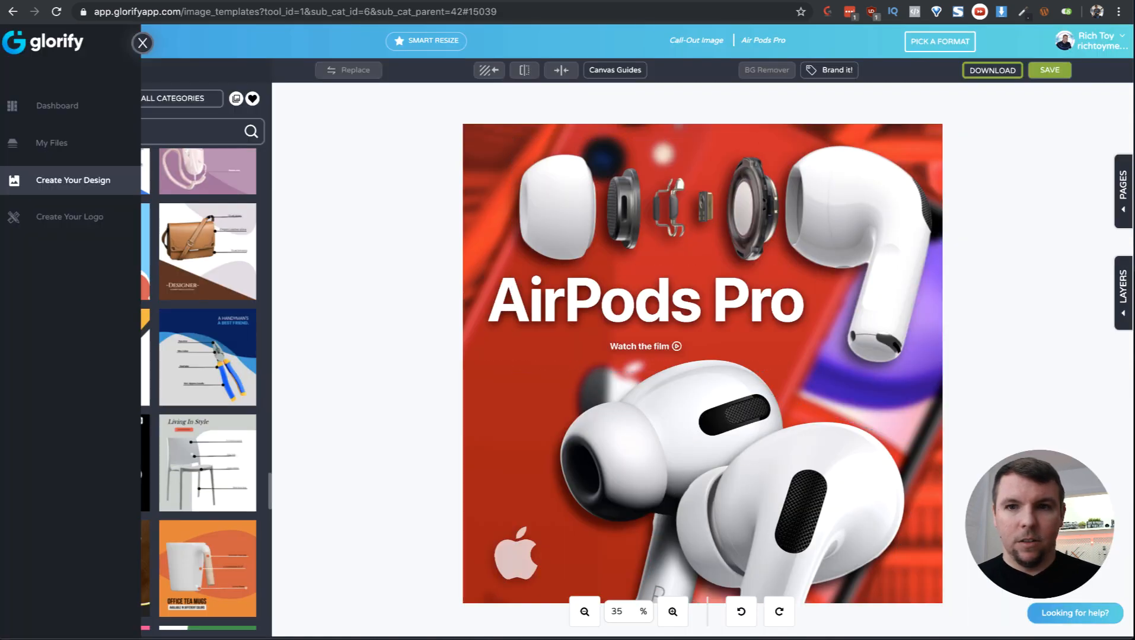
left_click(652, 0)
- Capture a screenshot region around the single earbud close-up on the dark background of the apple.com AirPods Pro page
scroll(642, 466, "up", 1)
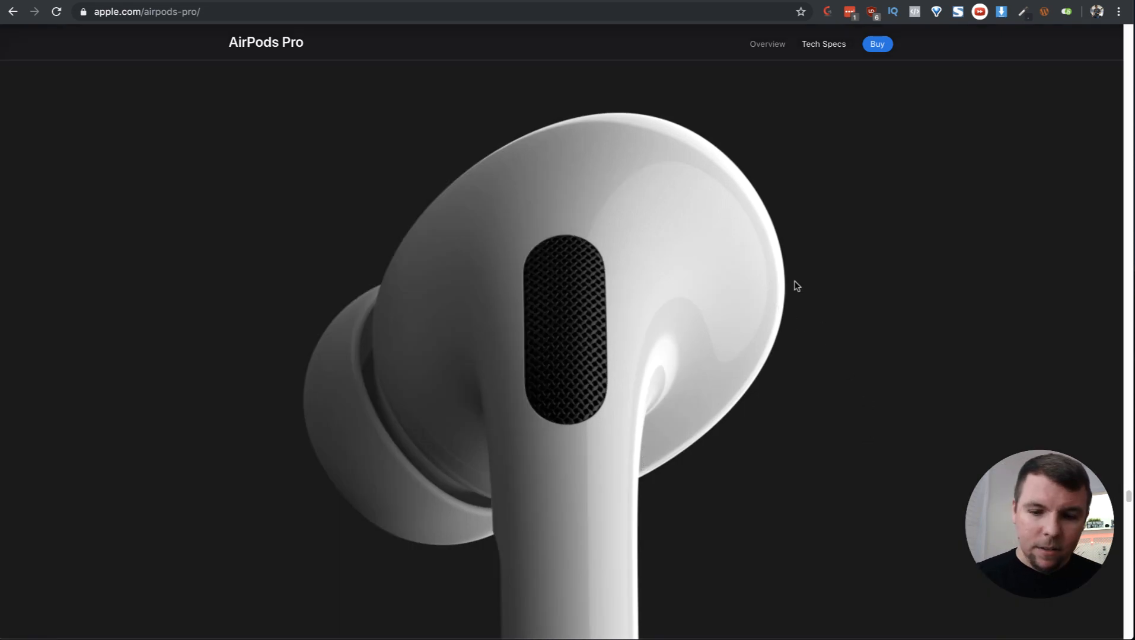
key("super+shift+5")
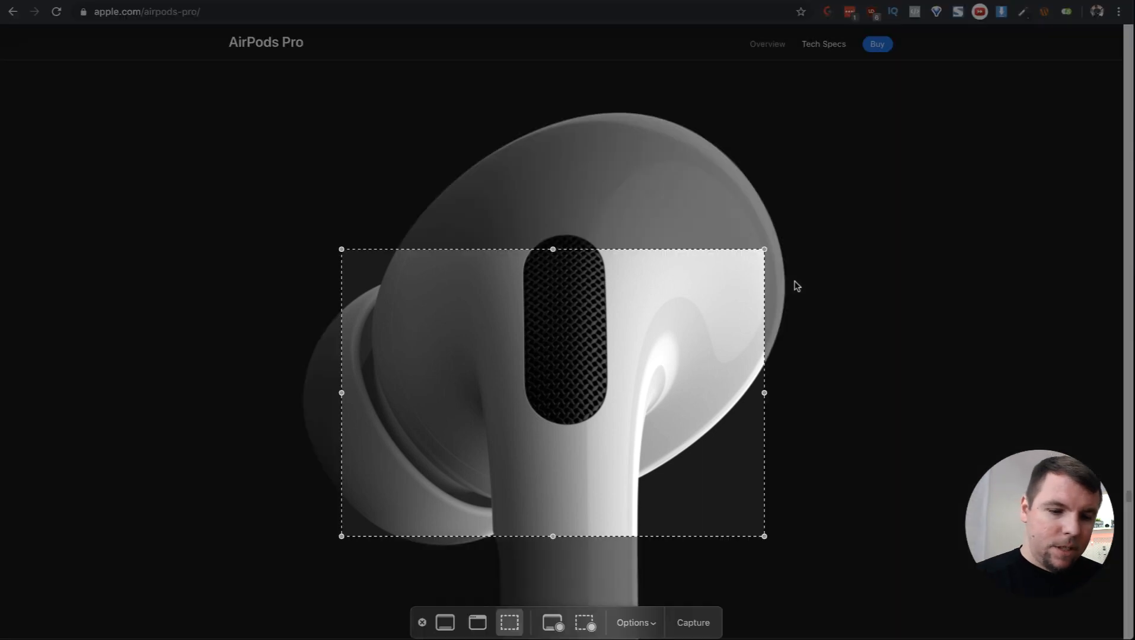
left_click_drag(495, 361, 383, 212)
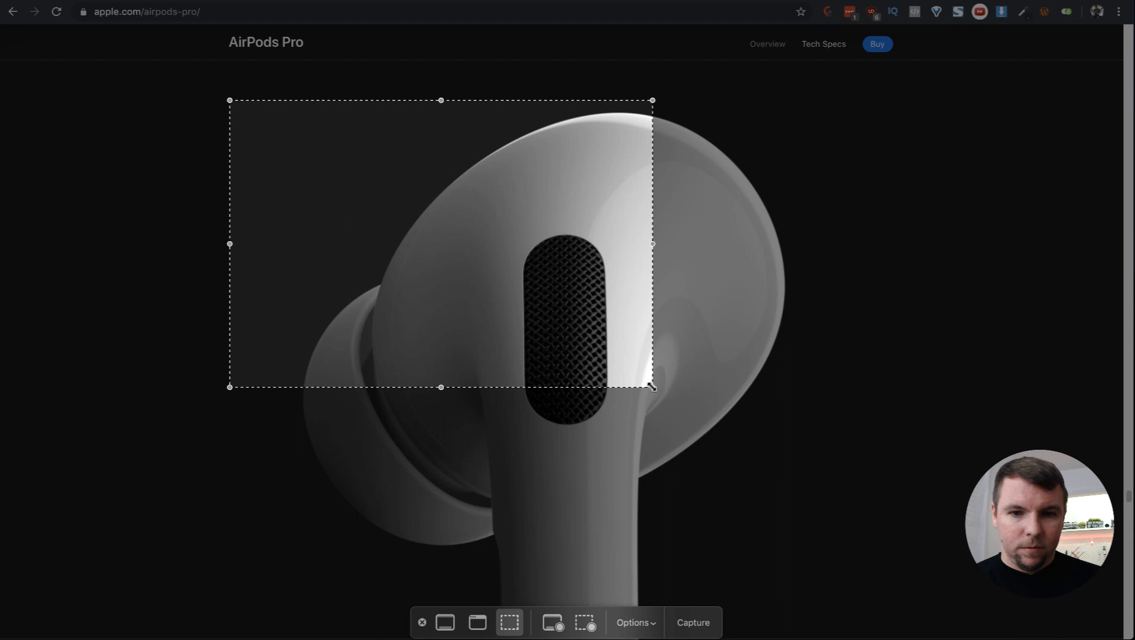
left_click_drag(652, 387, 815, 639)
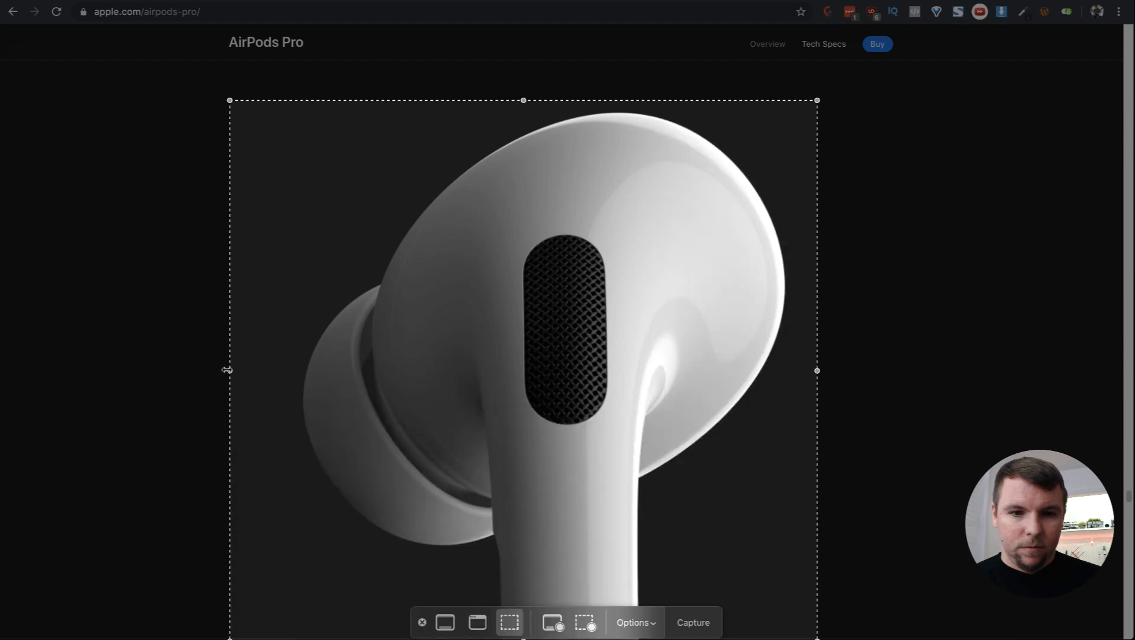
left_click_drag(227, 371, 276, 371)
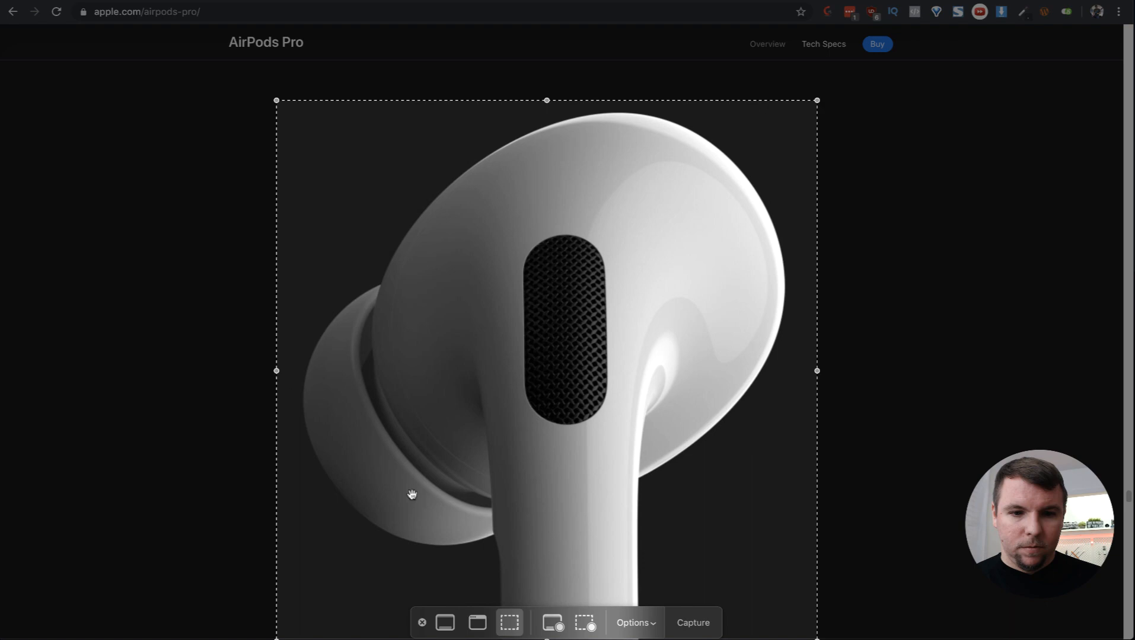
left_click(692, 623)
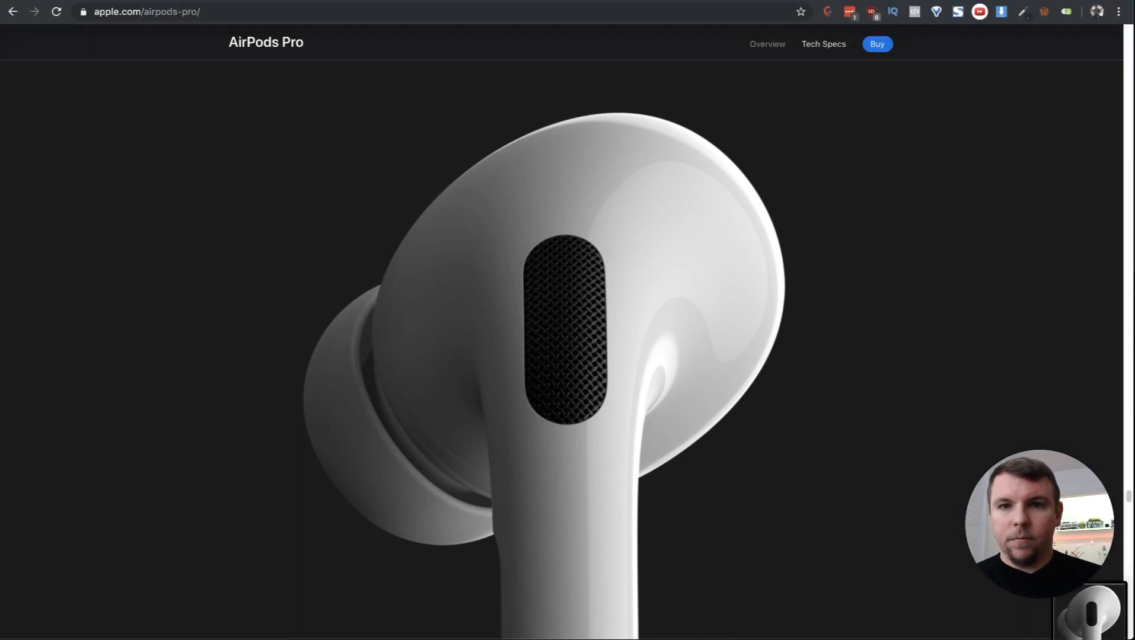
- Switch back to Glorify and upload the new earbud screenshot from the Desktop folder into the design
key("ctrl+Tab")
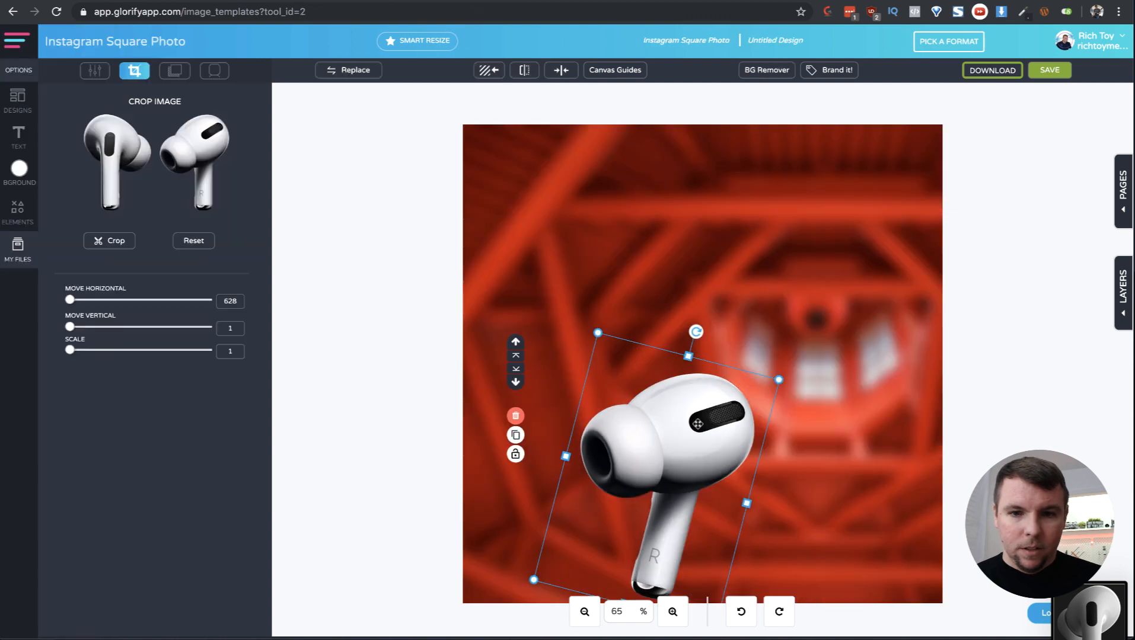
mouse_move(697, 424)
left_mouse_down()
mouse_move(671, 462)
mouse_move(693, 429)
left_mouse_up()
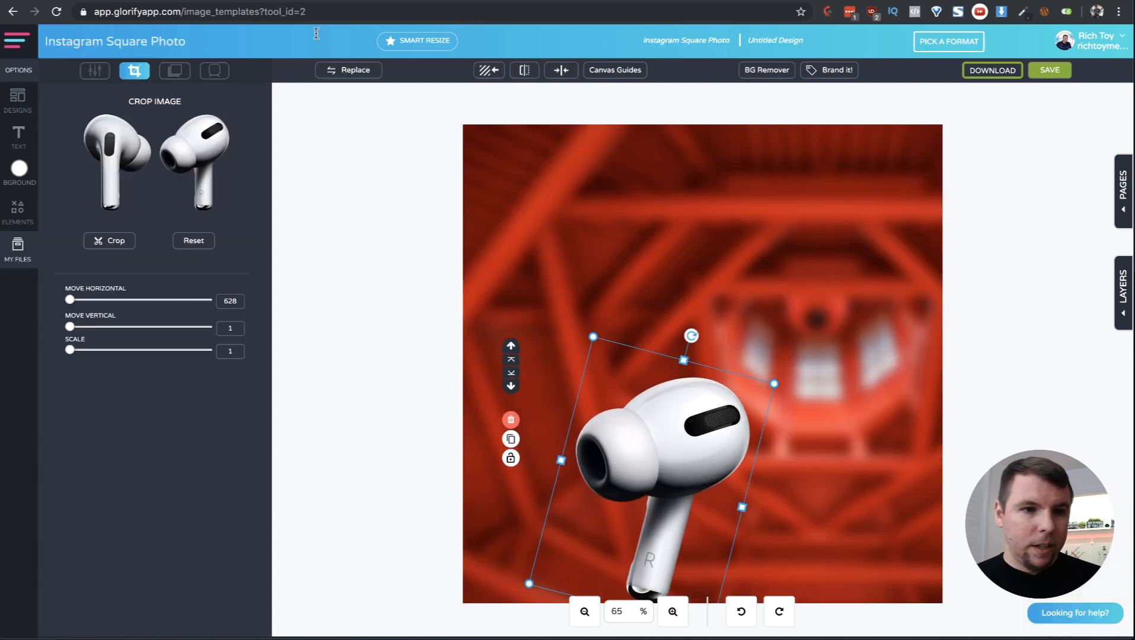
left_click(14, 248)
left_click(173, 124)
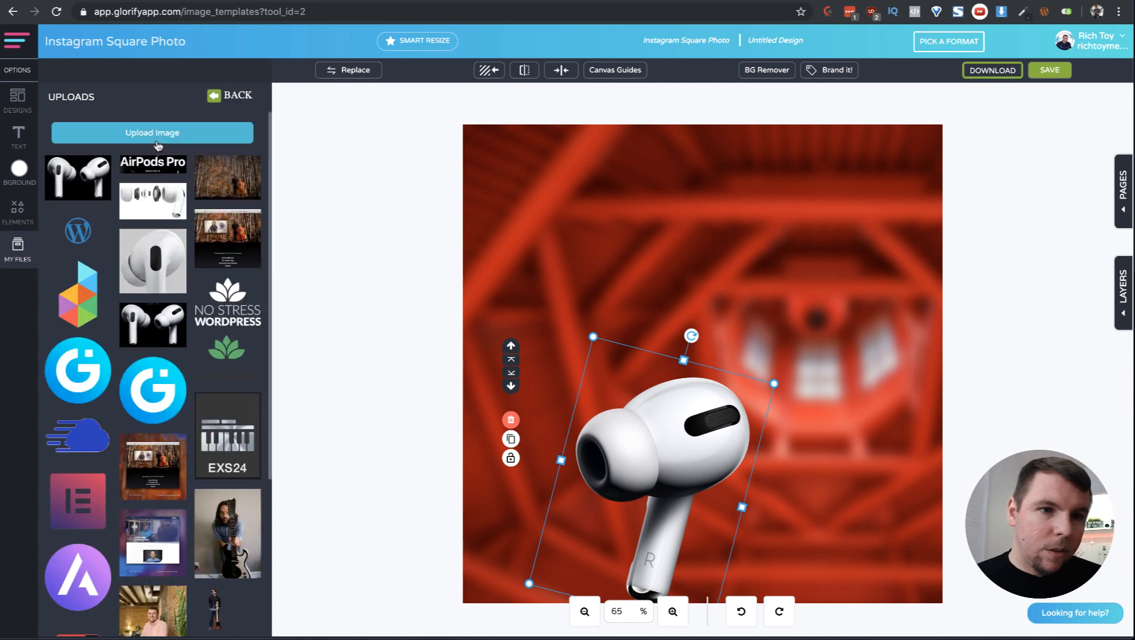
left_click(158, 145)
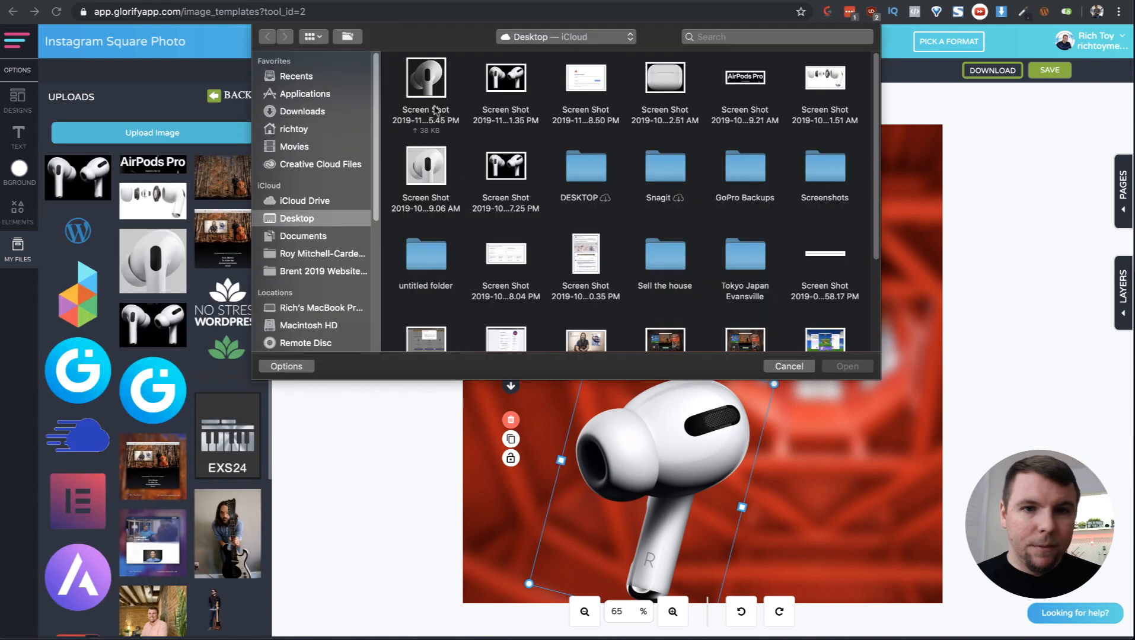
left_click(429, 84)
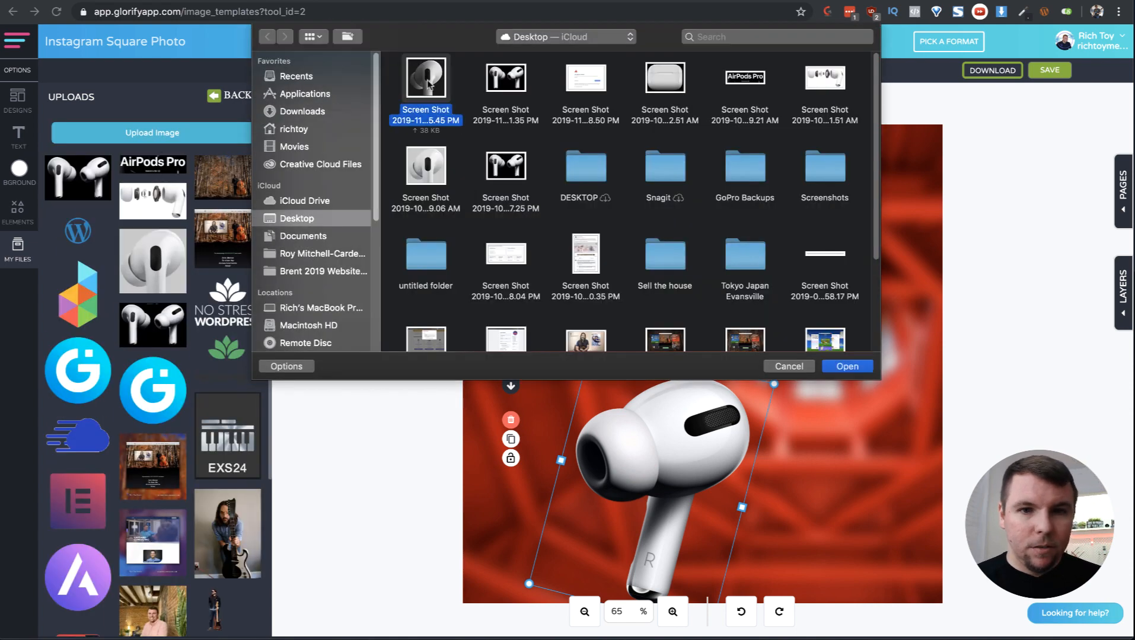
left_click(851, 366)
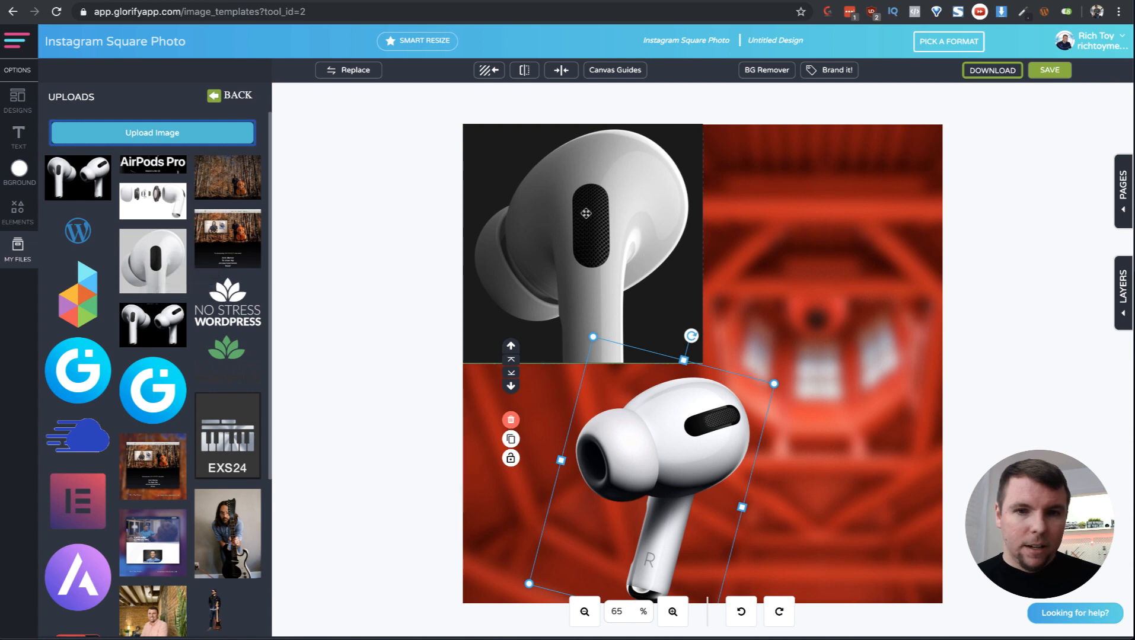
- Remove the dark background from the uploaded earbud, shrink the cutout and place it to the right of the earbud marked R
left_click(614, 248)
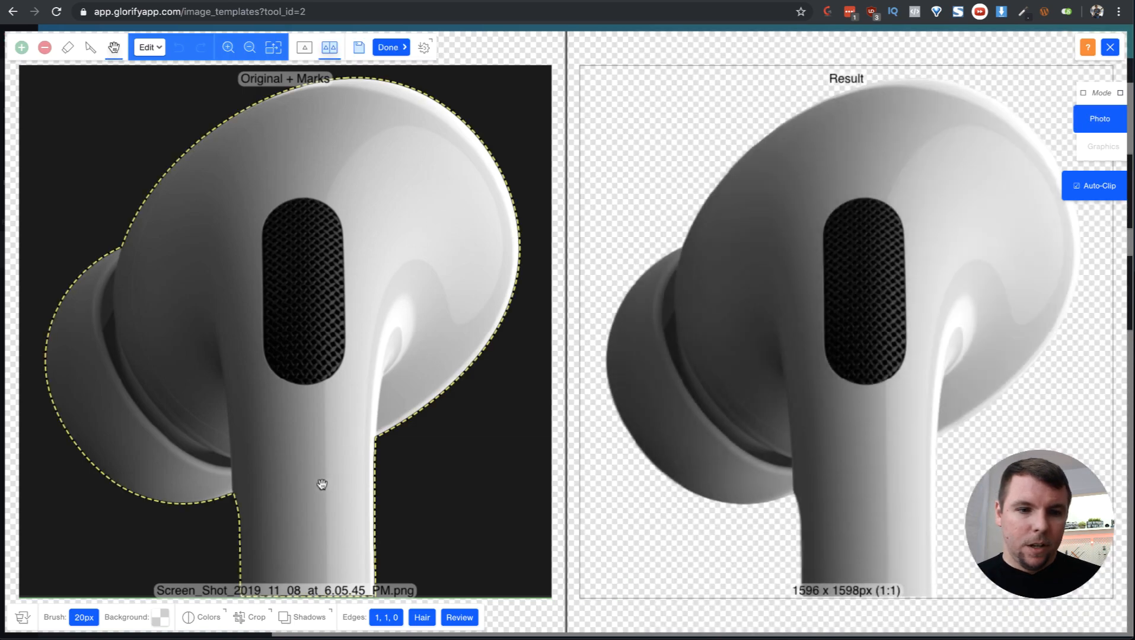
left_click(390, 48)
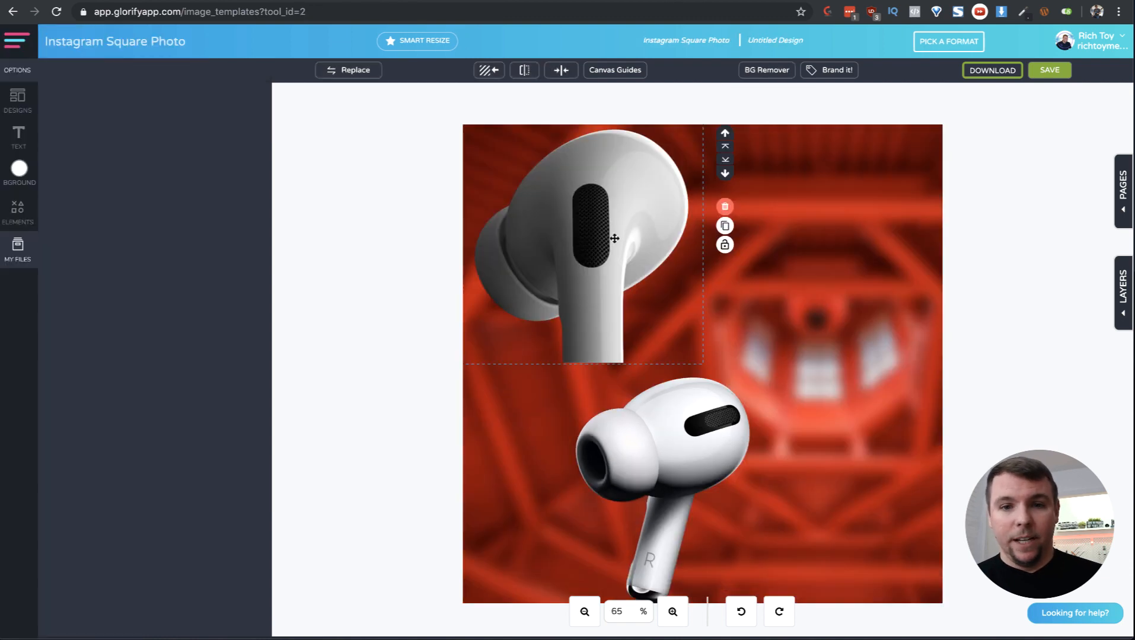
left_click_drag(614, 238, 744, 464)
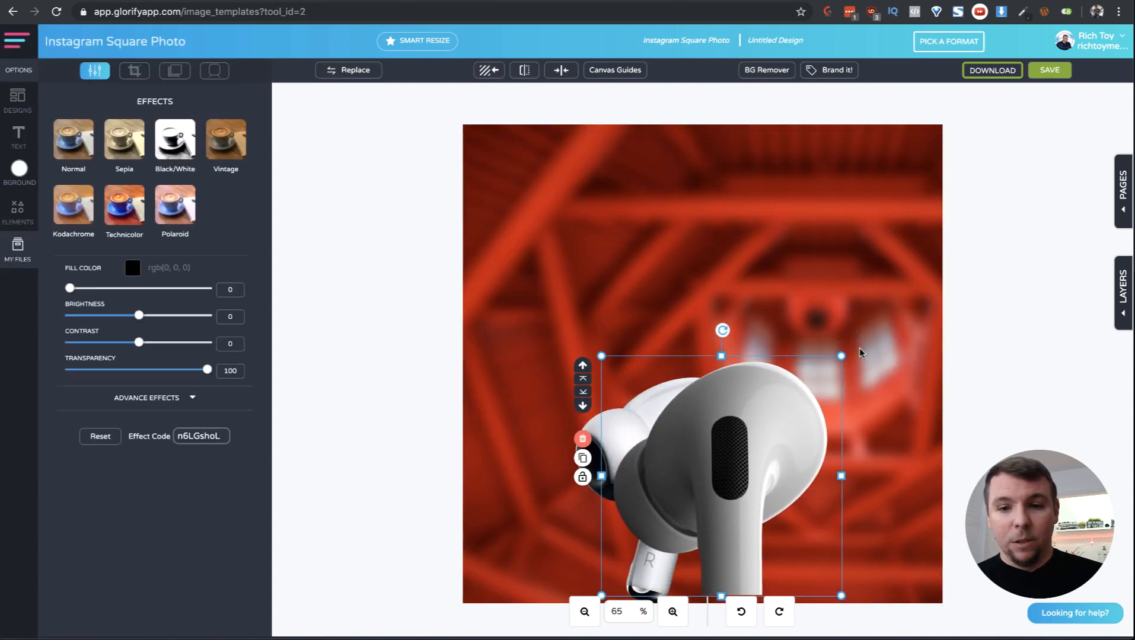
left_click_drag(842, 355, 781, 415)
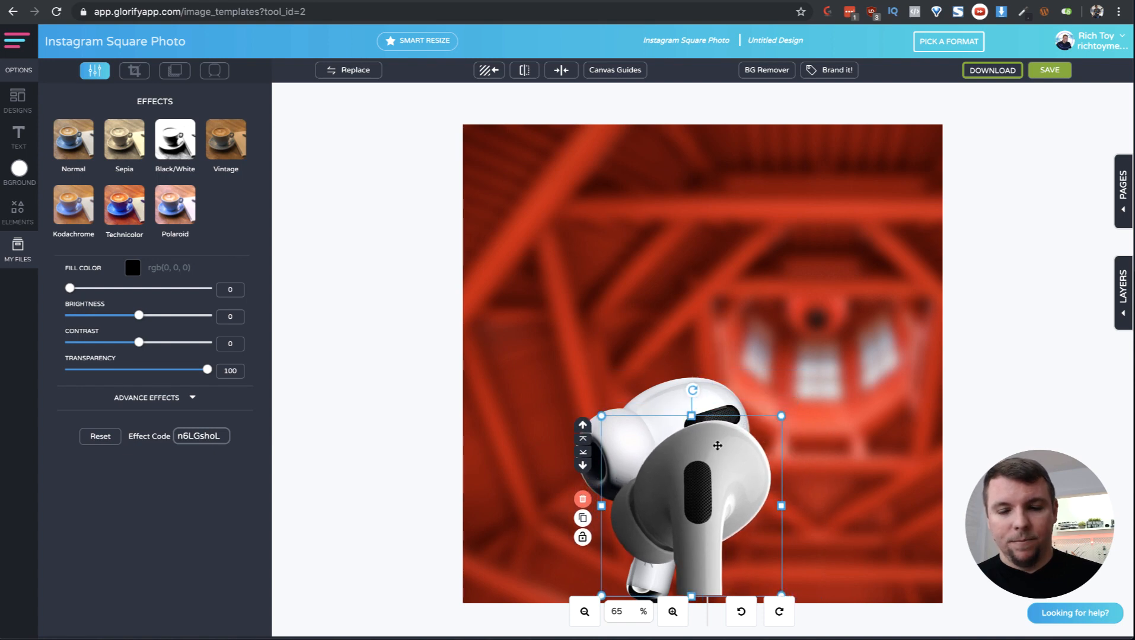
left_click_drag(707, 465, 791, 508)
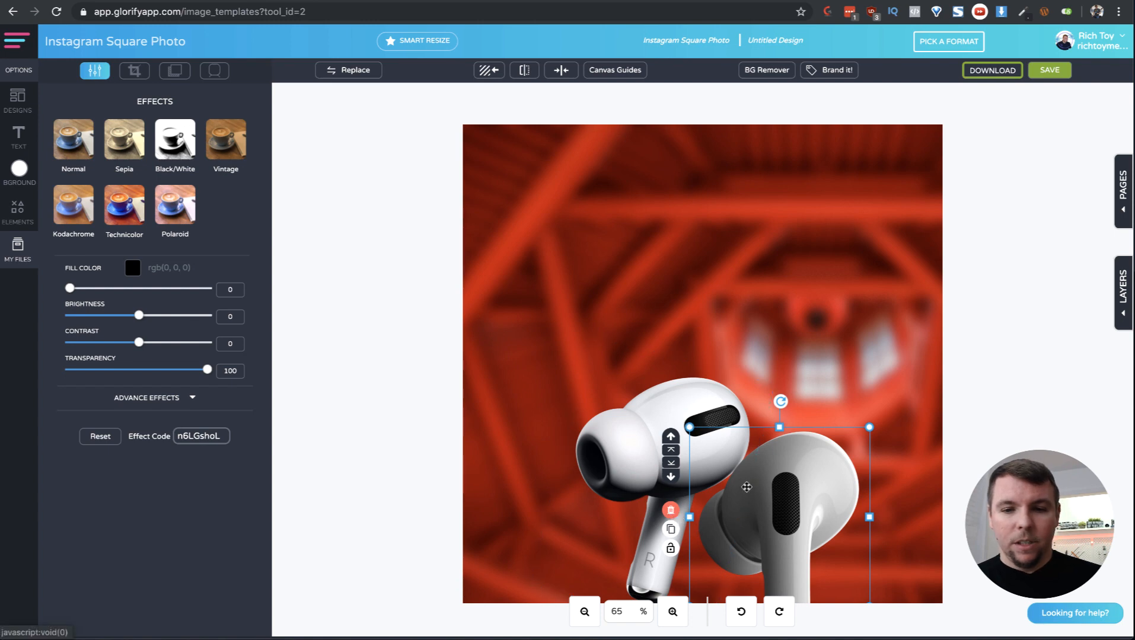
- Delete the greyish earbud cutout and add the brighter single-earbud cutout from the saved photo edits instead
left_click(671, 510)
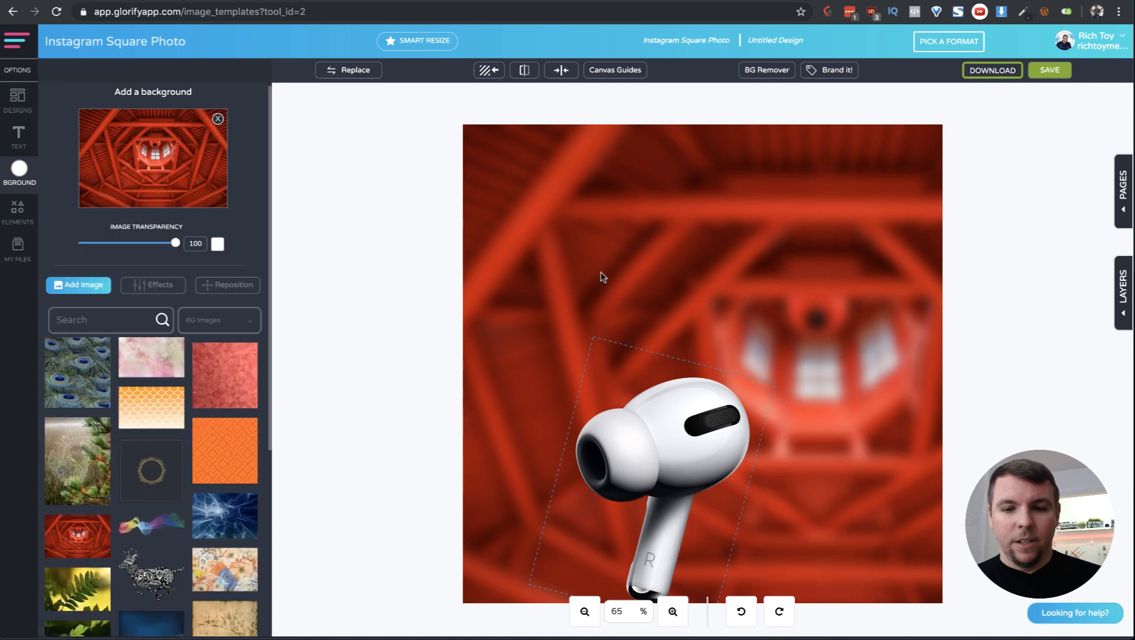
left_click(18, 247)
left_click(121, 131)
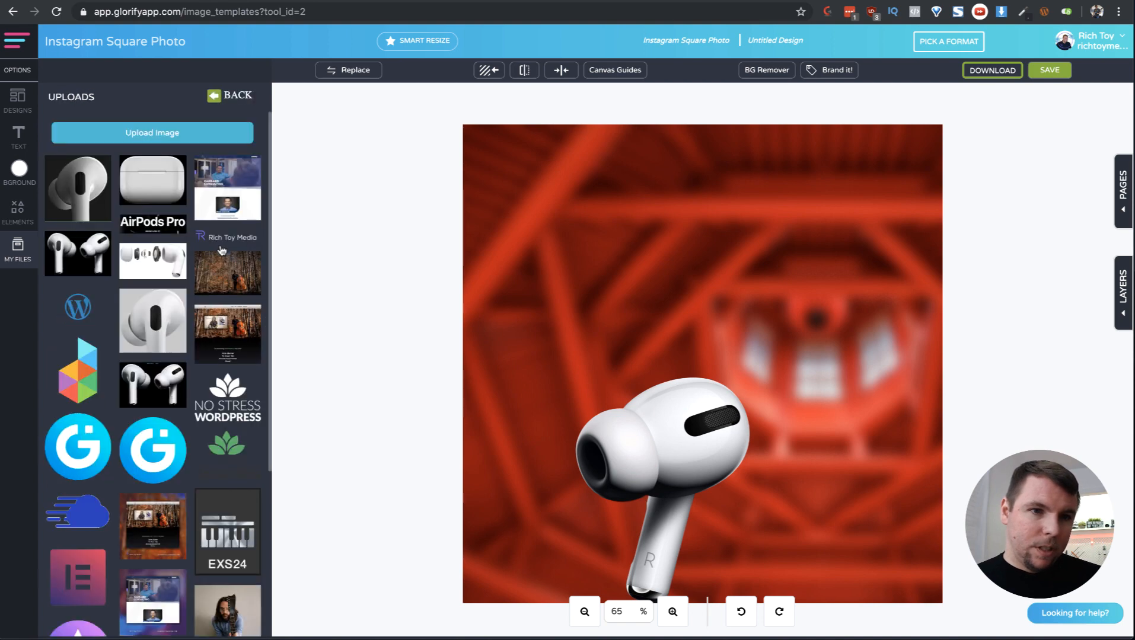
left_click(24, 252)
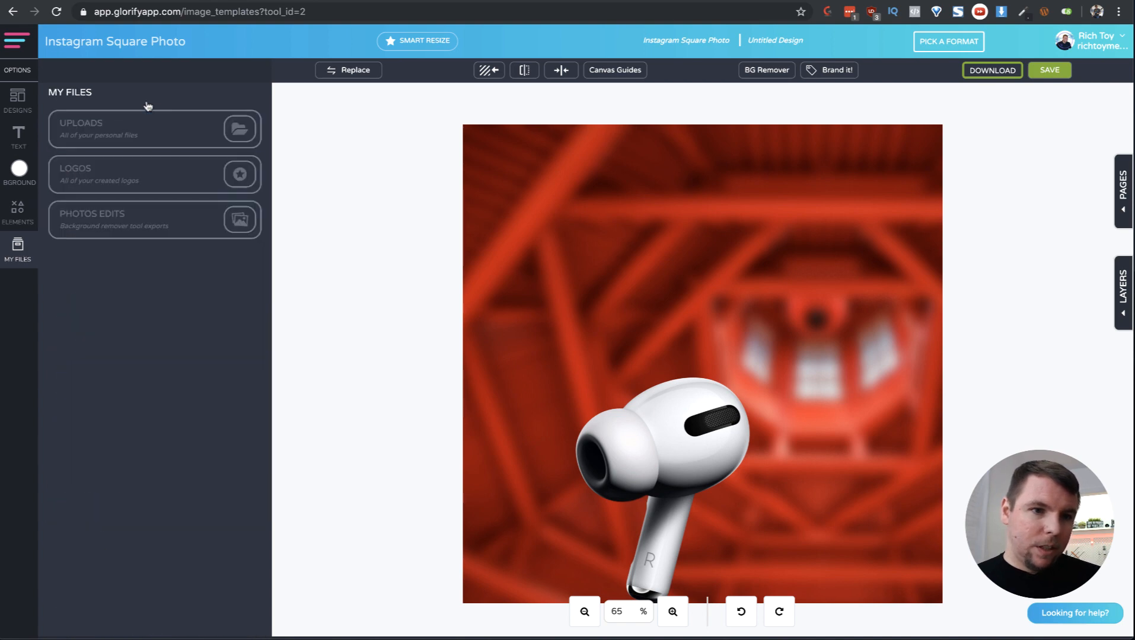
left_click(146, 213)
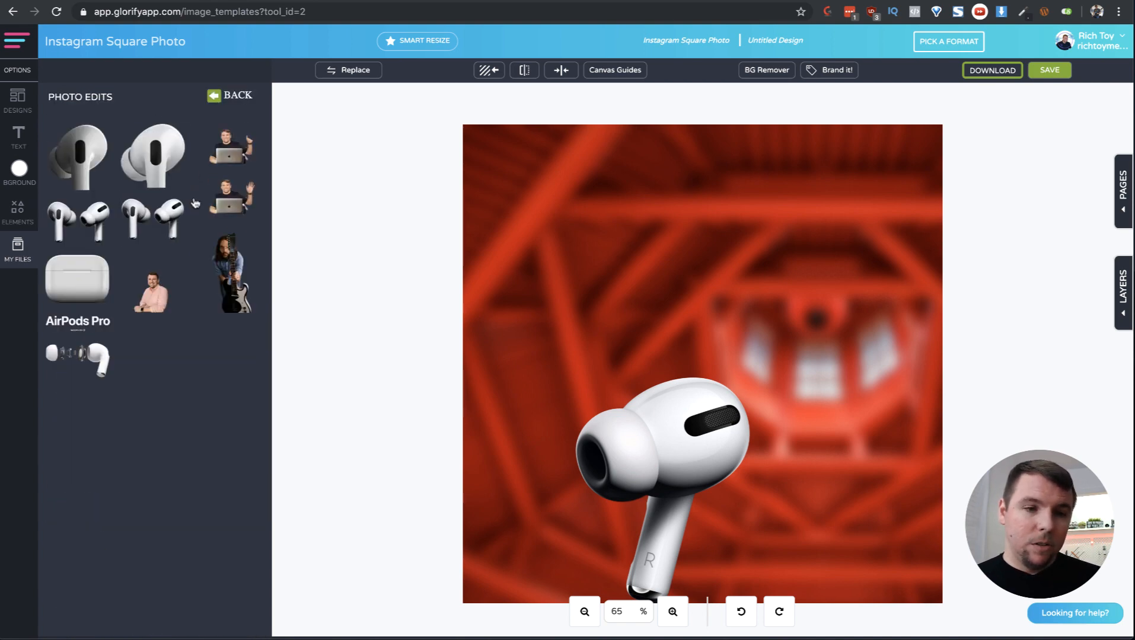
left_click(159, 149)
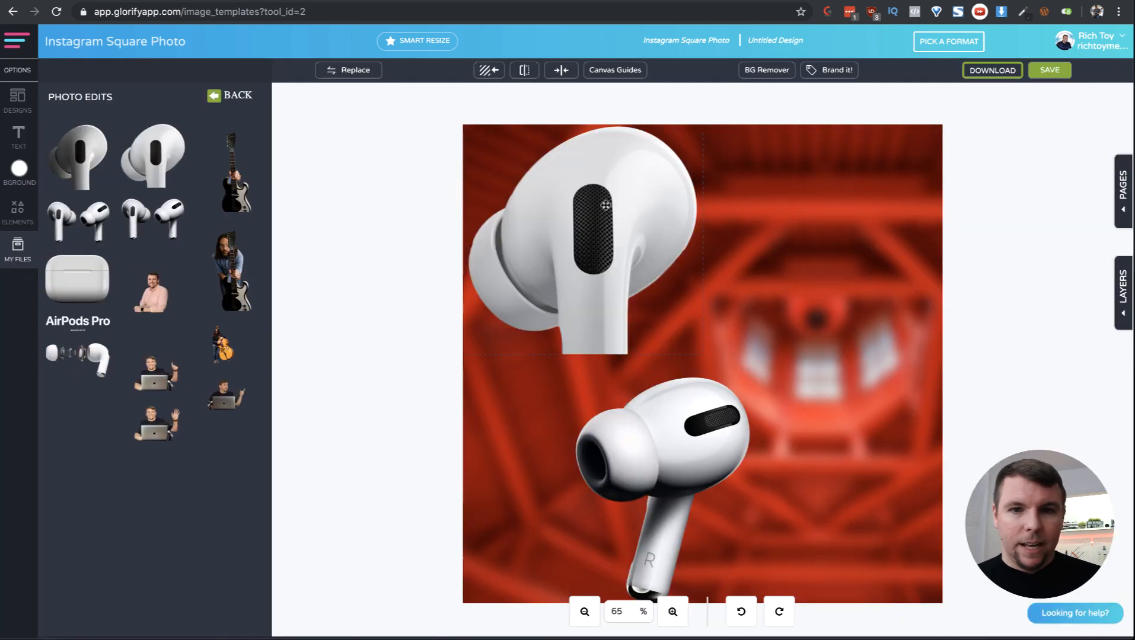
- Shrink the bright earbud, place it at the canvas's lower edge overlapping the R earbud, and shift the R earbud down and left
left_click_drag(606, 205, 743, 517)
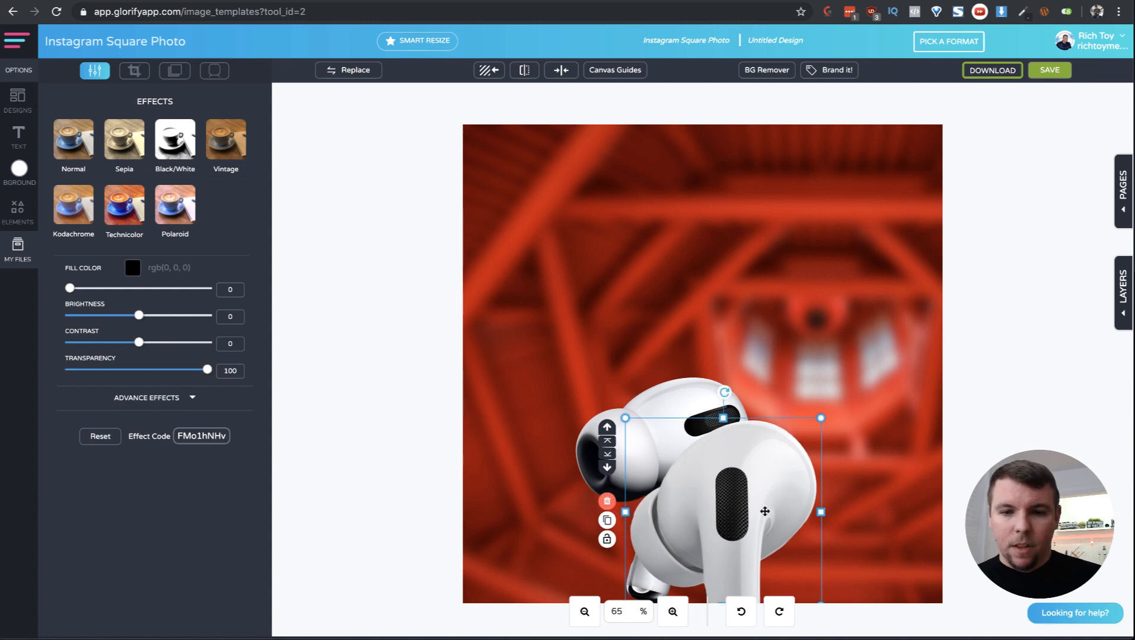
left_click_drag(765, 511, 722, 476)
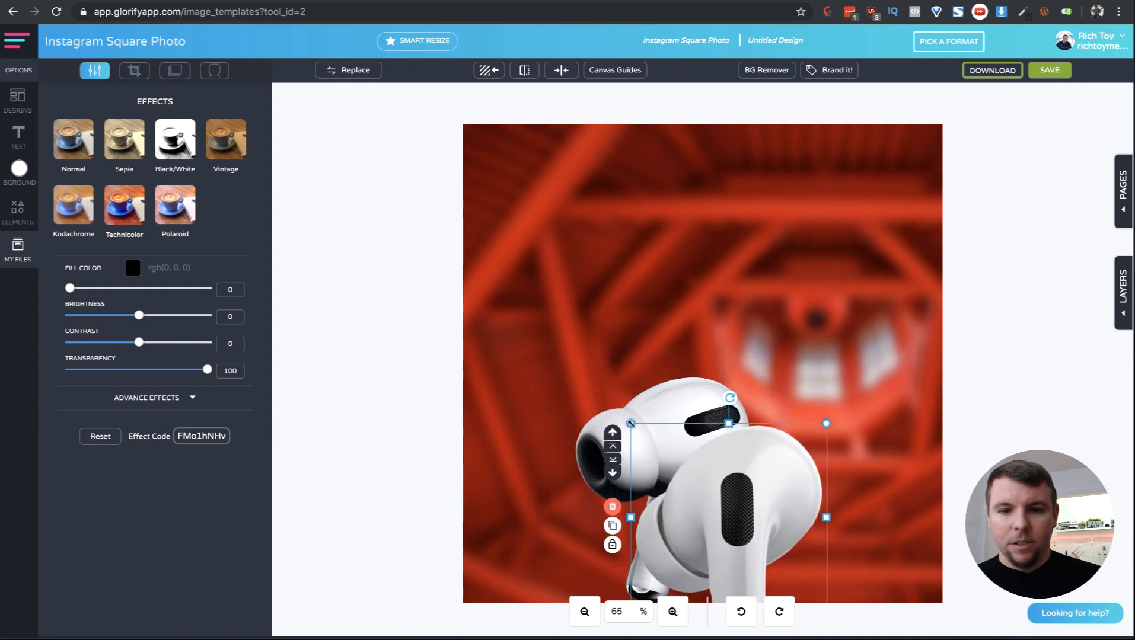
left_click_drag(736, 482, 728, 482)
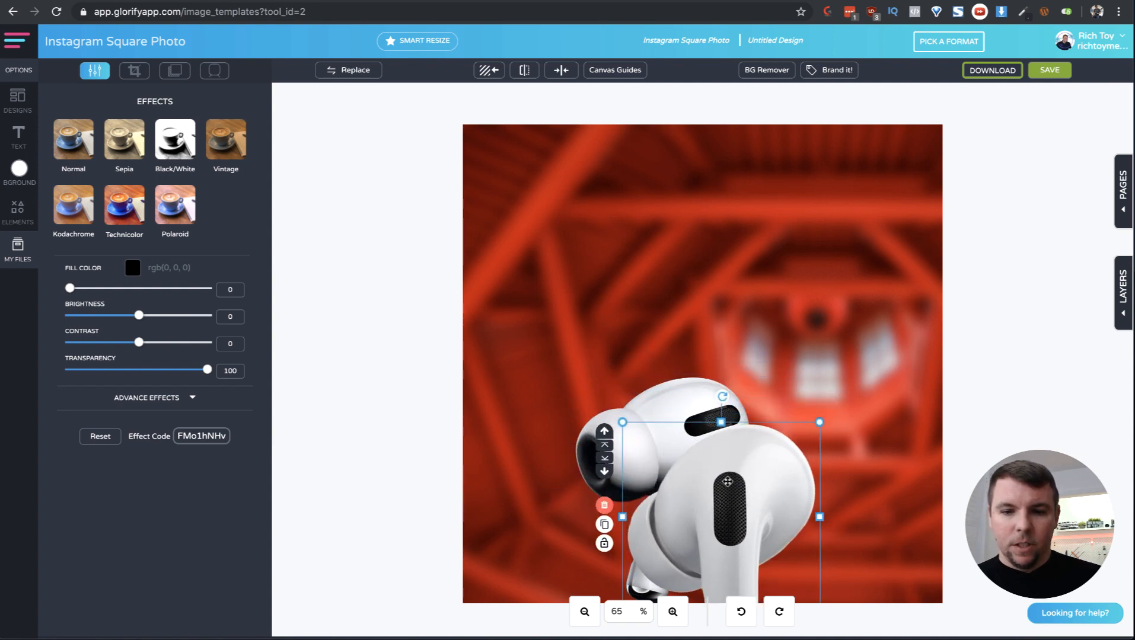
left_click_drag(676, 390, 642, 432)
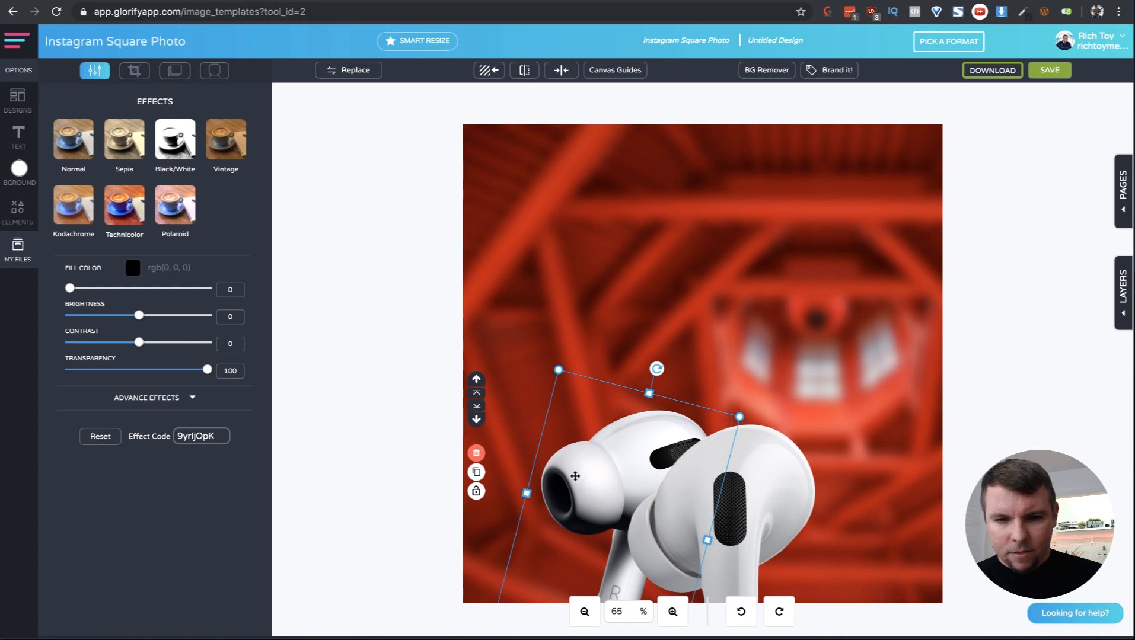
- Set the front earbud's saturation to about 0.75, hue to 0.06, brightness to about 0.05 and tint to 10, and shift both earbuds slightly right
left_click(770, 470)
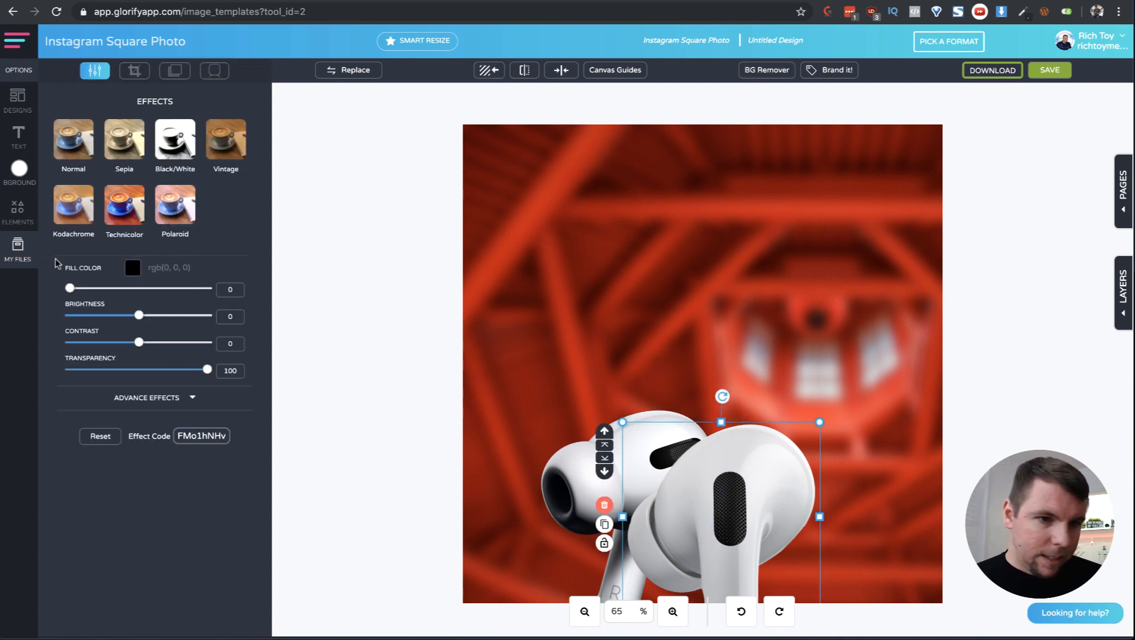
left_click(176, 401)
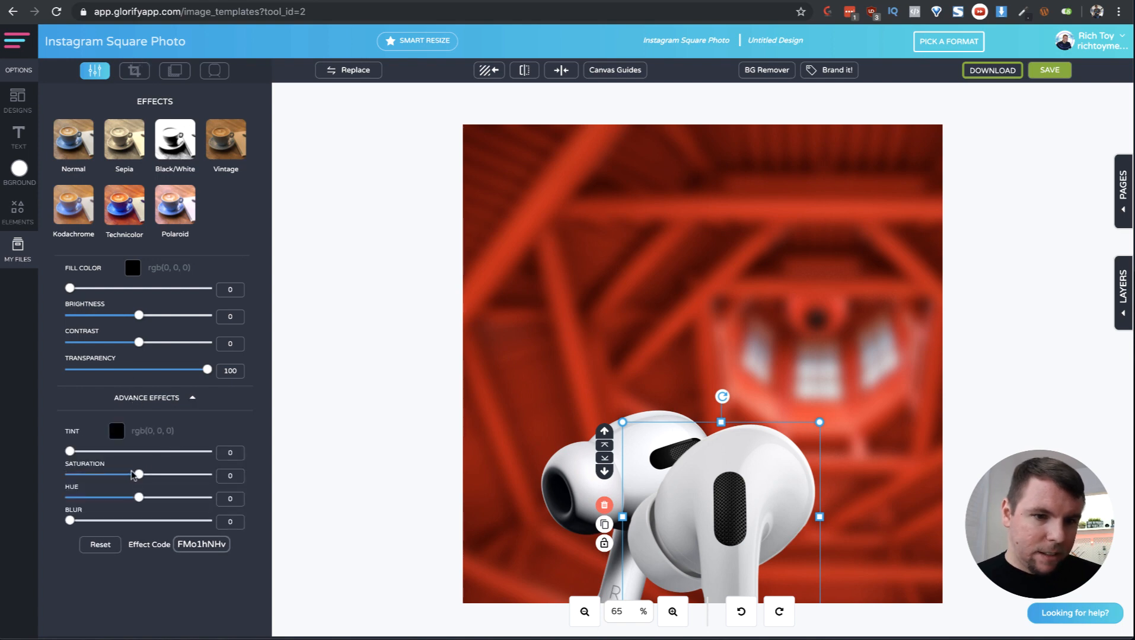
left_click_drag(139, 476, 156, 477)
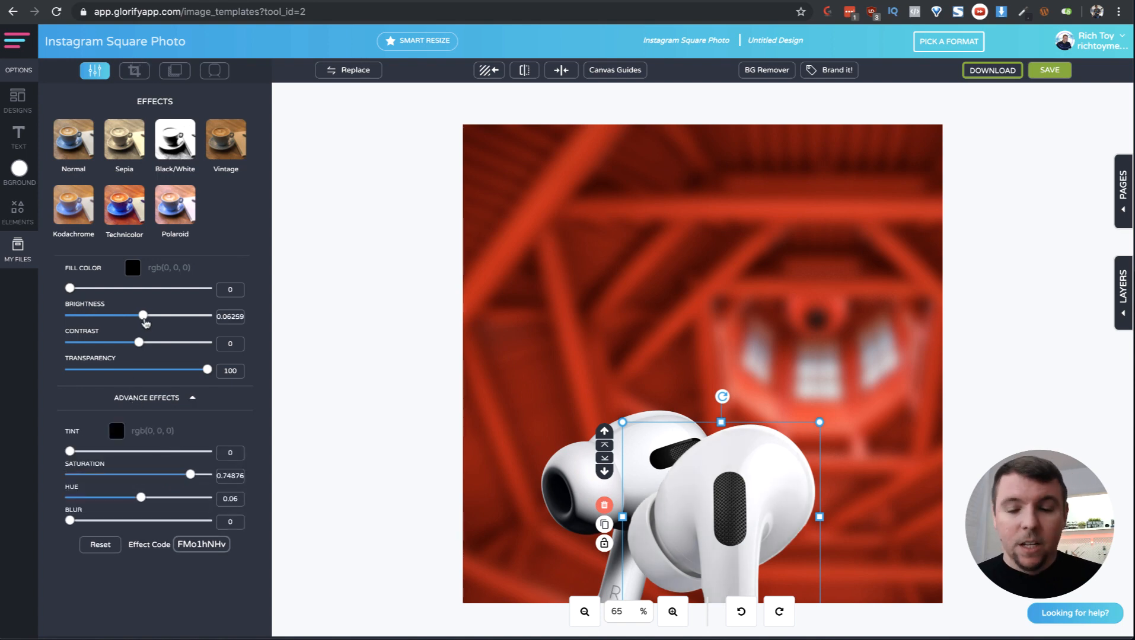
left_click_drag(145, 323, 142, 323)
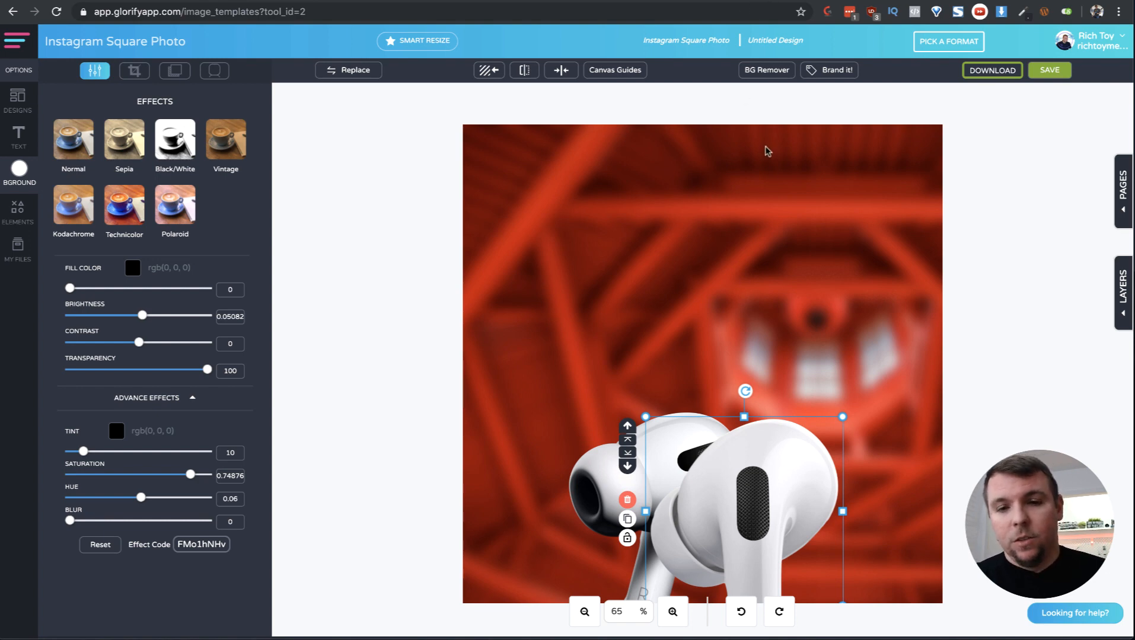
left_click(767, 177)
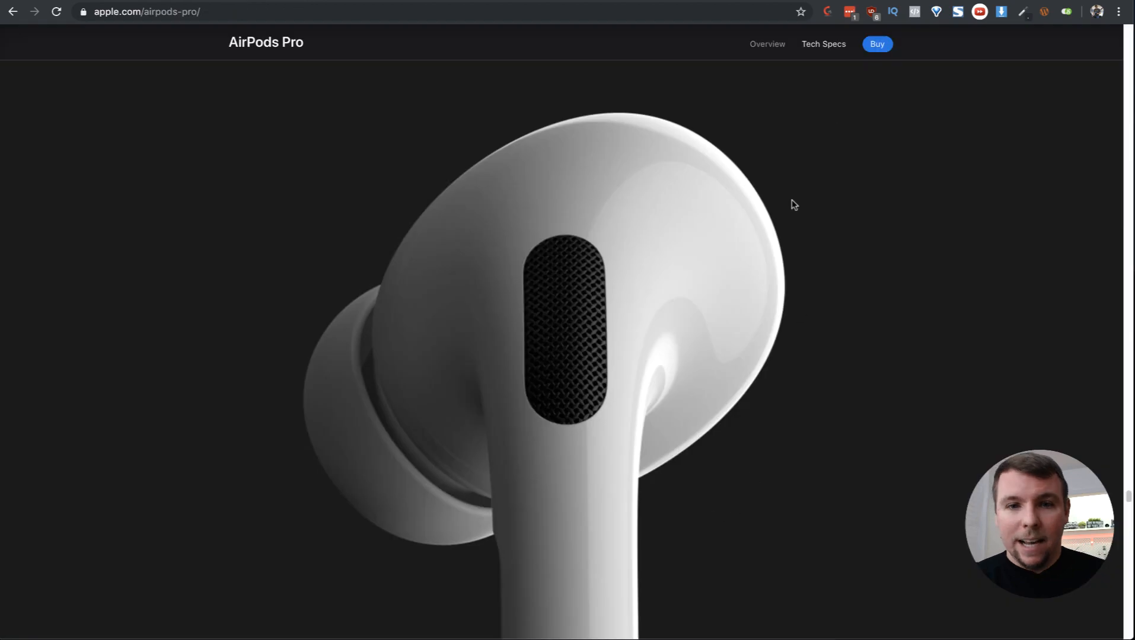
scroll(736, 273, "down", 20)
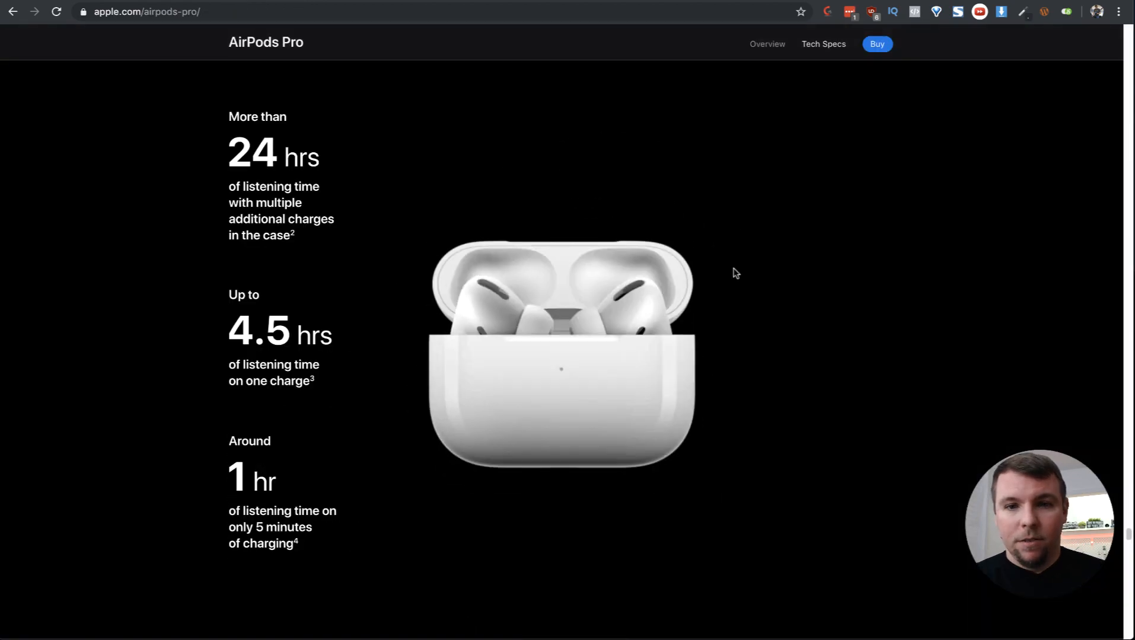
scroll(735, 280, "up", 15)
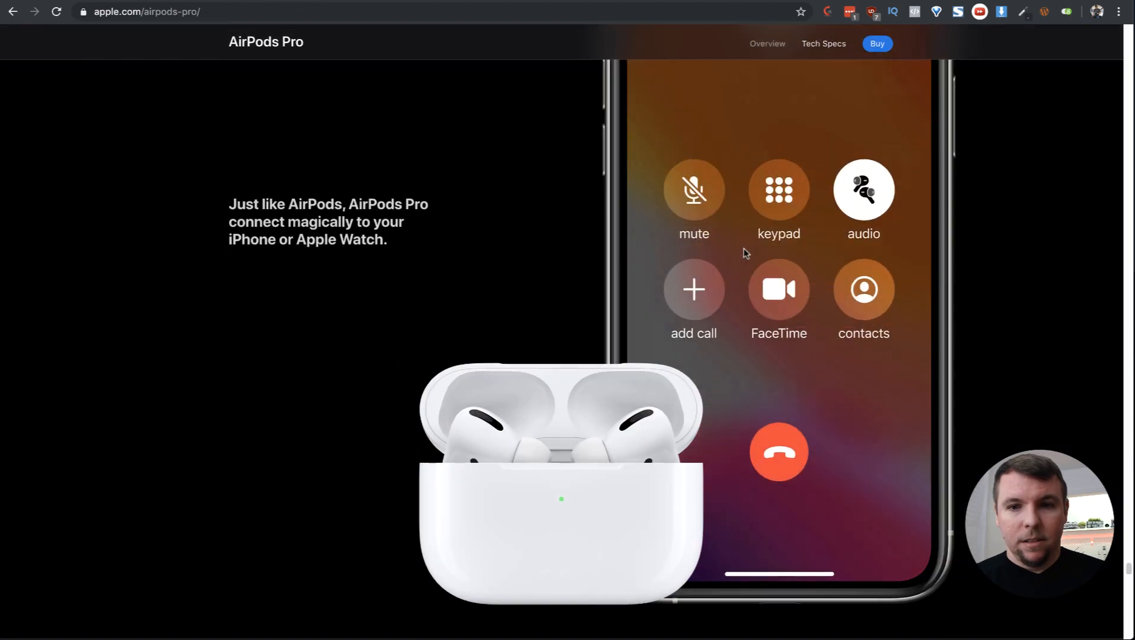
scroll(789, 324, "up", 10)
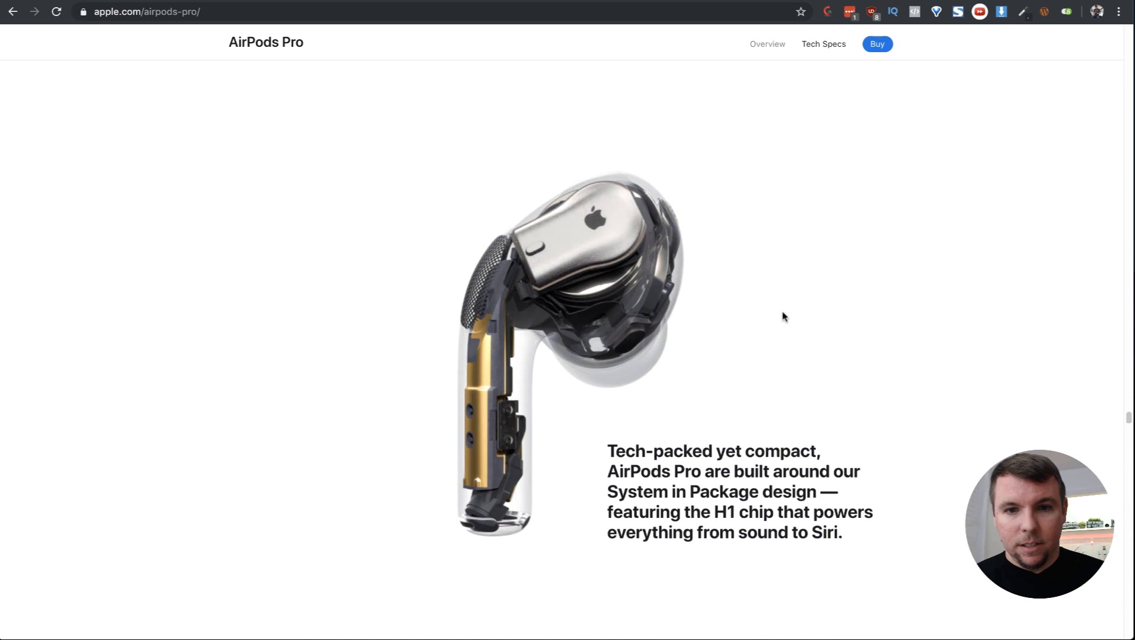
scroll(783, 306, "up", 3)
scroll(542, 336, "down", 5)
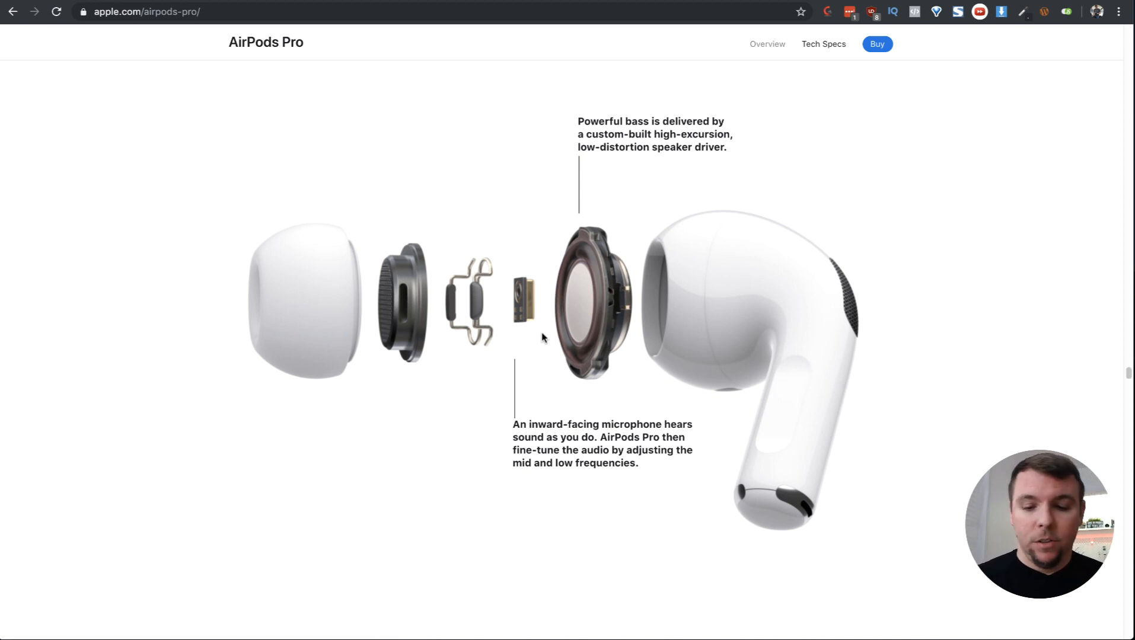
key("super+shift+5")
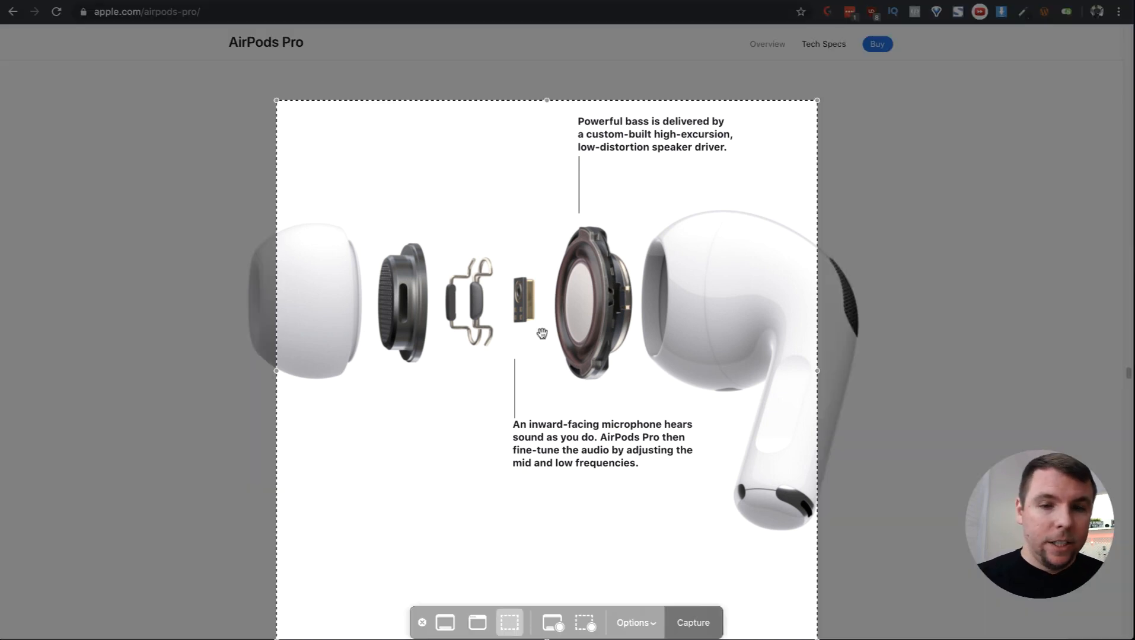
left_click_drag(514, 433, 425, 397)
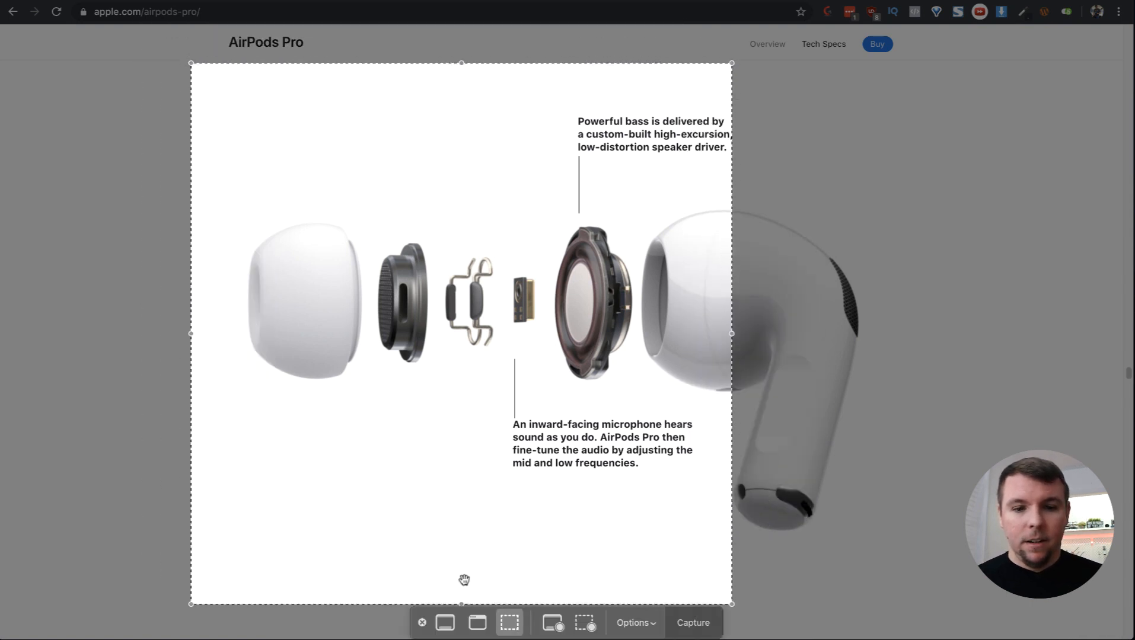
left_click_drag(463, 604, 463, 551)
left_click_drag(732, 306, 866, 306)
left_click_drag(191, 306, 230, 306)
left_click_drag(549, 63, 555, 185)
left_click_drag(548, 551, 548, 545)
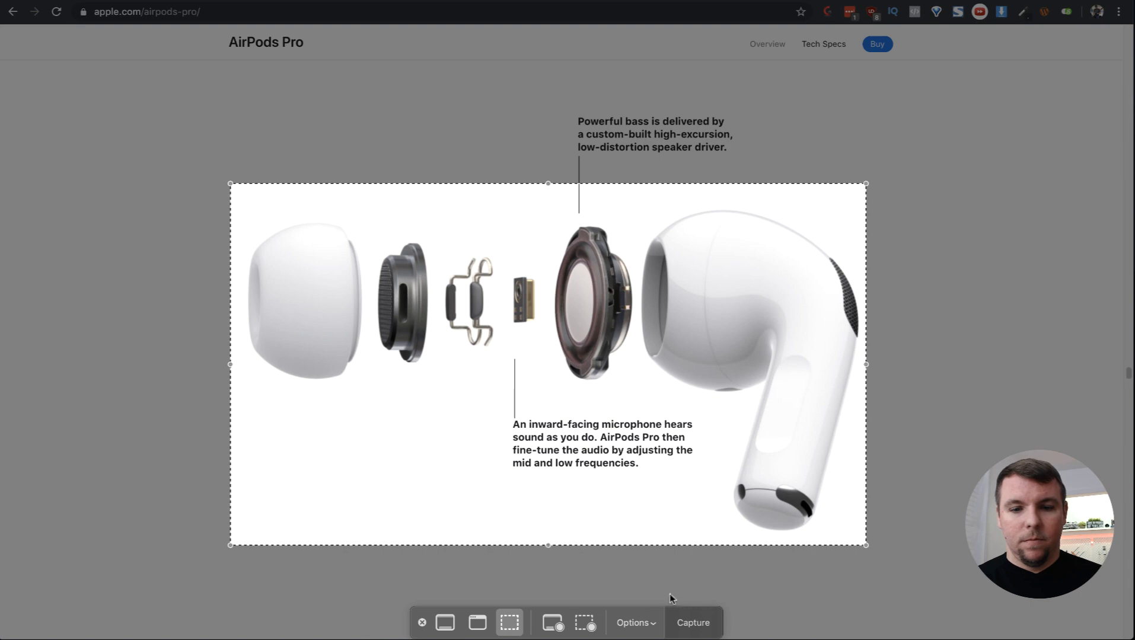
left_click(694, 623)
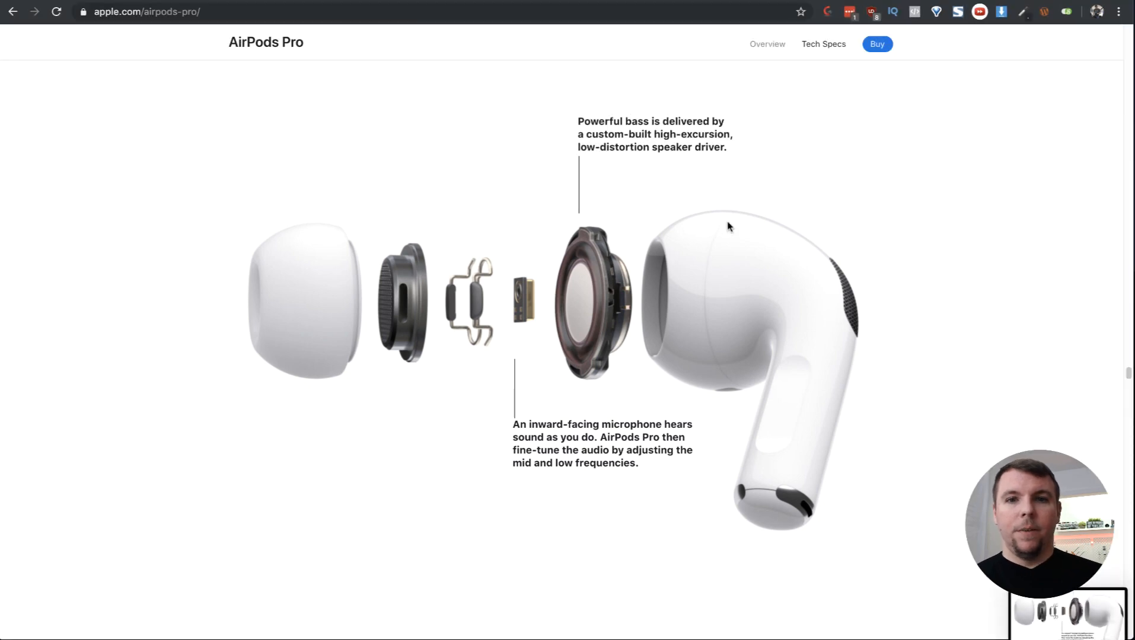
- Return to Glorify and upload the newest desktop screenshot, the exploded earbud view, into the design
key("ctrl+Tab")
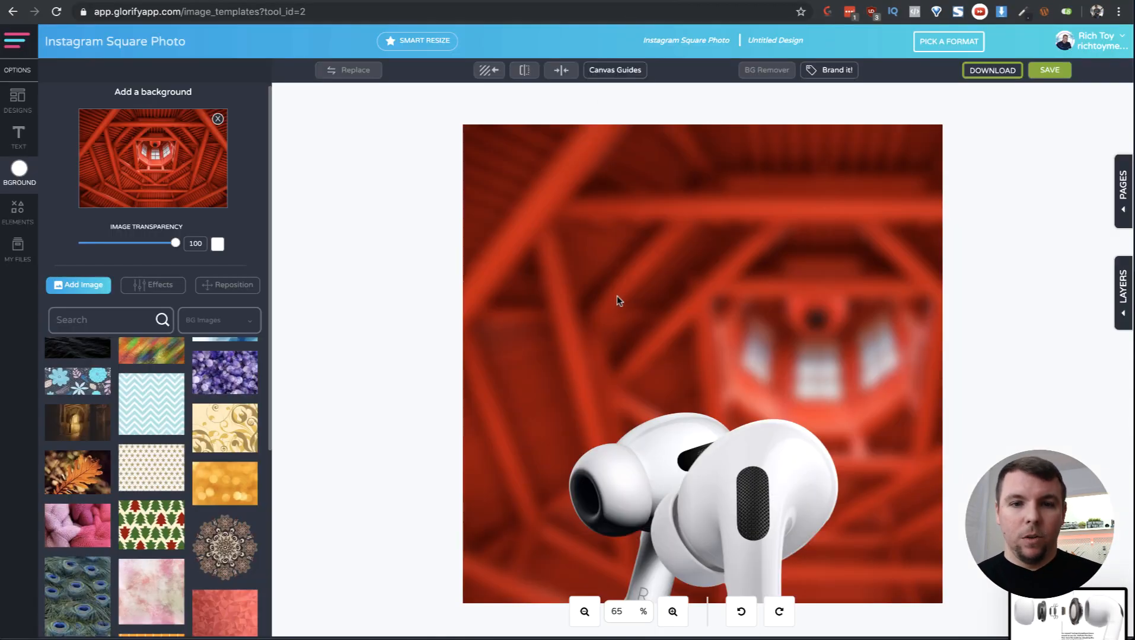
left_click(18, 248)
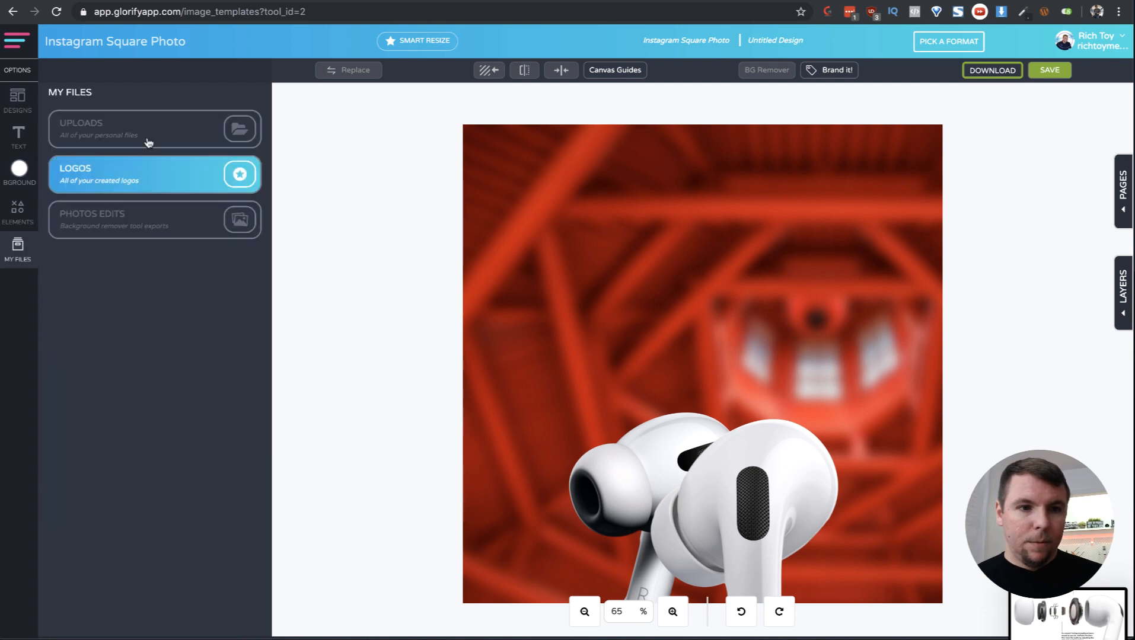
left_click(147, 140)
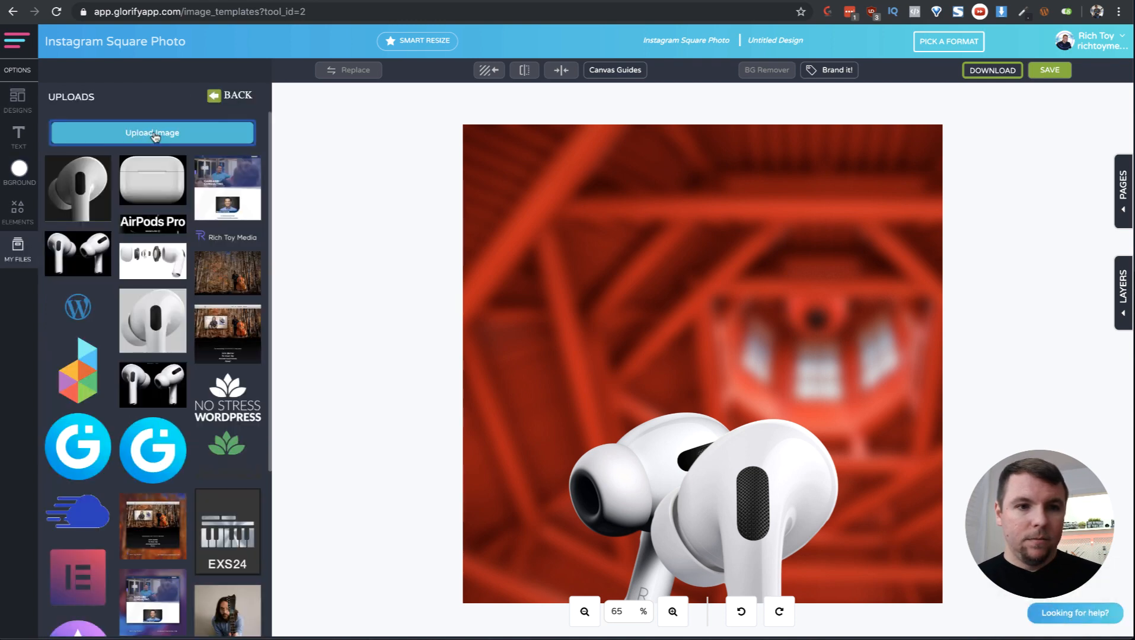
left_click(155, 136)
left_click(437, 86)
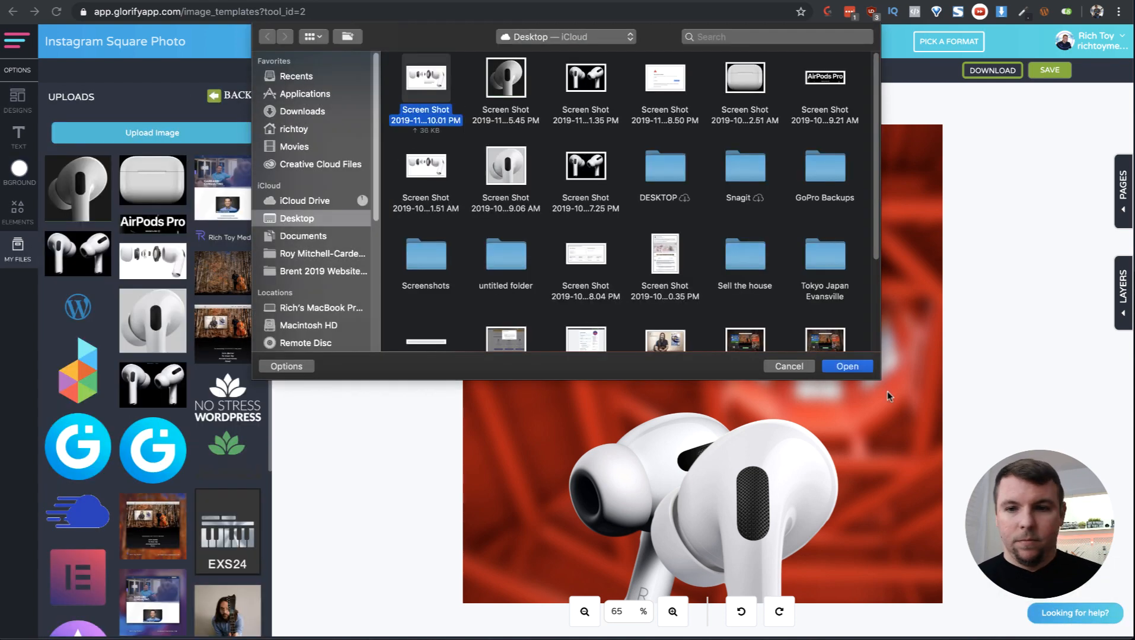
left_click(862, 369)
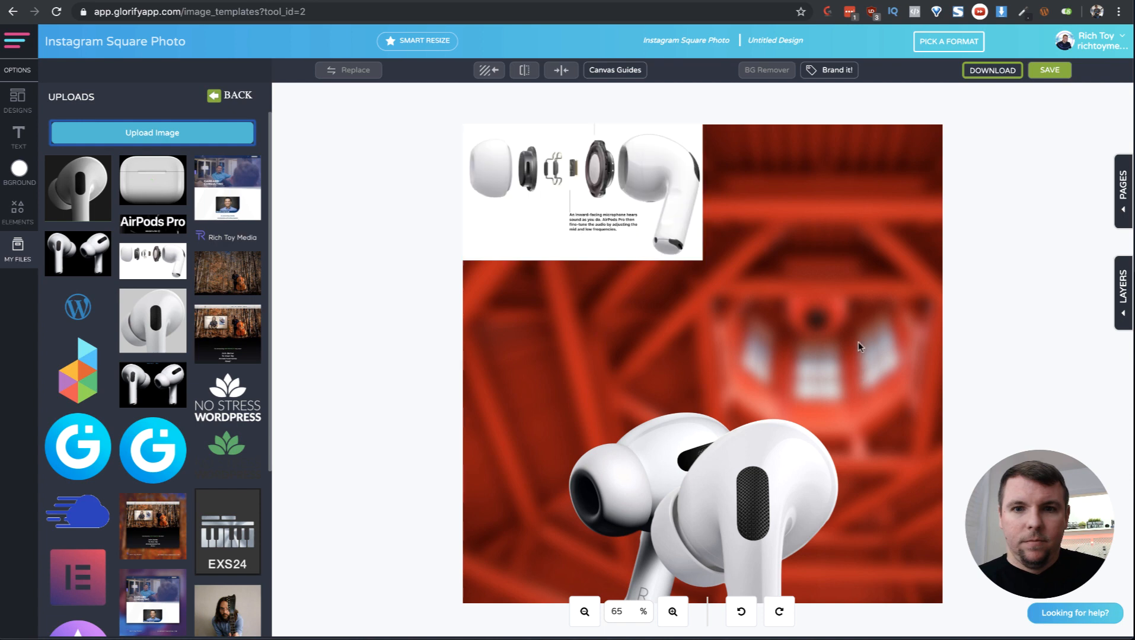
- Move the exploded-view image toward the middle of the canvas's upper area and run the background remover on it
left_click_drag(544, 185, 644, 221)
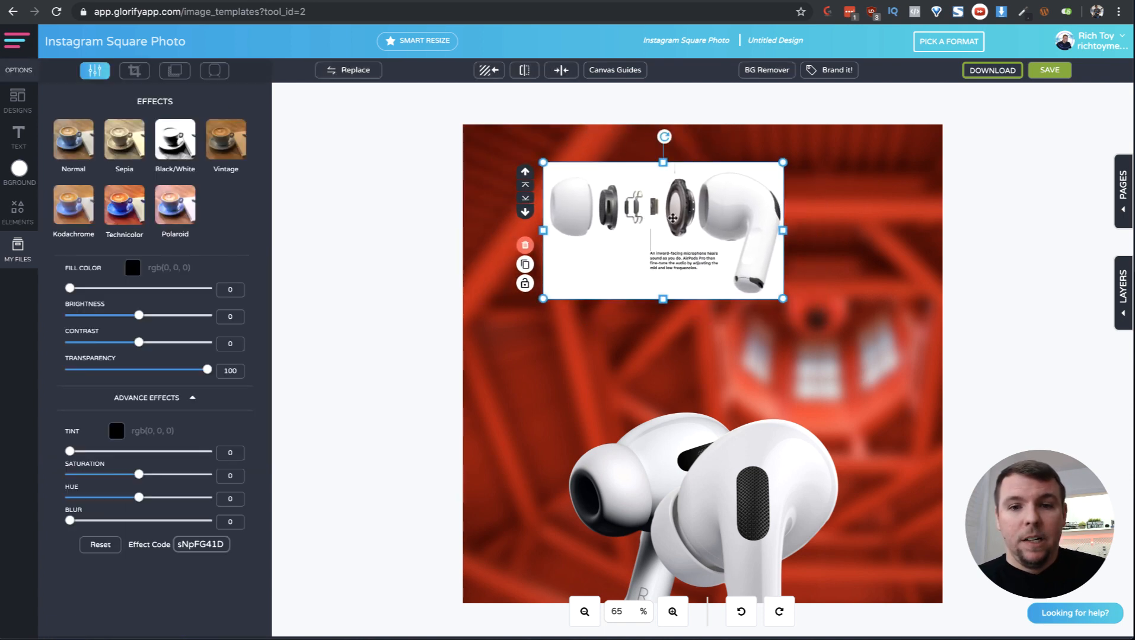
left_click(770, 72)
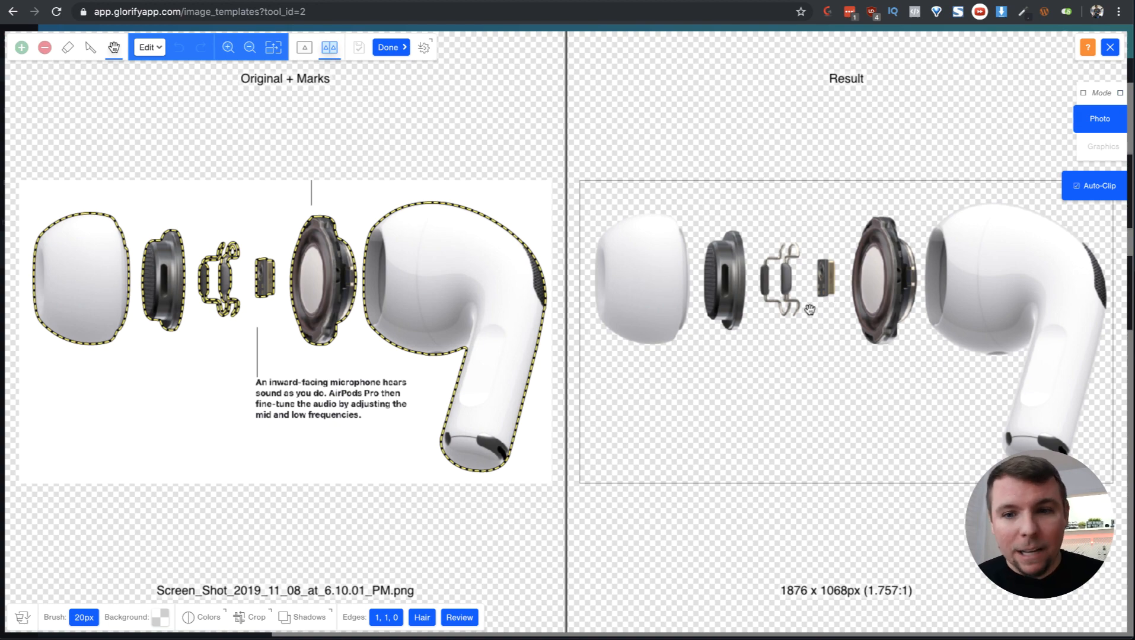
- Examine the clipping outline up close around the wire clips, chip, speaker driver and other parts of the exploded view
left_click(246, 51)
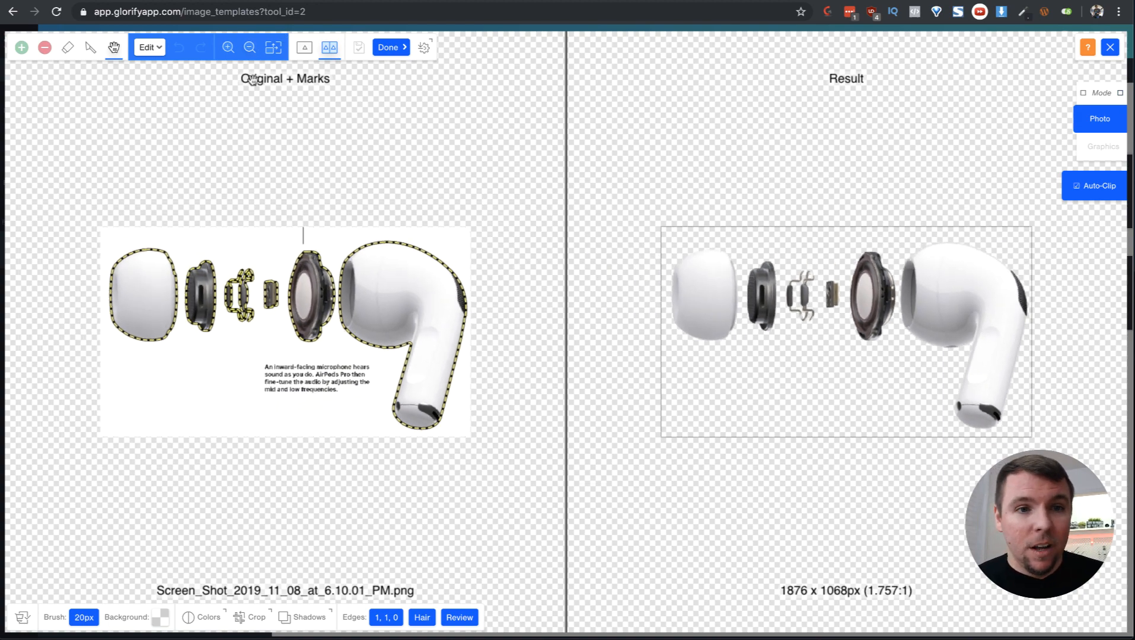
left_click(229, 49)
left_click(232, 49)
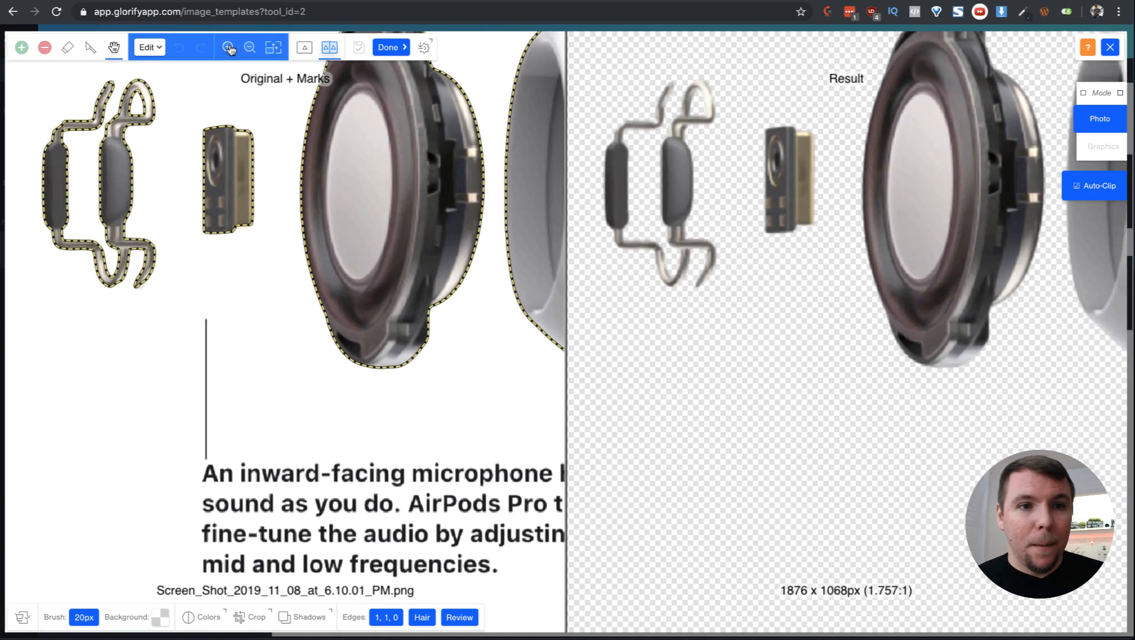
left_click_drag(273, 241, 478, 459)
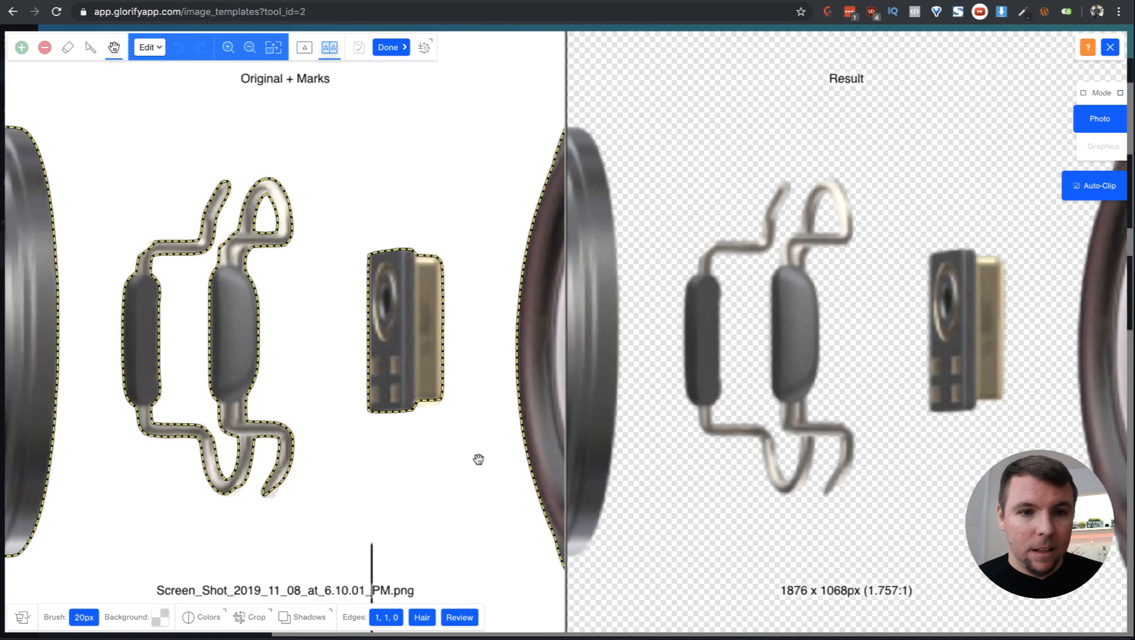
left_click_drag(229, 331, 346, 222)
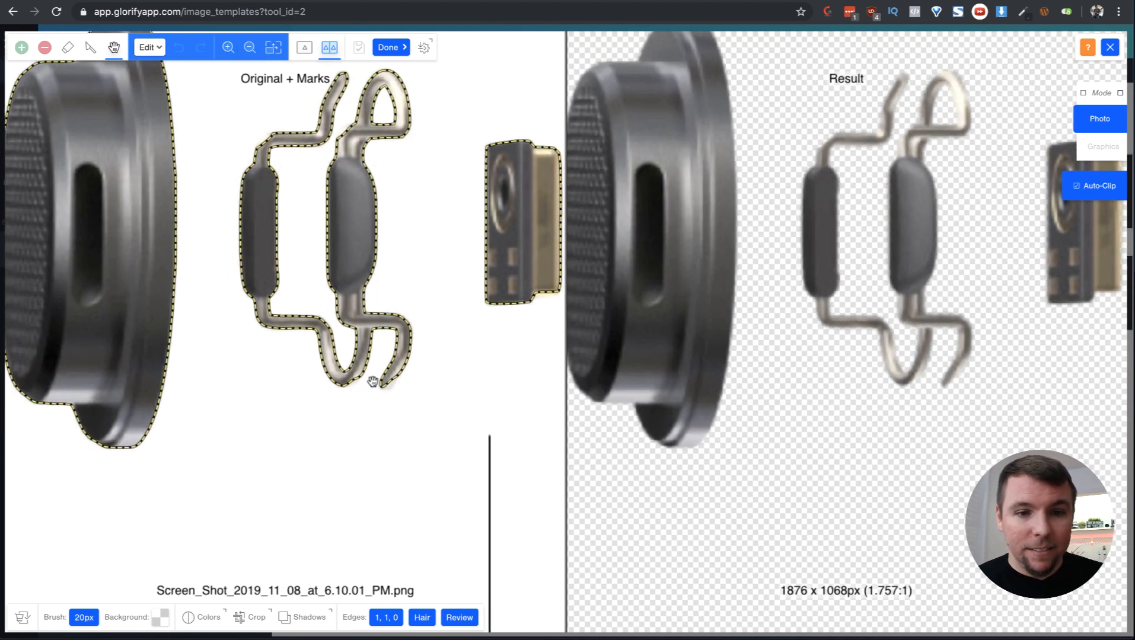
left_click_drag(161, 417, 112, 412)
left_click_drag(455, 312, 177, 419)
left_click_drag(423, 333, 253, 293)
left_click(249, 48)
left_click(250, 48)
left_click(250, 48)
left_click(250, 48)
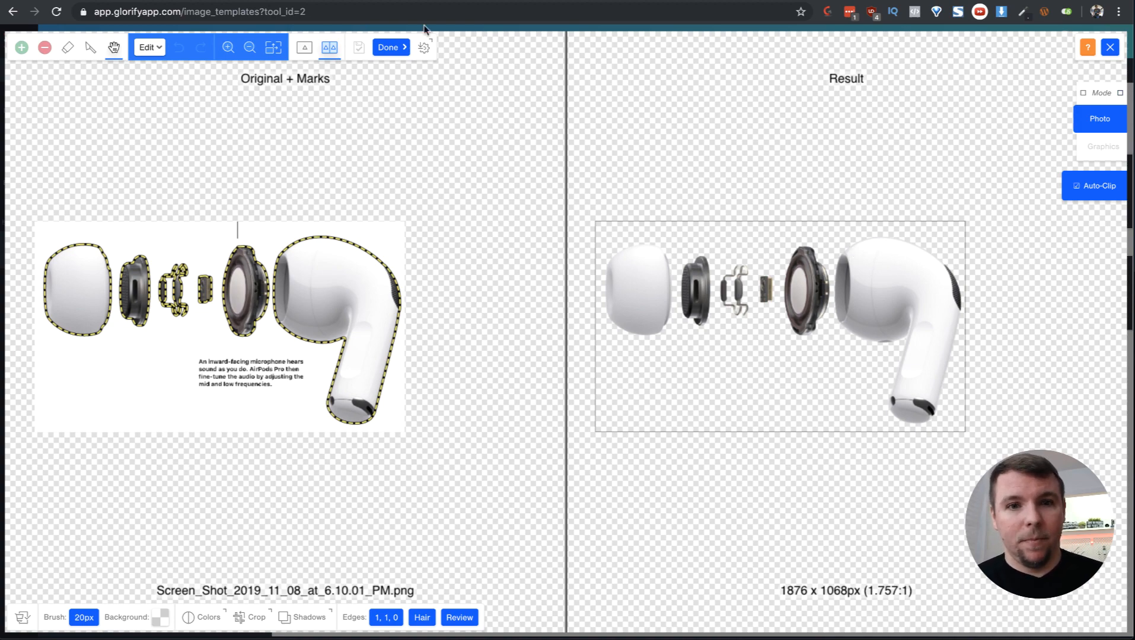
- Accept the background removal, then enlarge the exploded-view cutout and place it across the upper part of the canvas
left_click(397, 44)
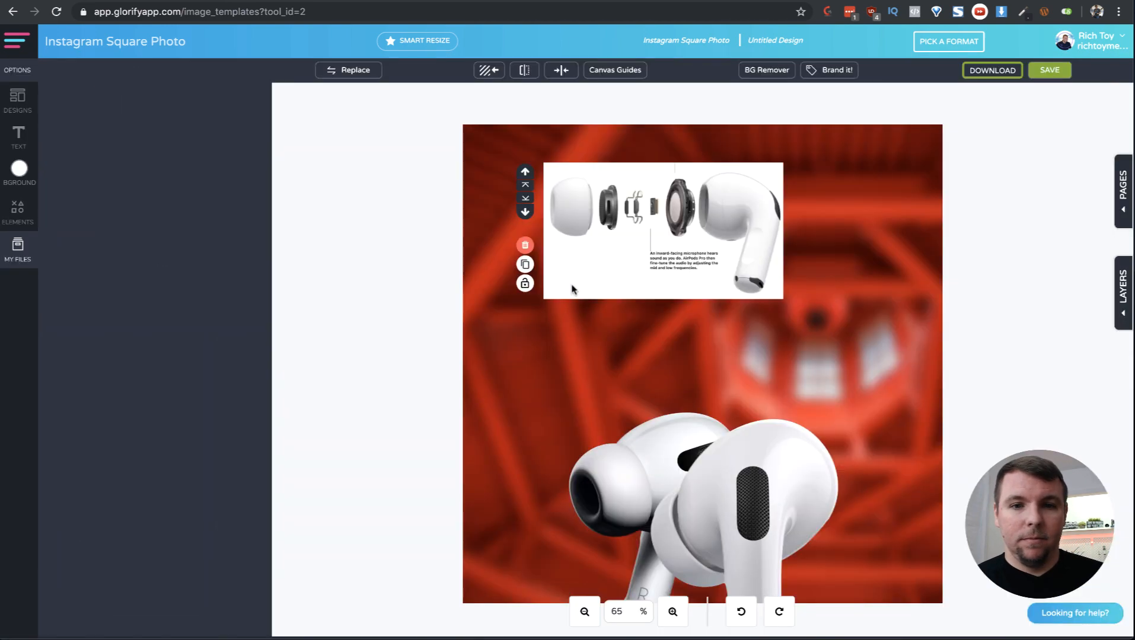
left_click(764, 195)
left_click_drag(782, 161, 913, 89)
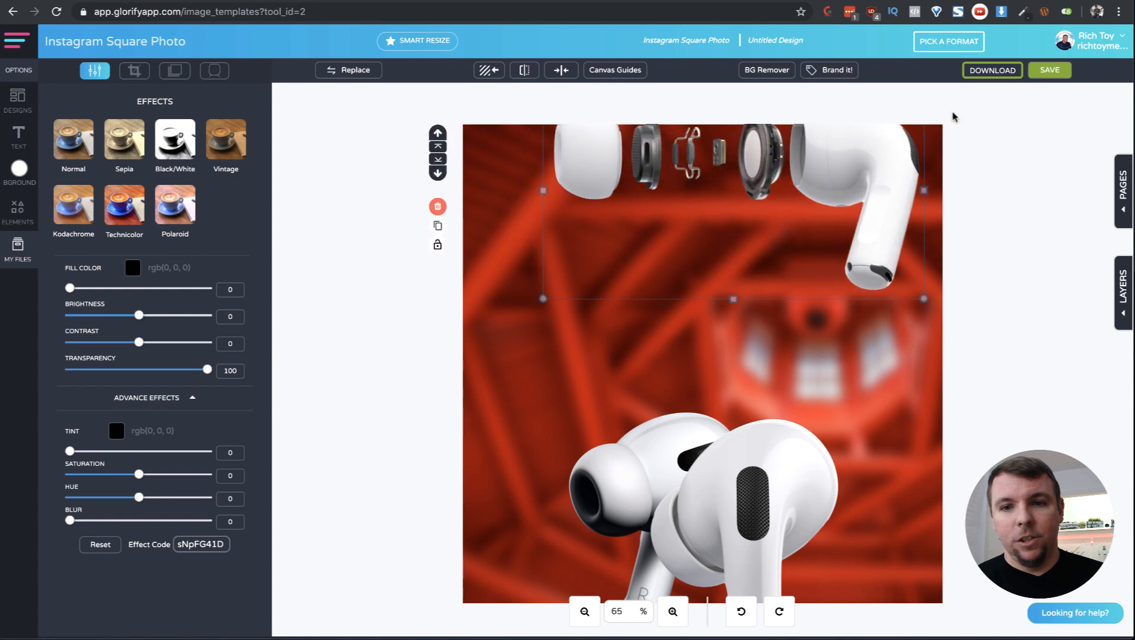
left_click_drag(872, 240, 874, 219)
left_click(933, 264)
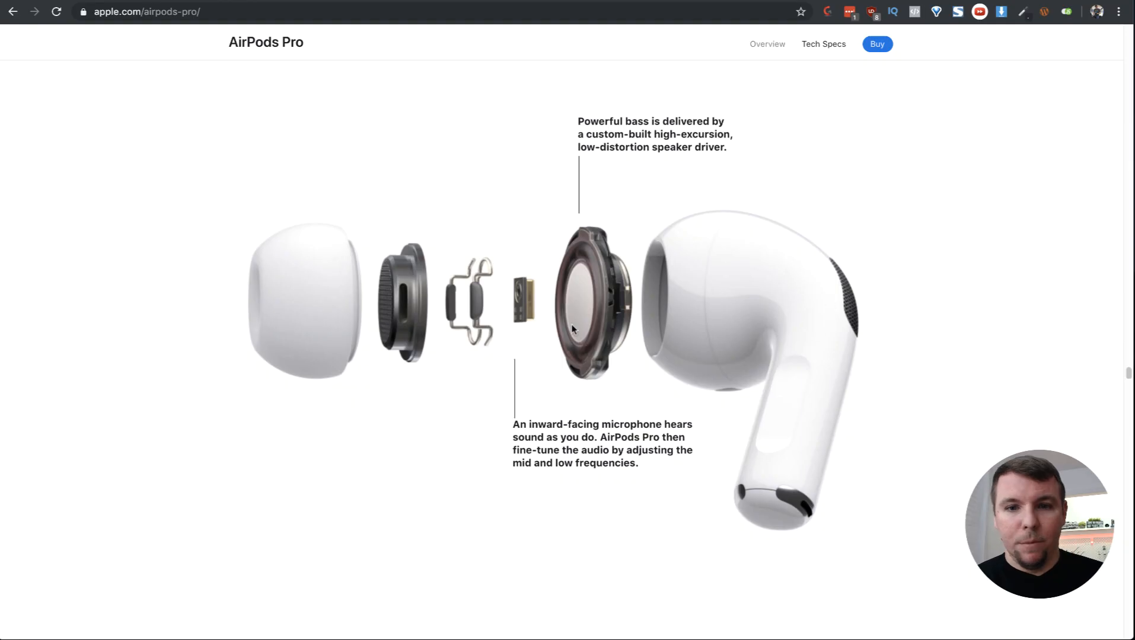
scroll(676, 338, "down", 10)
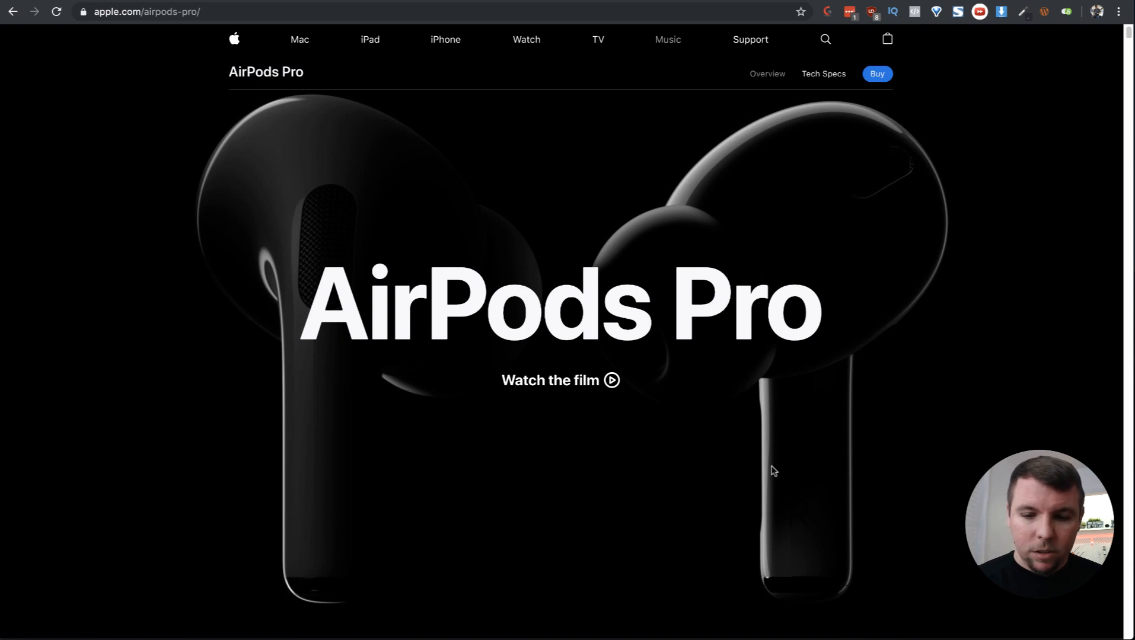
key("super+shift+5")
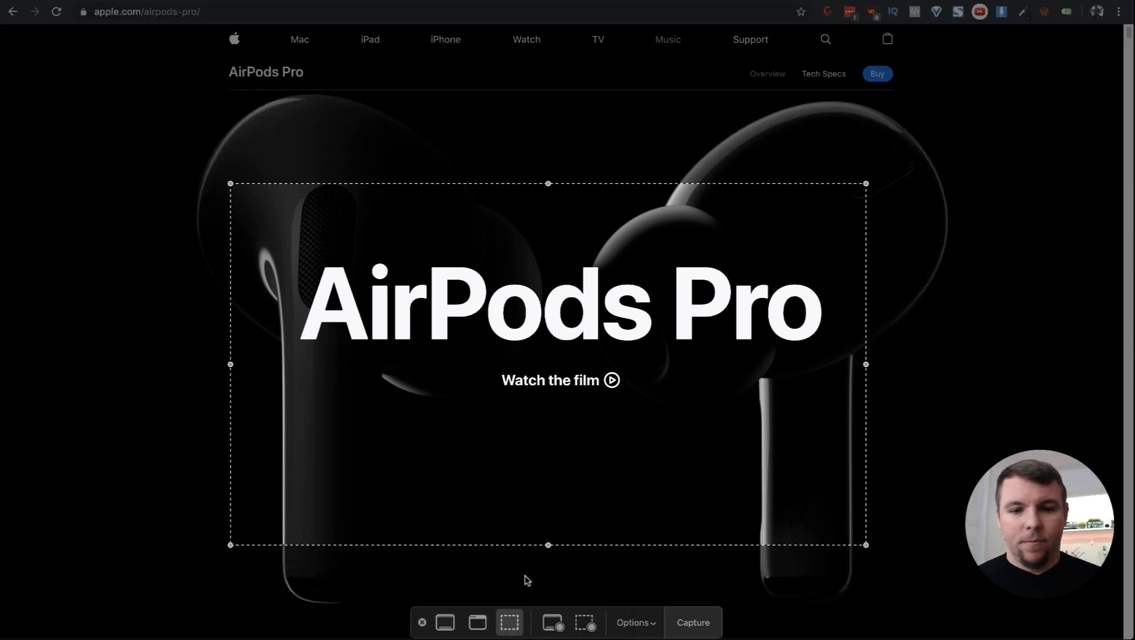
left_click_drag(547, 547, 547, 402)
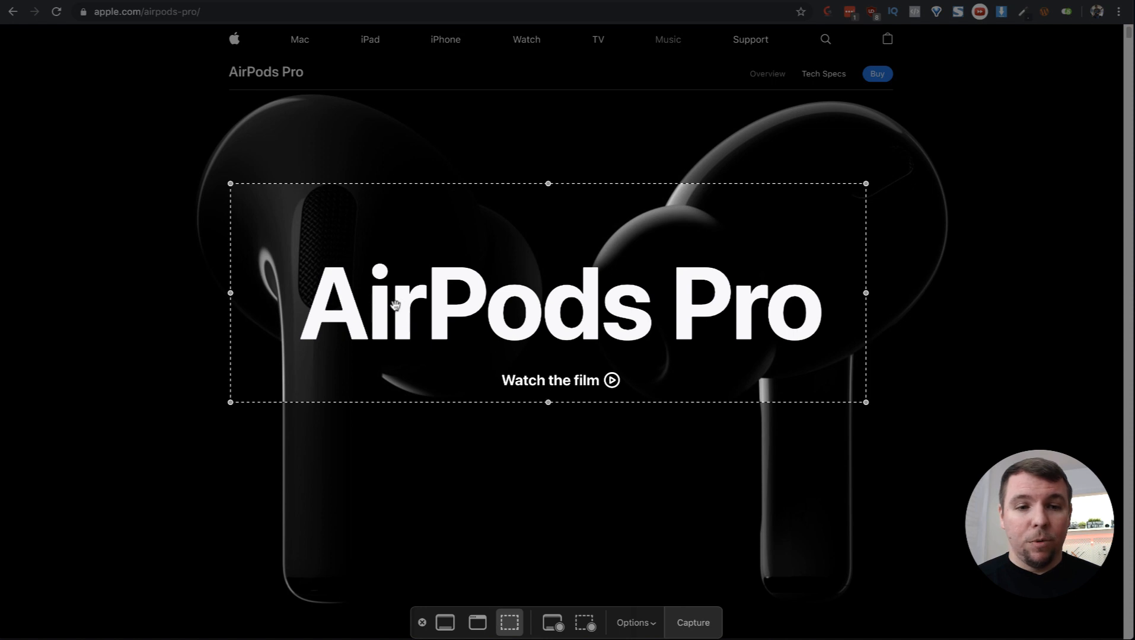
left_click_drag(230, 293, 288, 293)
left_click_drag(866, 293, 828, 293)
left_click_drag(557, 185, 557, 244)
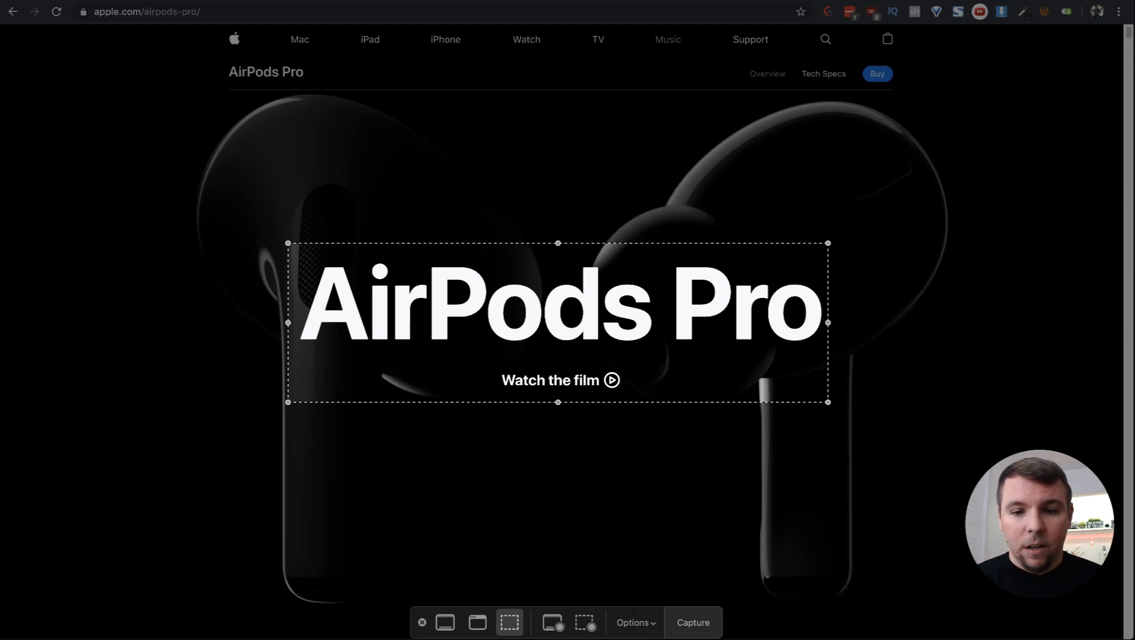
left_click(691, 622)
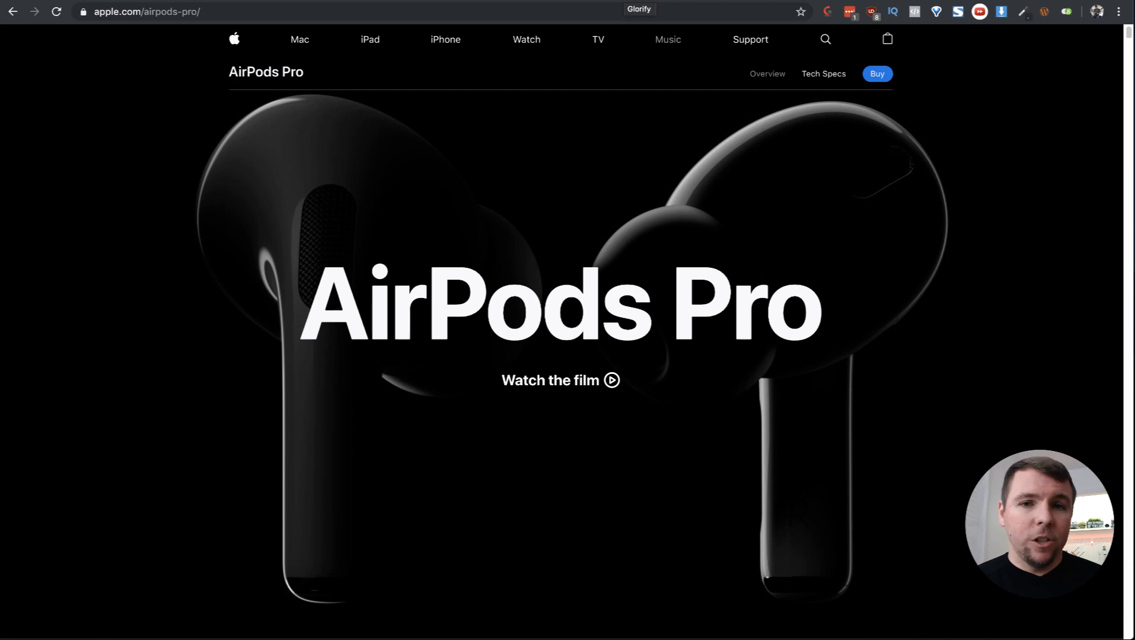
- Switch back to Glorify, upload the AirPods Pro title screenshot and open it in the background remover
left_click(670, 1)
left_click(364, 200)
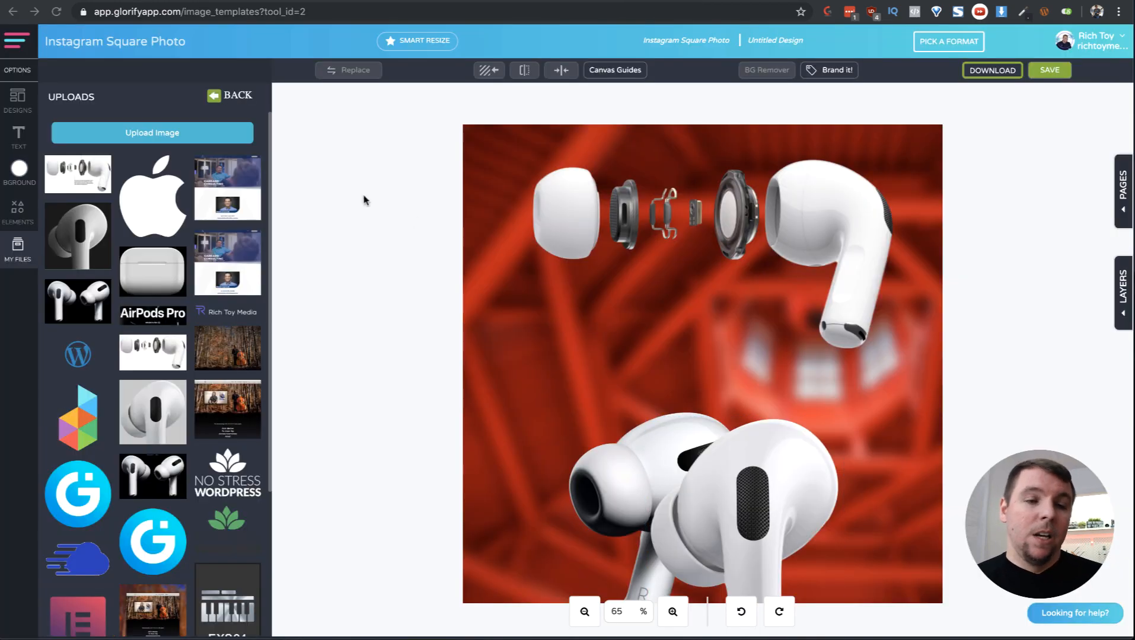
left_click(157, 134)
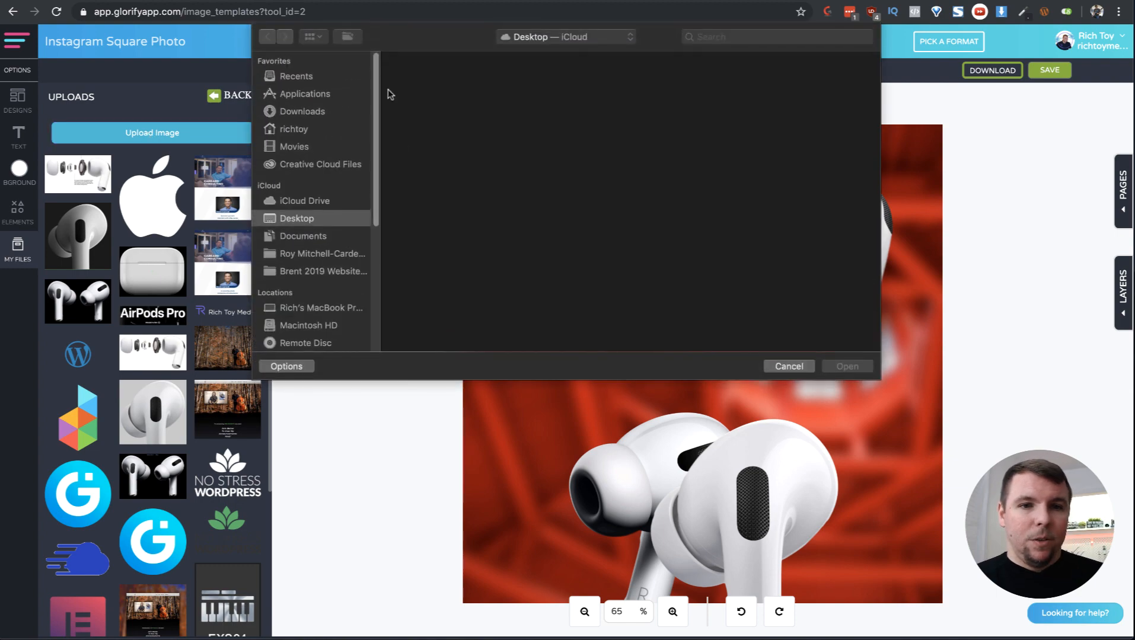
left_click(847, 367)
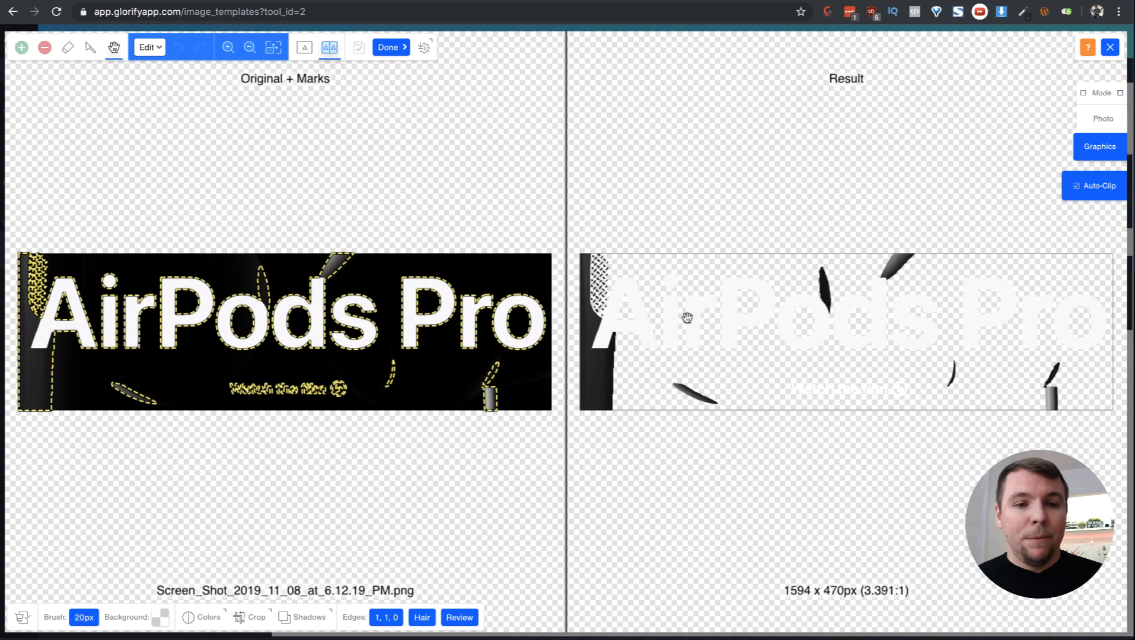
- Mark the leftover fragments around the AirPods Pro title for removal, keeping the lettering and film link, and accept the cutout
left_click(44, 47)
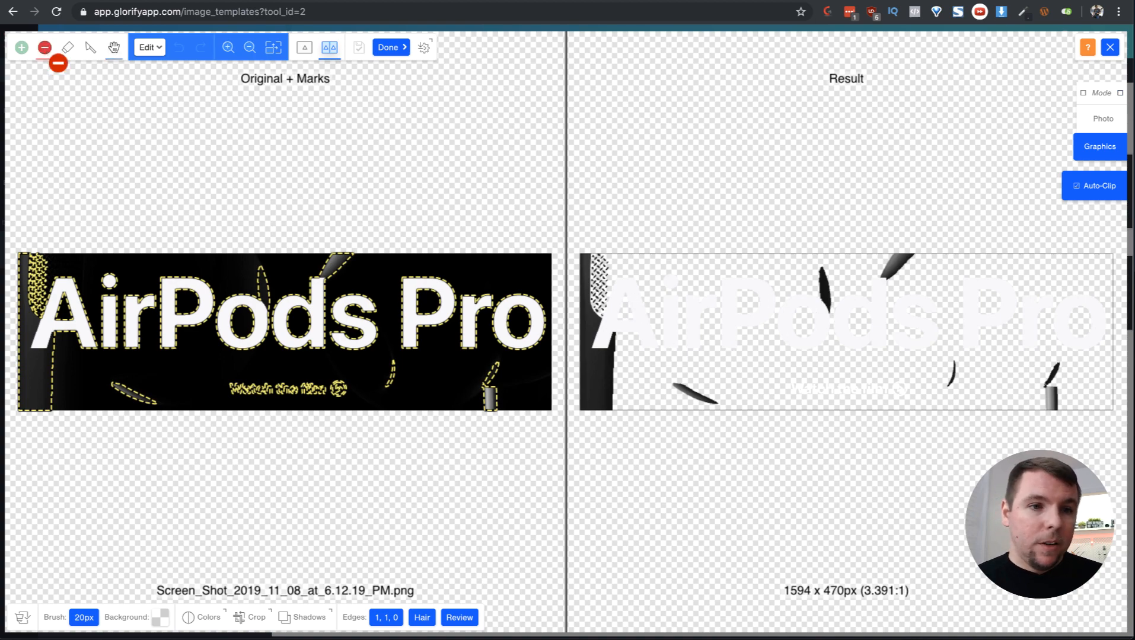
left_click(266, 281)
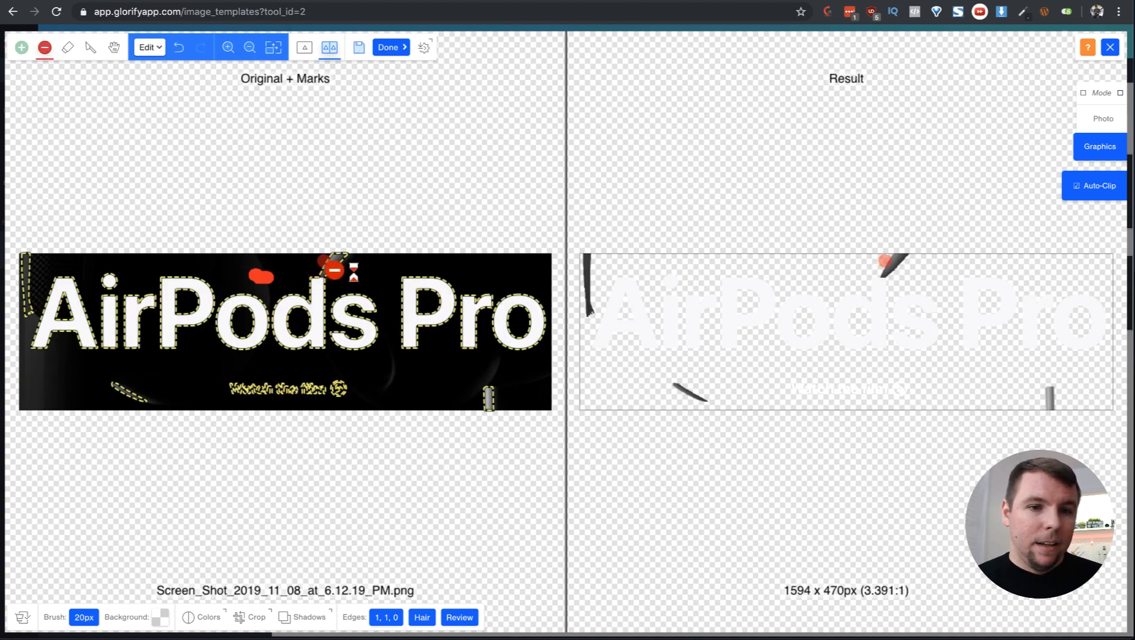
left_click_drag(320, 261, 351, 262)
left_click_drag(468, 392, 504, 397)
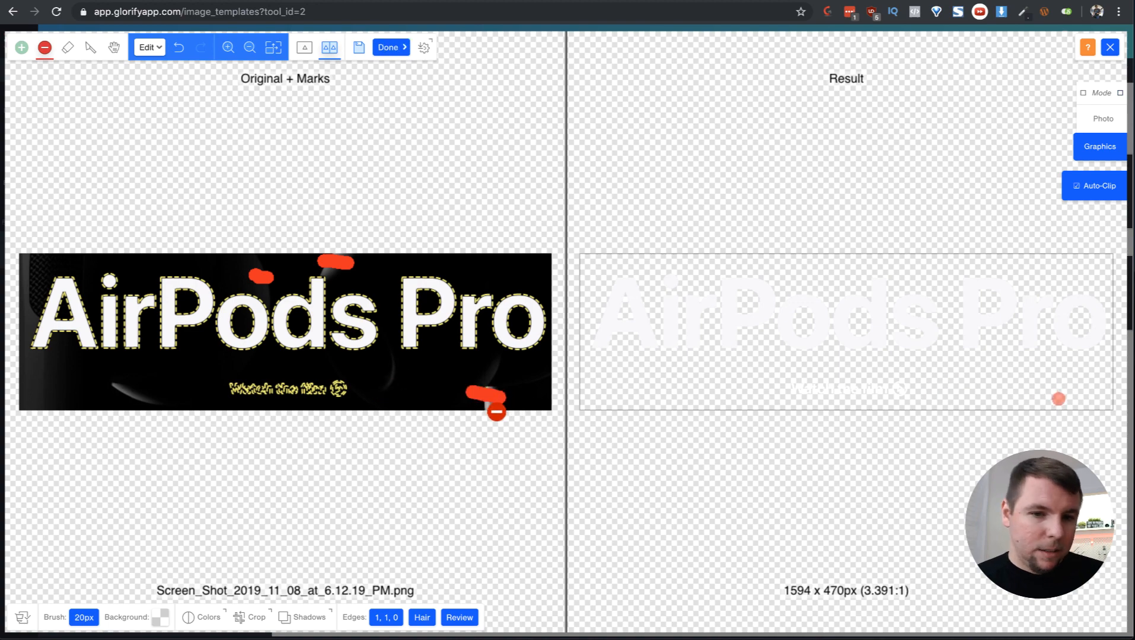
left_click(137, 394)
left_click_drag(137, 394, 116, 386)
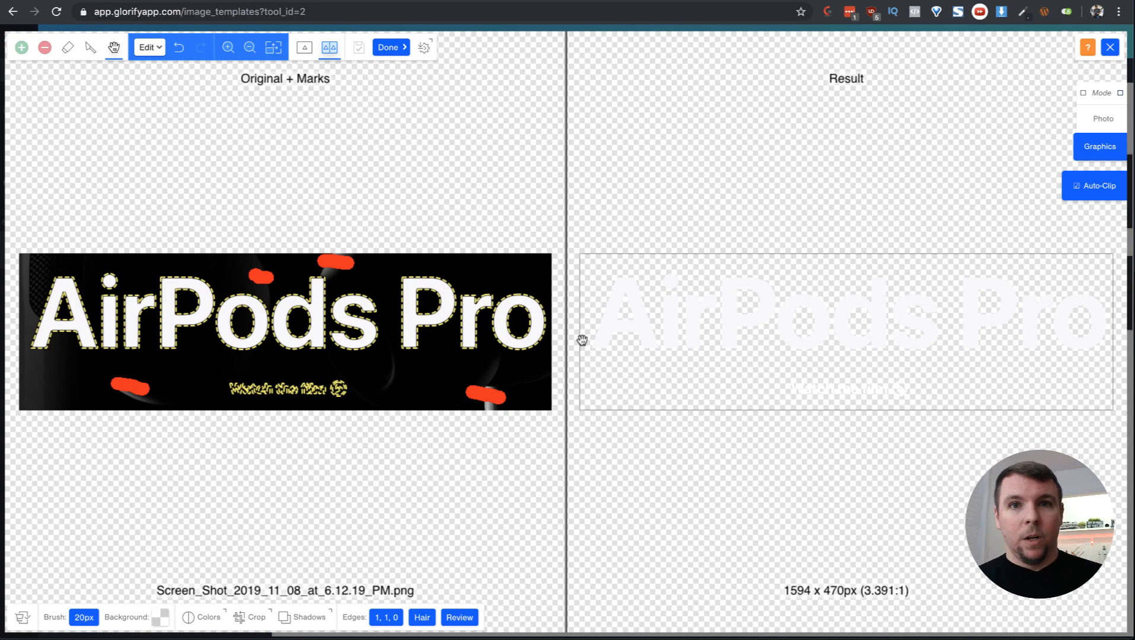
left_click(389, 47)
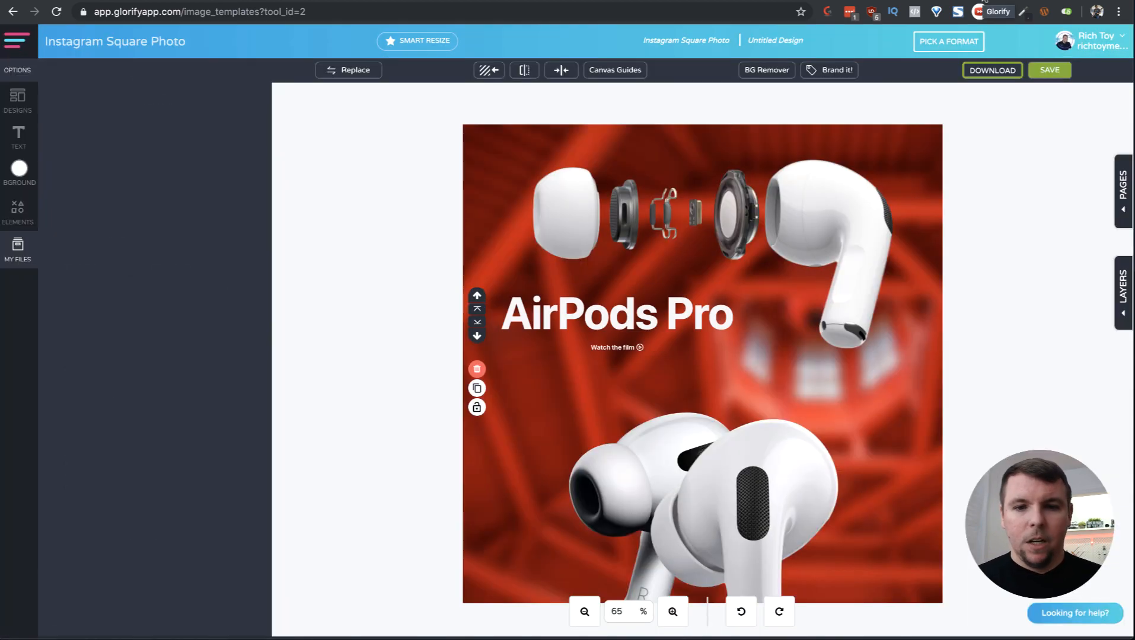
- Enlarge the AirPods Pro title and place it between the exploded view and the earbuds, clear of the earbud stem
left_click(669, 326)
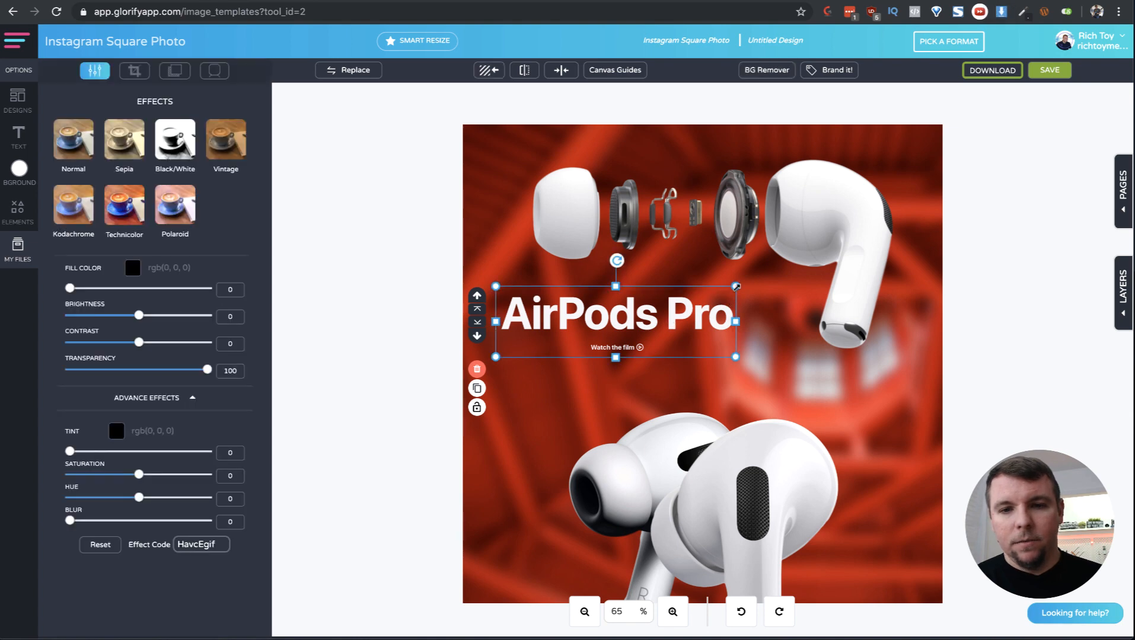
left_click_drag(737, 286, 812, 263)
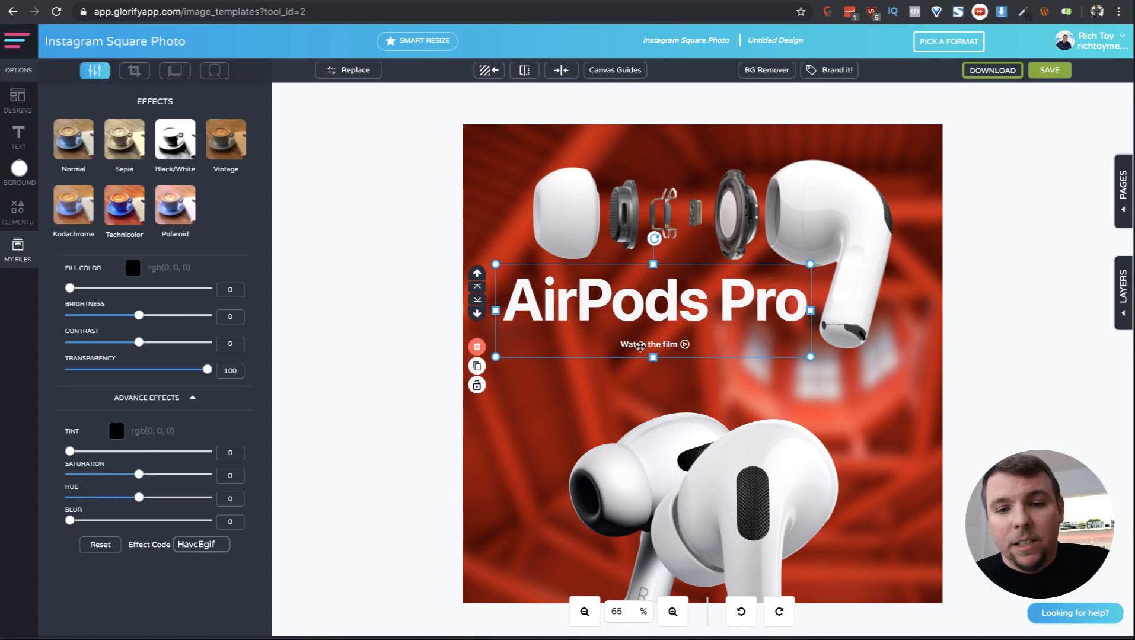
left_click_drag(686, 291, 691, 328)
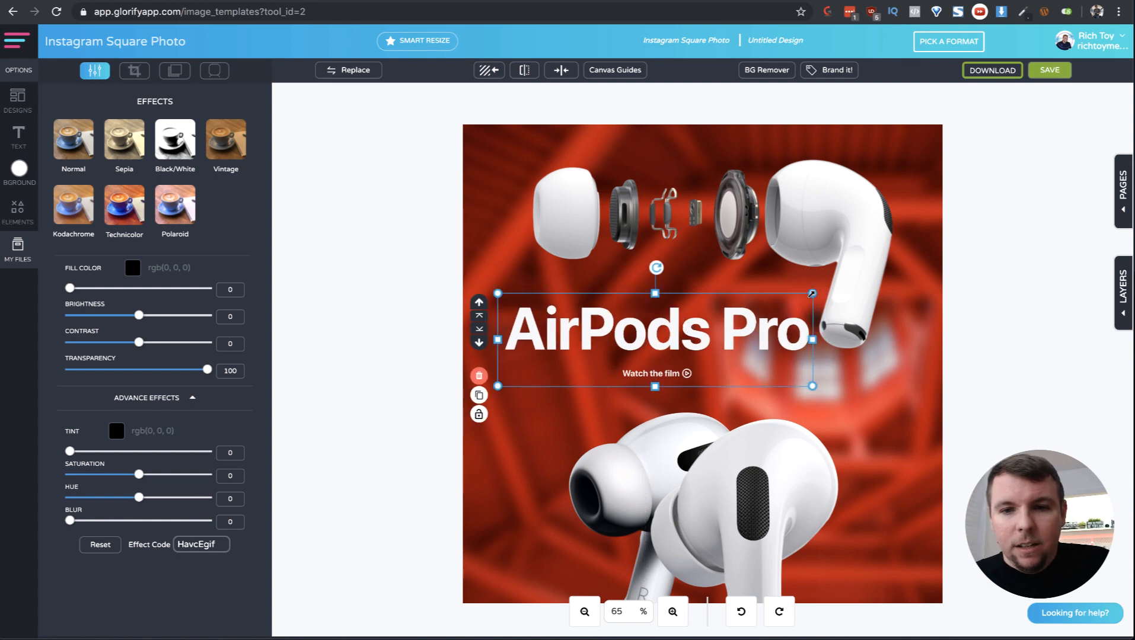
mouse_move(812, 293)
left_mouse_down()
mouse_move(749, 312)
mouse_move(793, 299)
left_mouse_up()
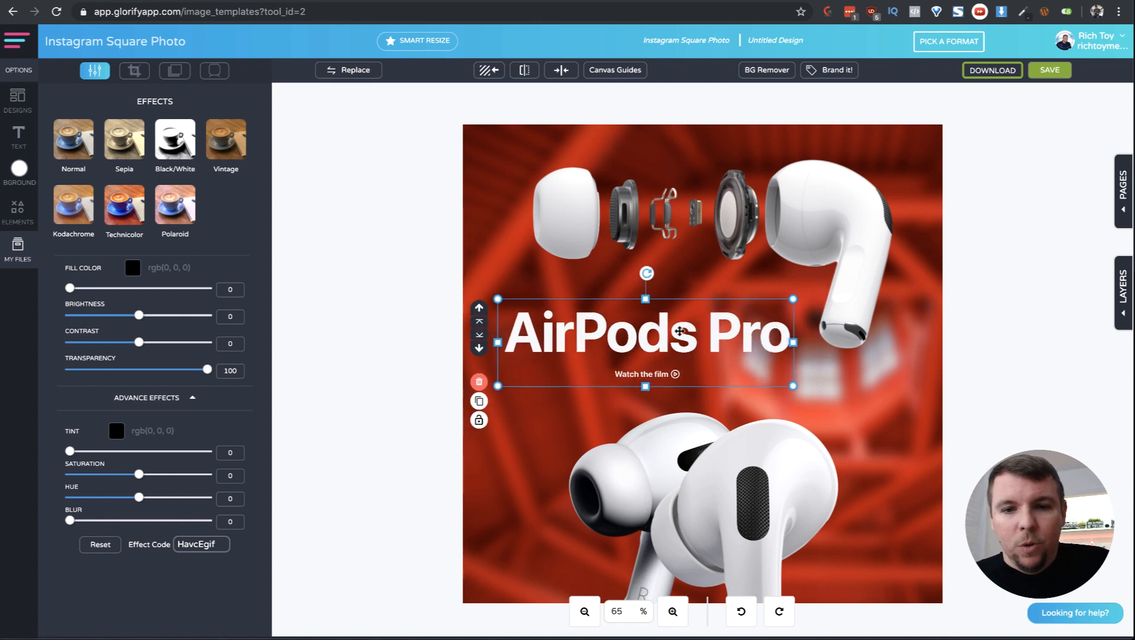
mouse_move(679, 331)
left_mouse_down()
mouse_move(694, 323)
mouse_move(679, 330)
left_mouse_up()
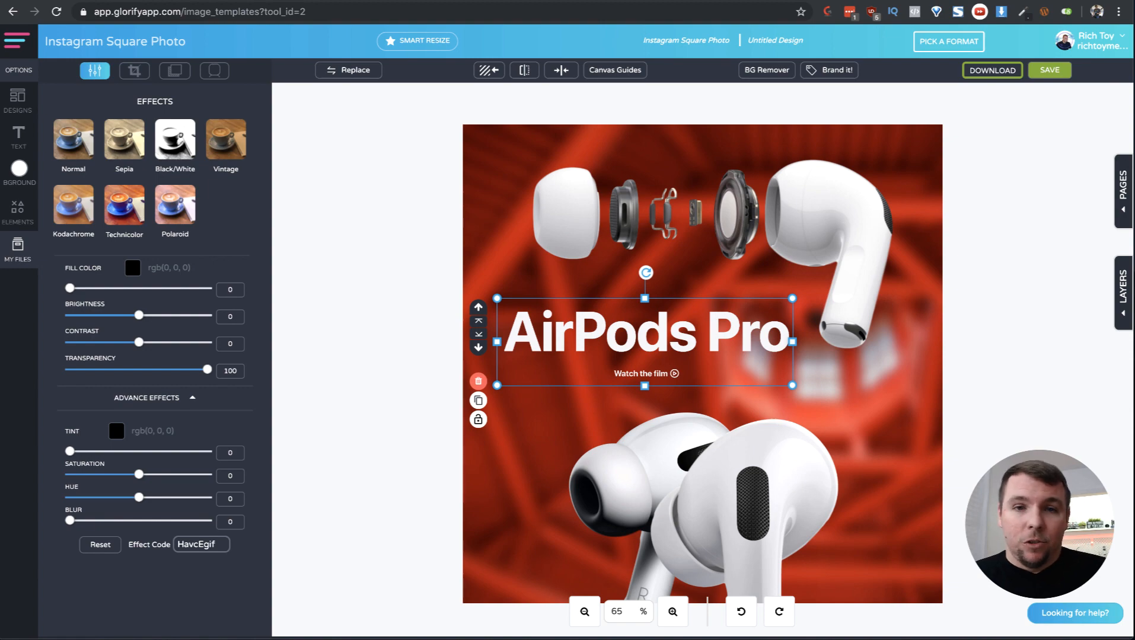
- Search Google Images in a new tab for "product red iphone 11"
left_click(1106, 1)
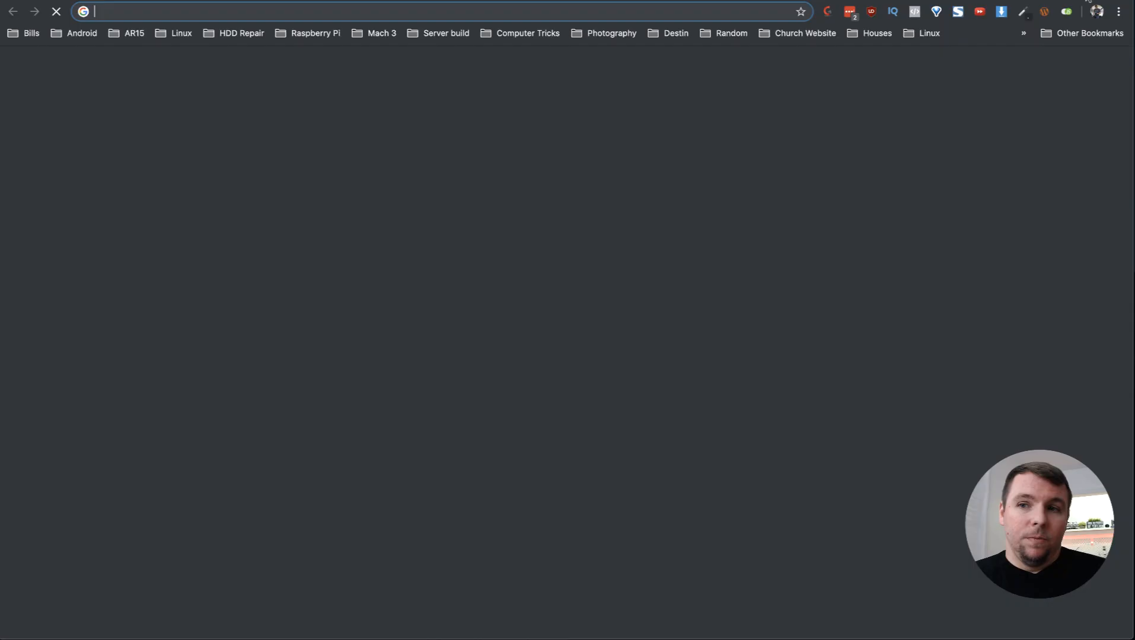
left_click(553, 262)
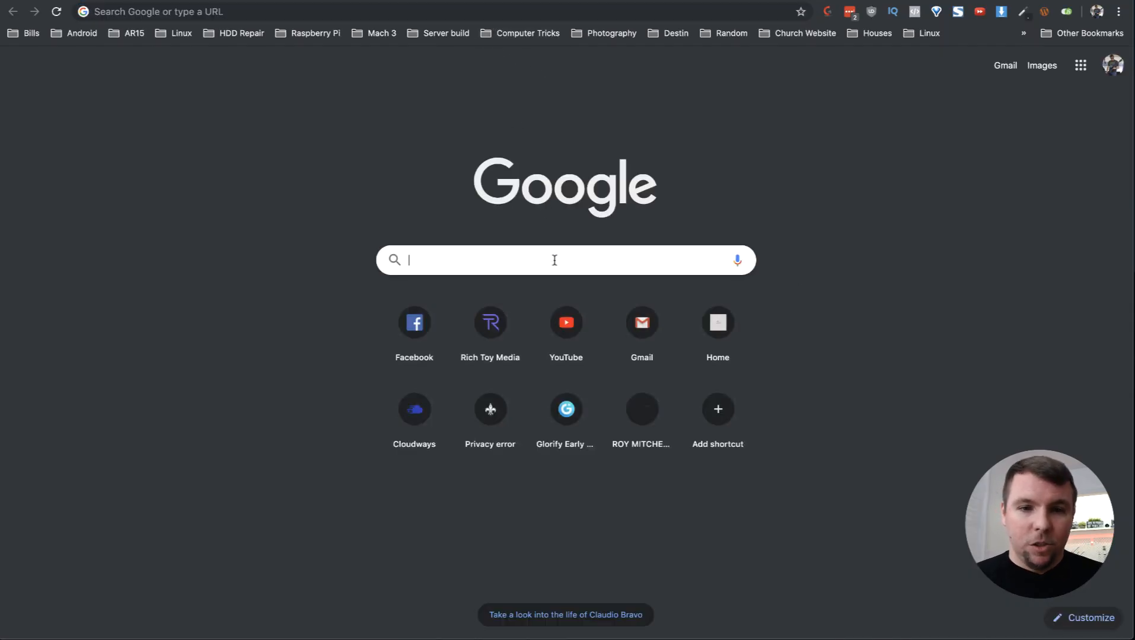
type("pro")
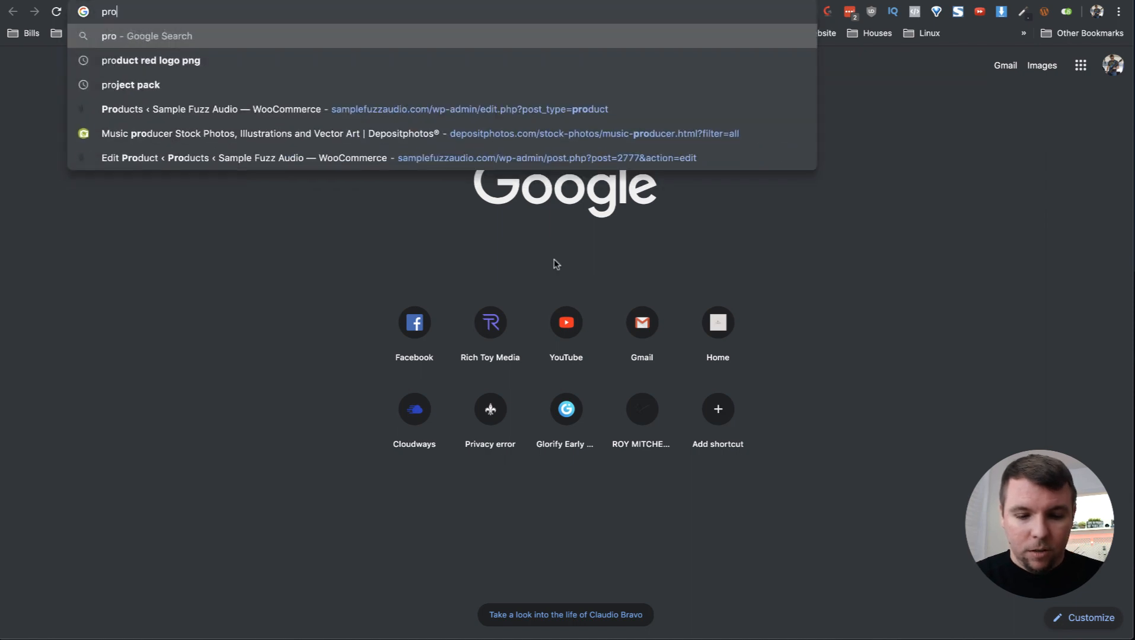
type("duct ")
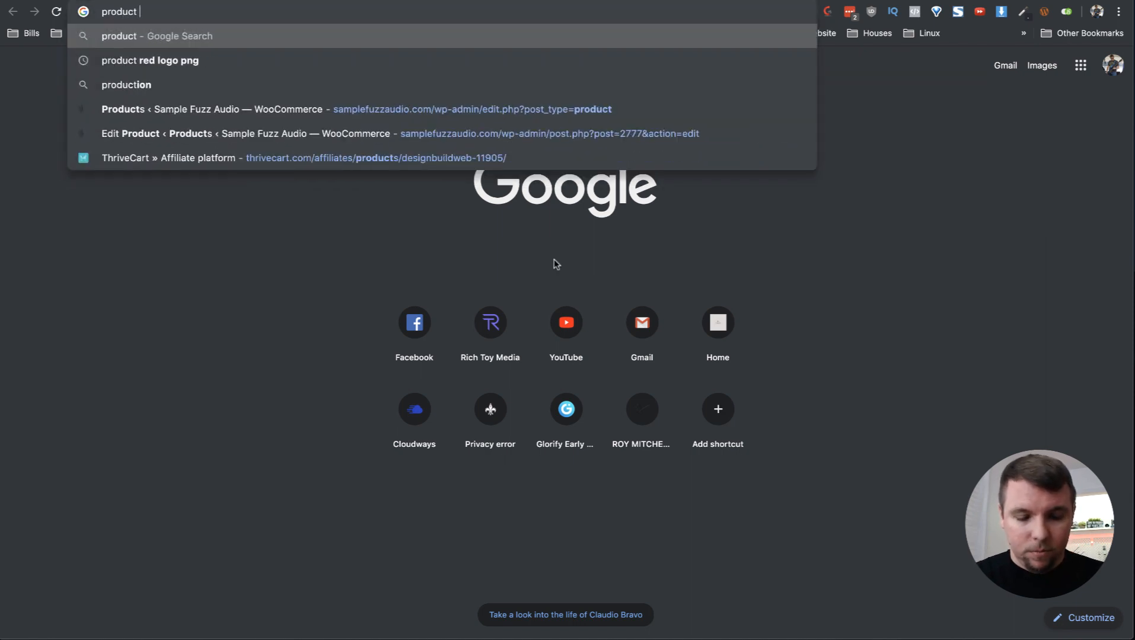
type("red iph")
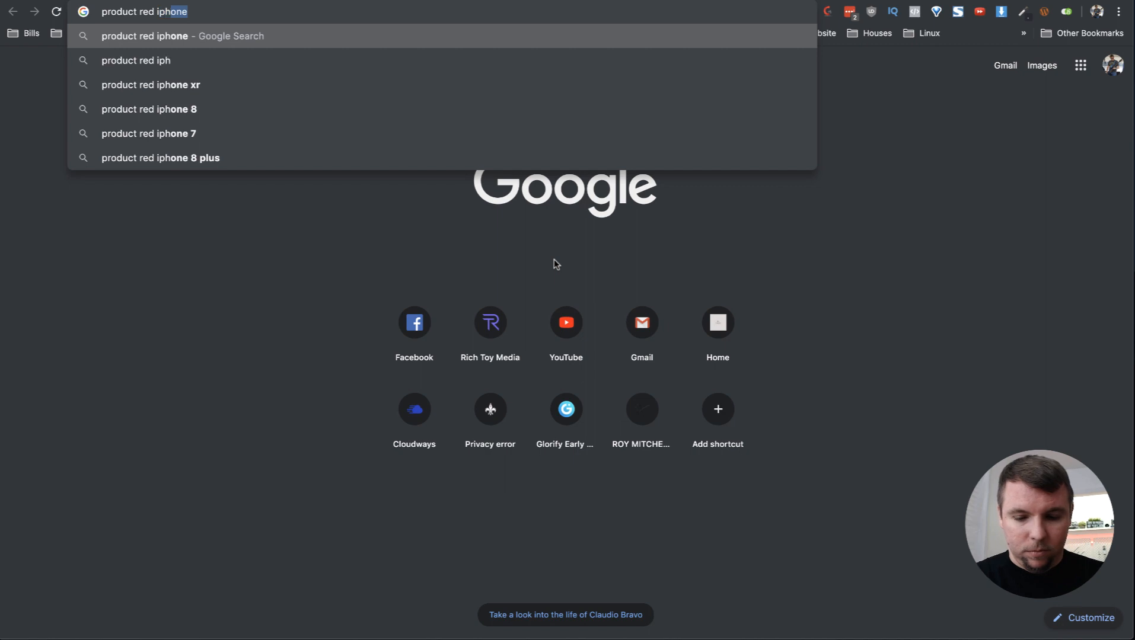
type("one 11")
key("Return")
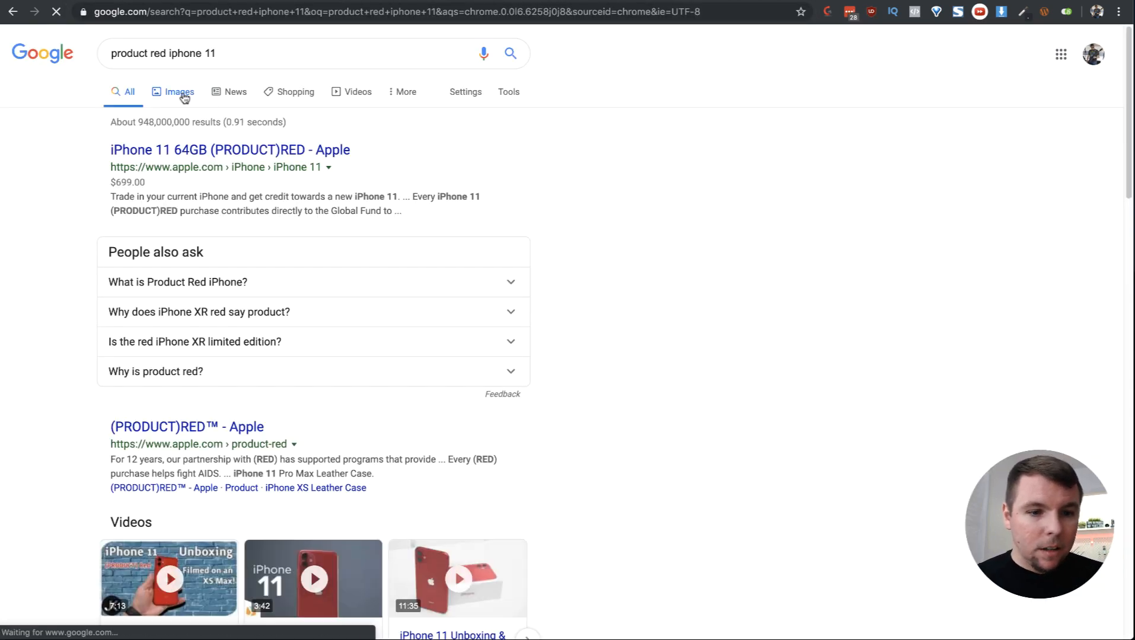
left_click(183, 95)
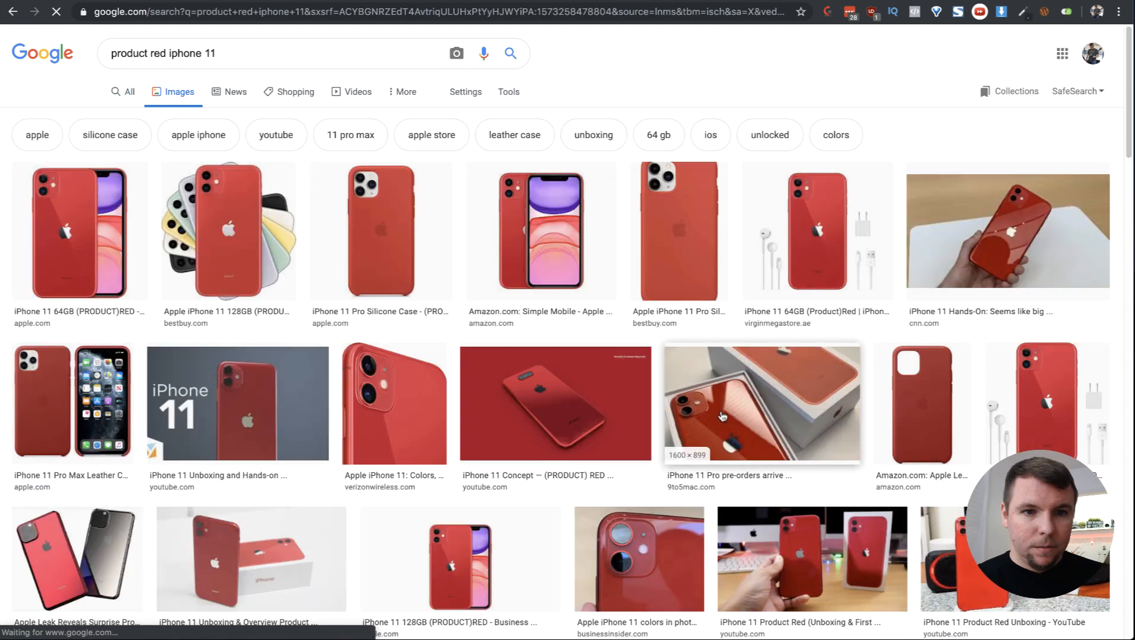
- Open Apple's red iPhone 11 64GB (PRODUCT)RED image full size in its own tab and try to save it
left_click(89, 219)
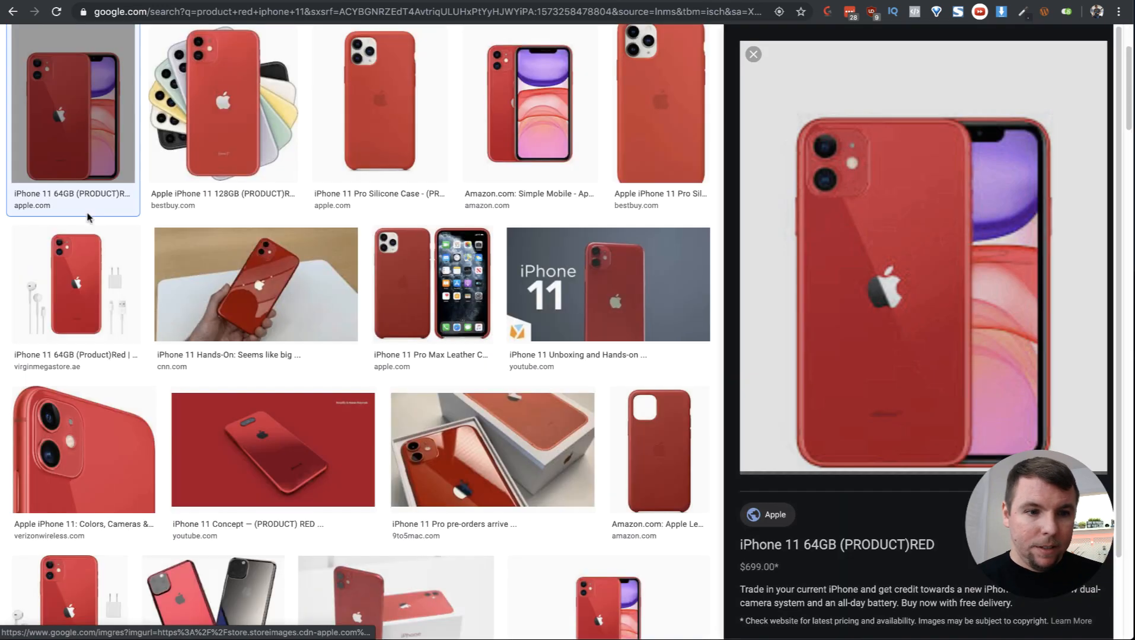
right_click(914, 254)
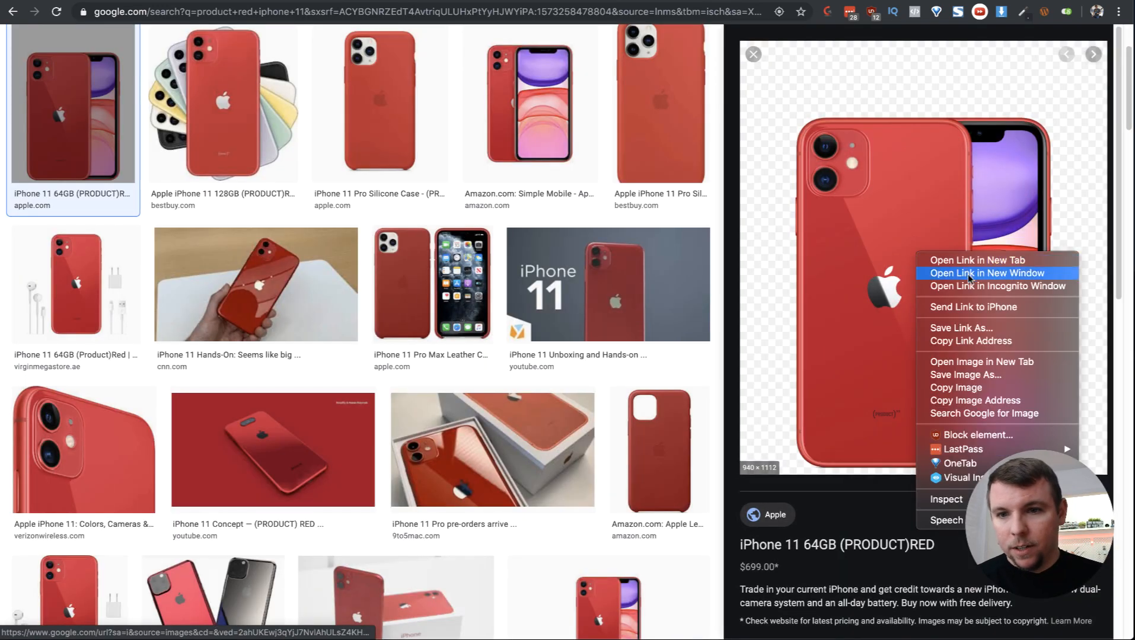
left_click(991, 363)
key("ctrl+Tab")
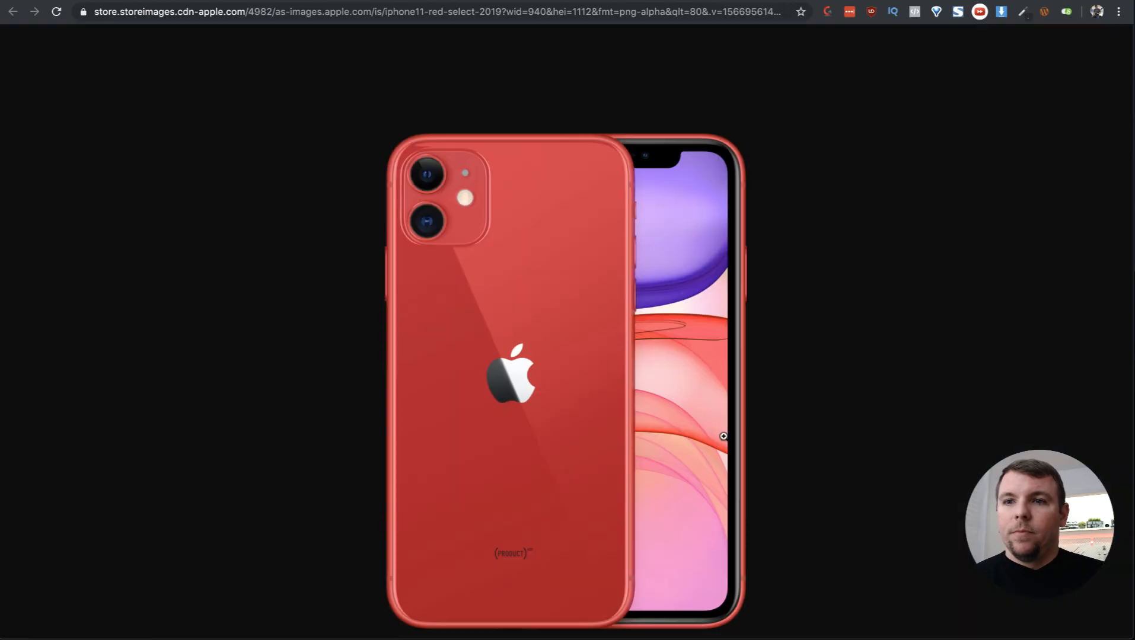
right_click(549, 327)
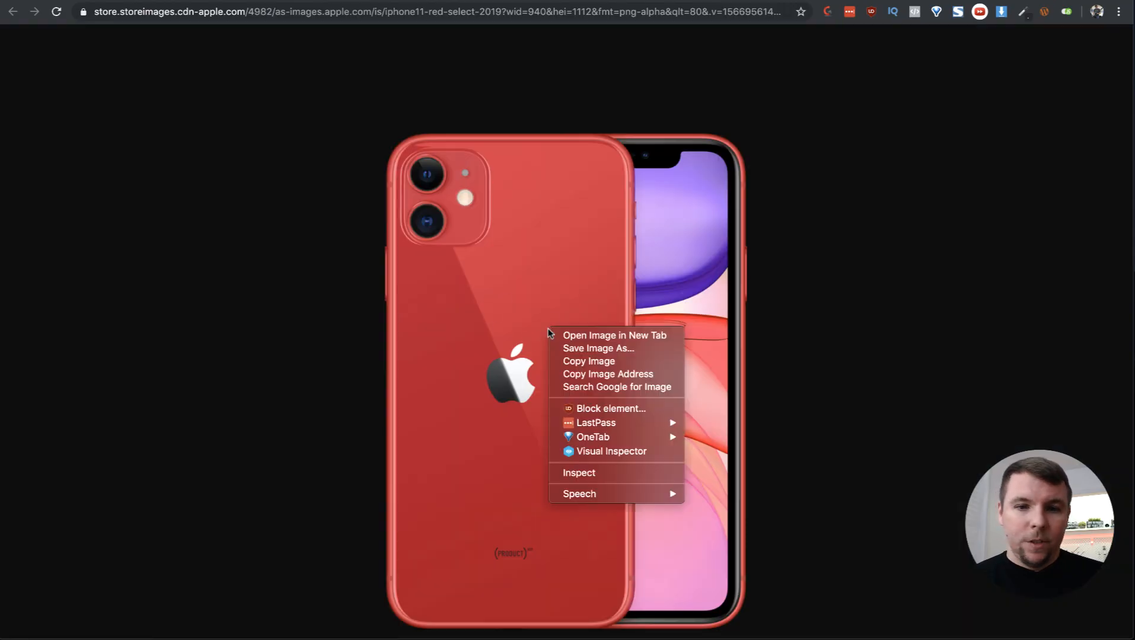
left_click(605, 349)
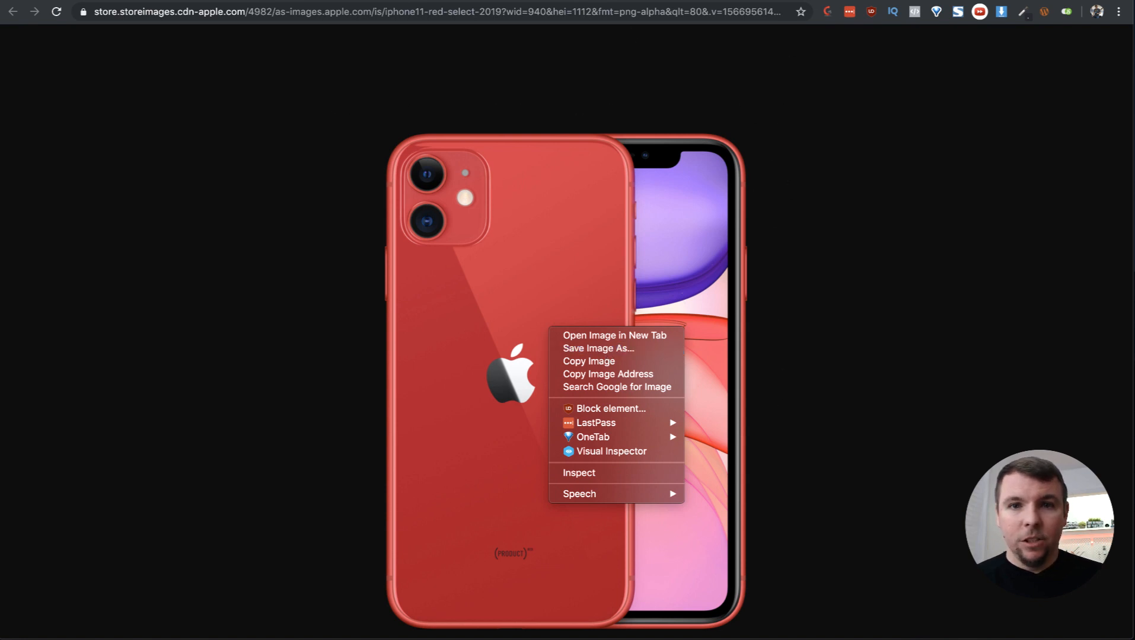
key("Escape")
- Switch back to Glorify and place the uploaded red iPhone 11 image in the middle of the canvas
key("ctrl+Tab")
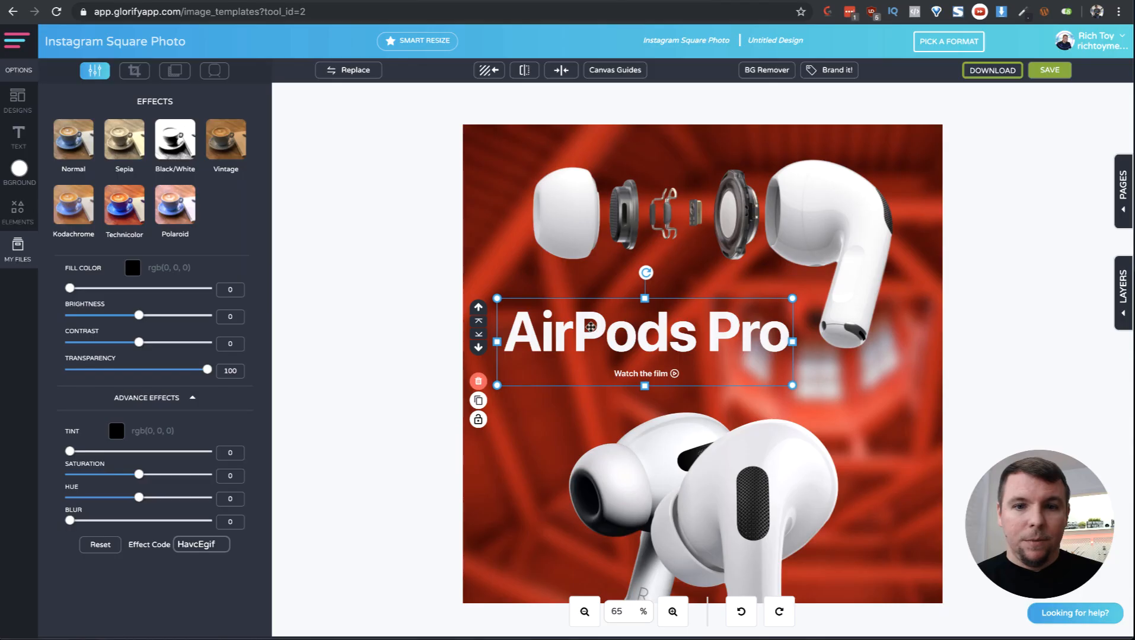
left_click(23, 254)
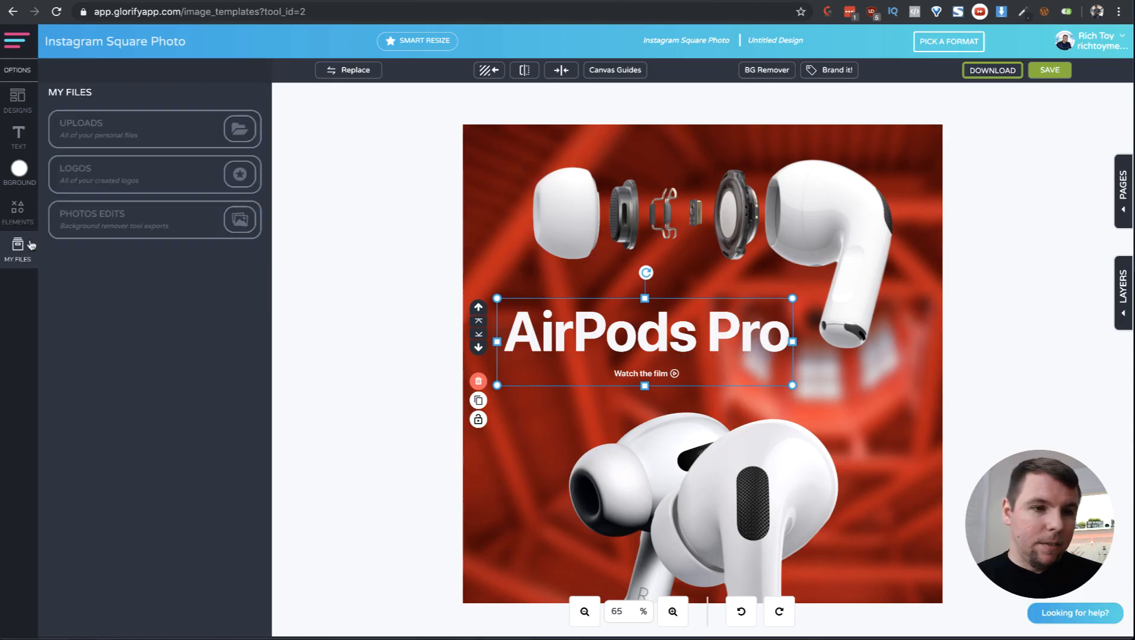
left_click(133, 128)
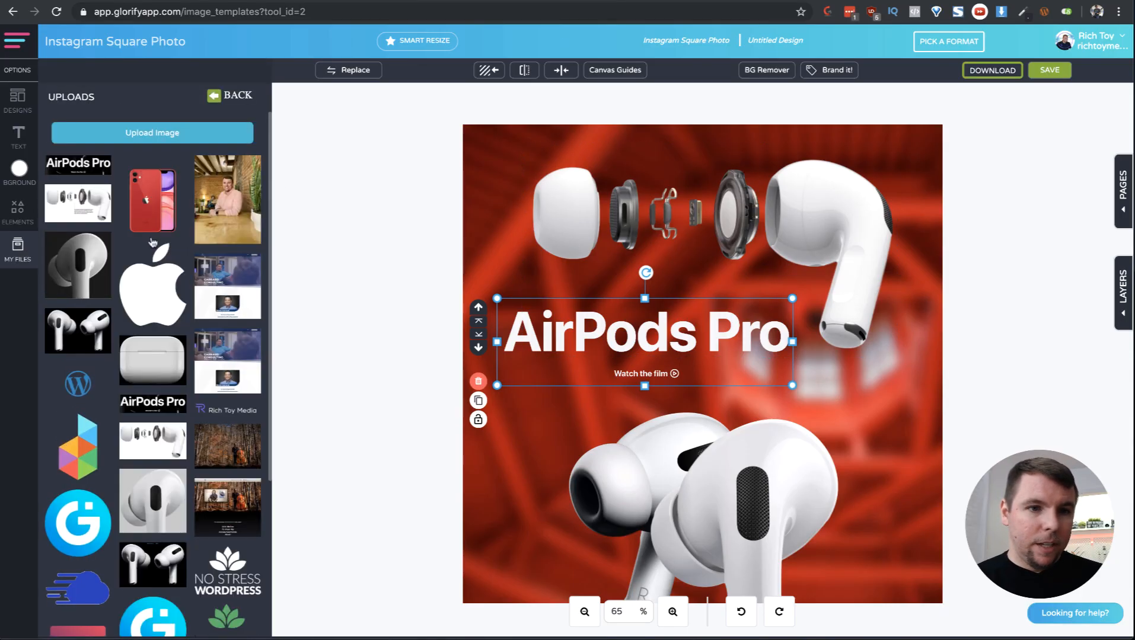
left_click(152, 206)
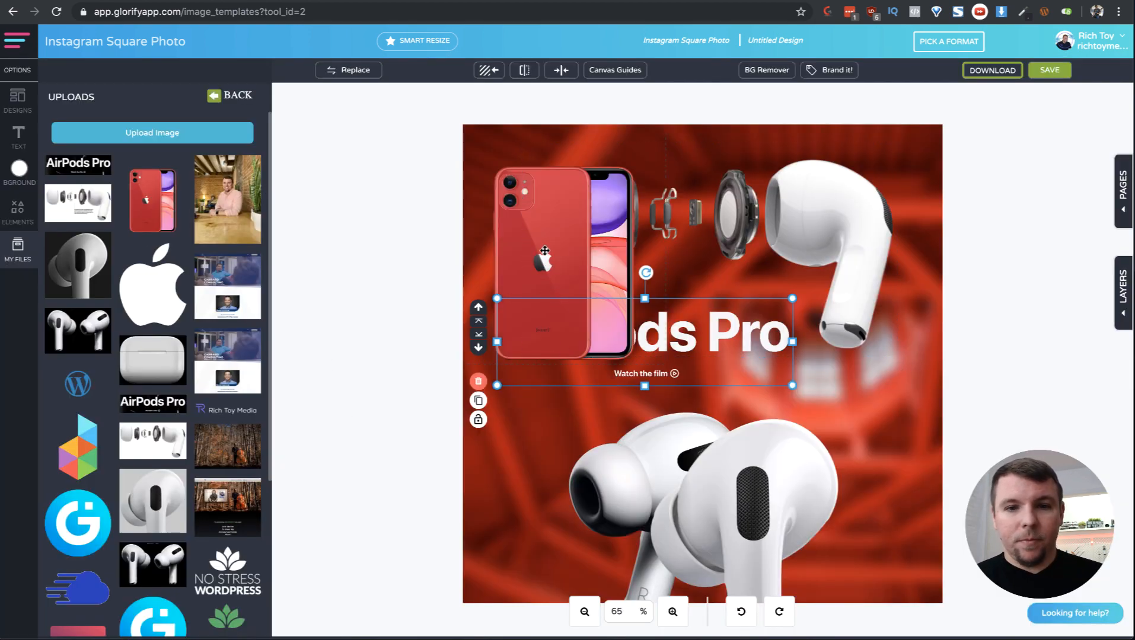
left_click_drag(567, 262, 686, 327)
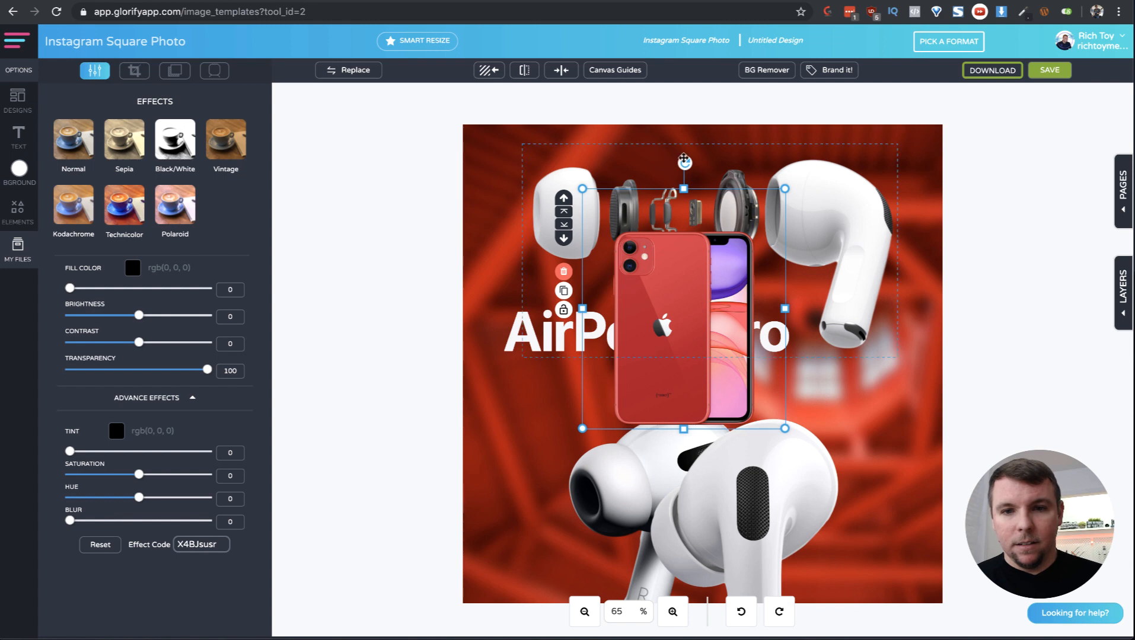
- Tilt the iPhone image clockwise and enlarge it diagonally across the canvas, running past the canvas edges
left_click_drag(685, 163, 748, 178)
left_click_drag(829, 244, 1033, 144)
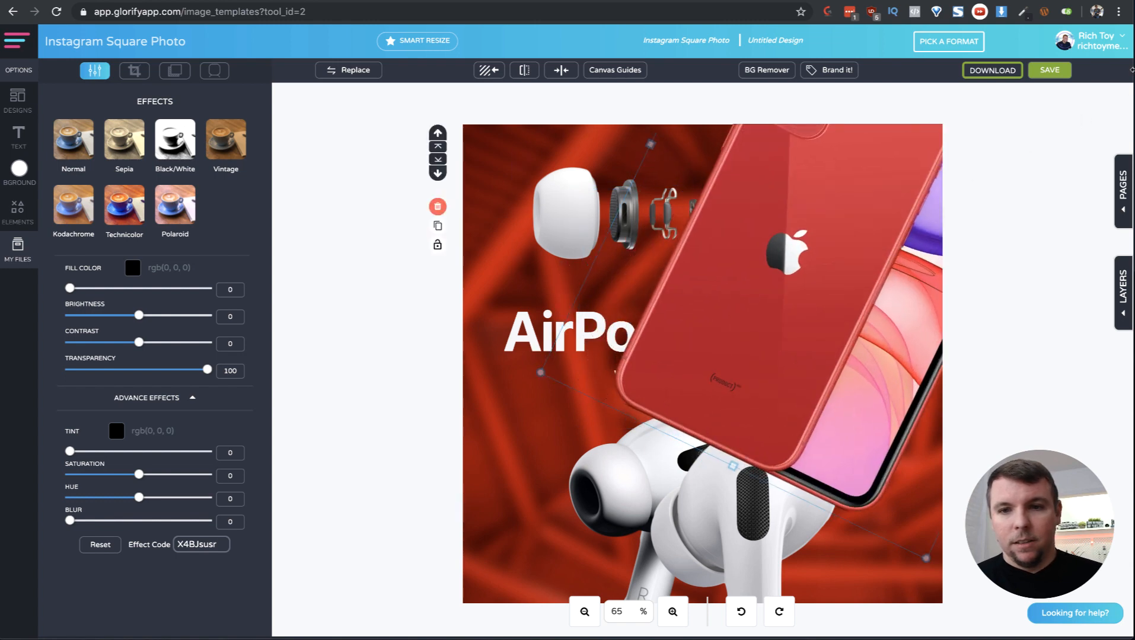
left_click_drag(539, 373, 327, 453)
left_click_drag(775, 305, 740, 331)
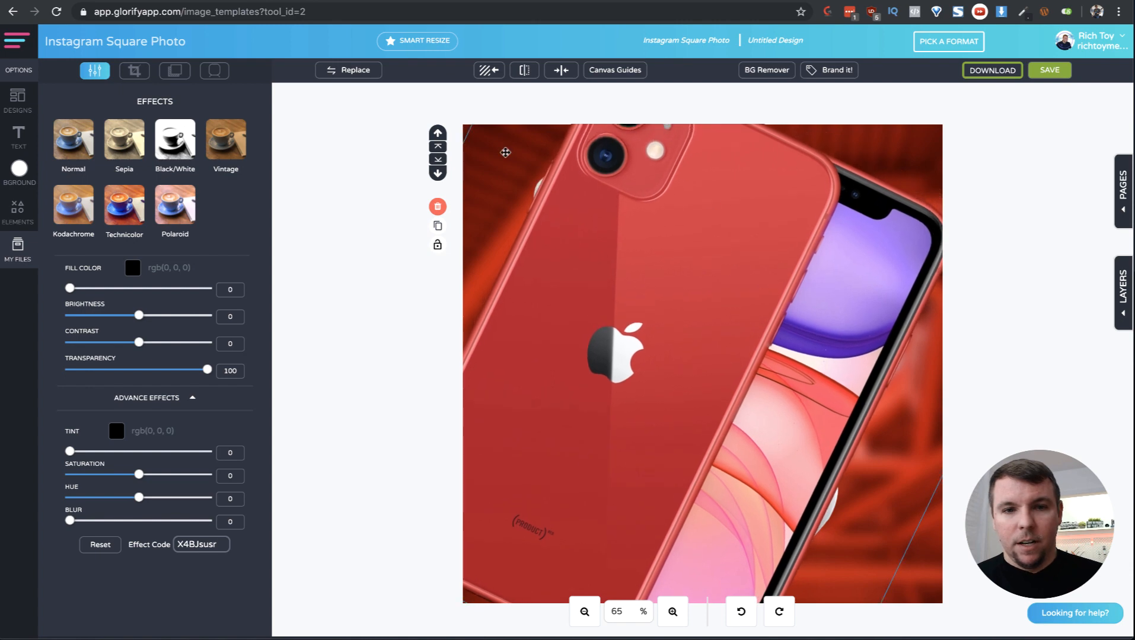
- Send the iPhone behind the earbuds and title, shift it slightly down, and set its blur to 0.1 and saturation to 0.34490
left_click(438, 161)
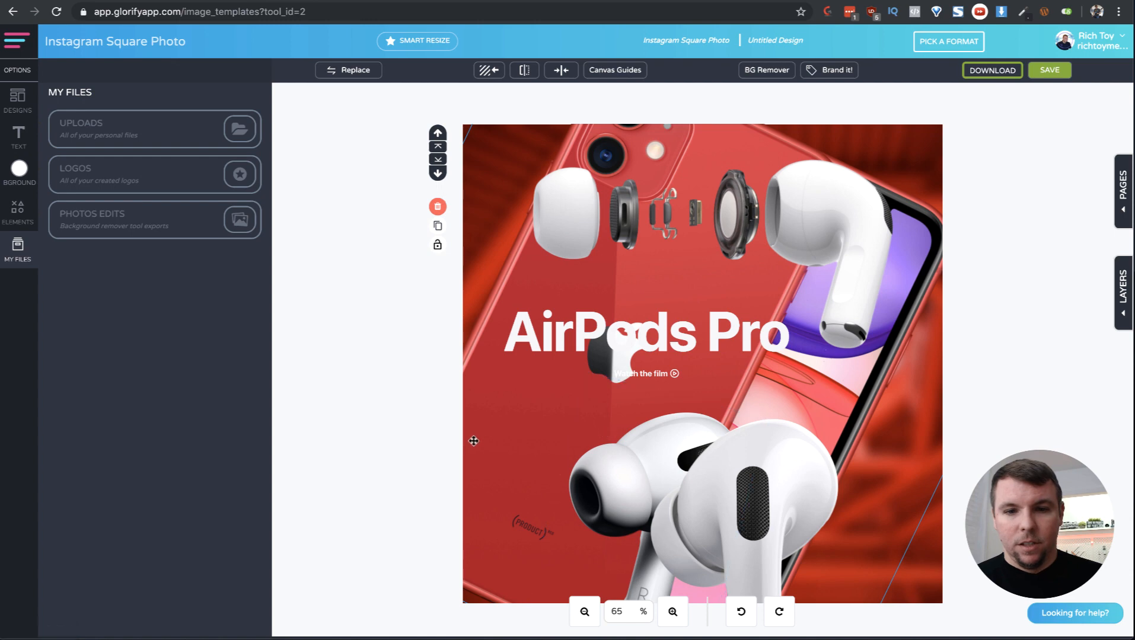
mouse_move(483, 450)
left_mouse_down()
mouse_move(498, 446)
mouse_move(489, 472)
left_mouse_up()
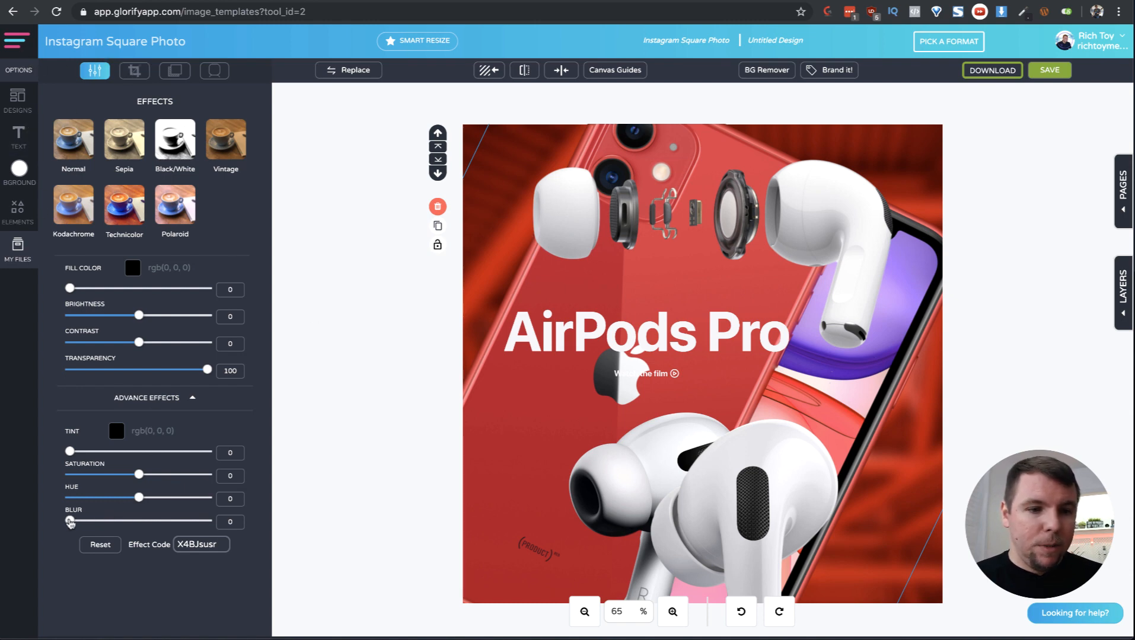
mouse_move(70, 522)
left_mouse_down()
mouse_move(96, 528)
mouse_move(77, 528)
left_mouse_up()
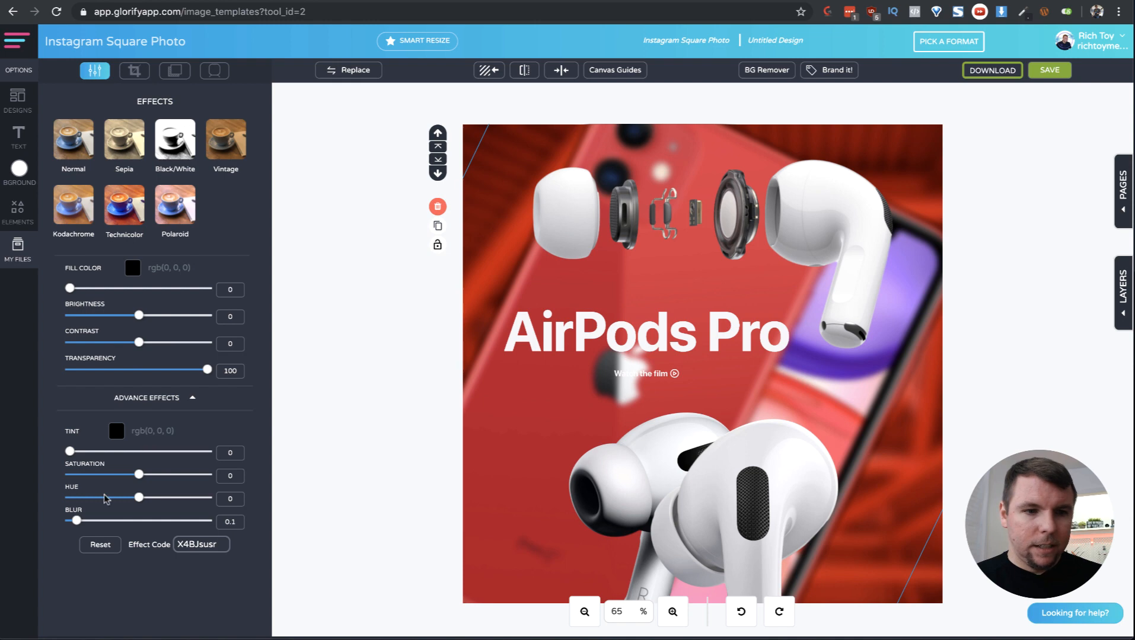
left_click_drag(141, 476, 163, 483)
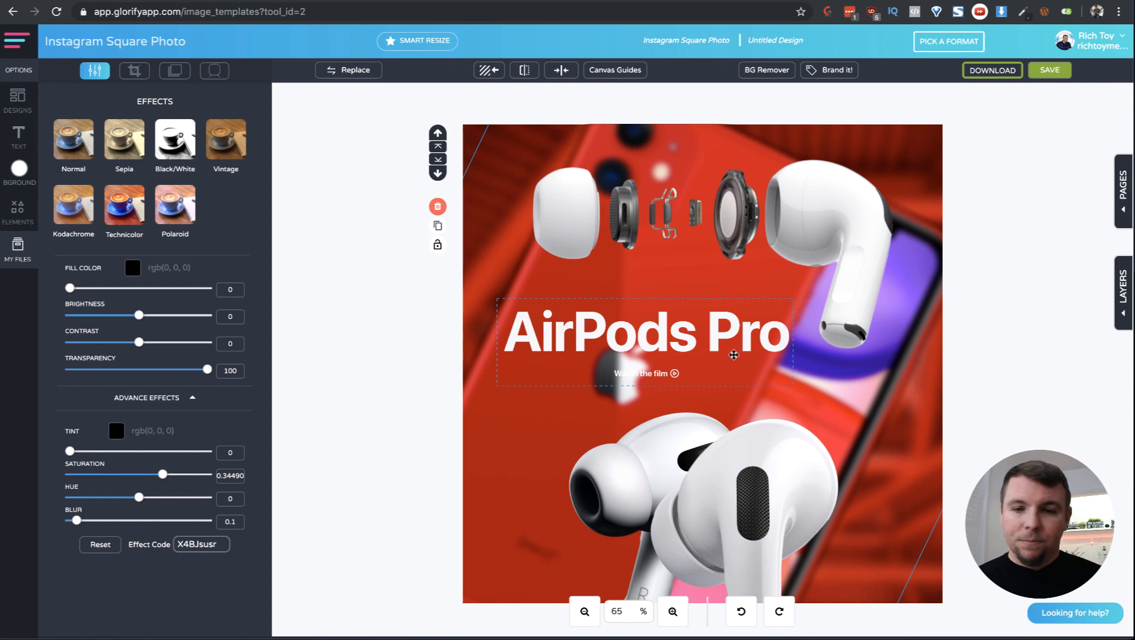
- Move the AirPods Pro title straight up, close below the exploded view, so the film link clears the Apple logo
left_click_drag(735, 344, 735, 302)
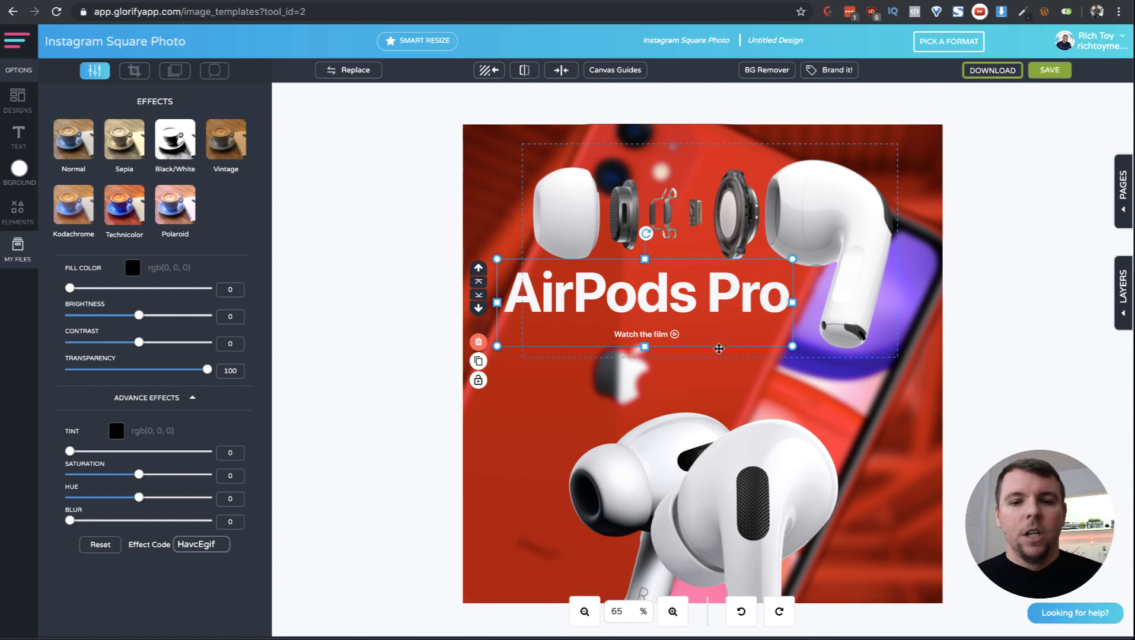
left_click(513, 503)
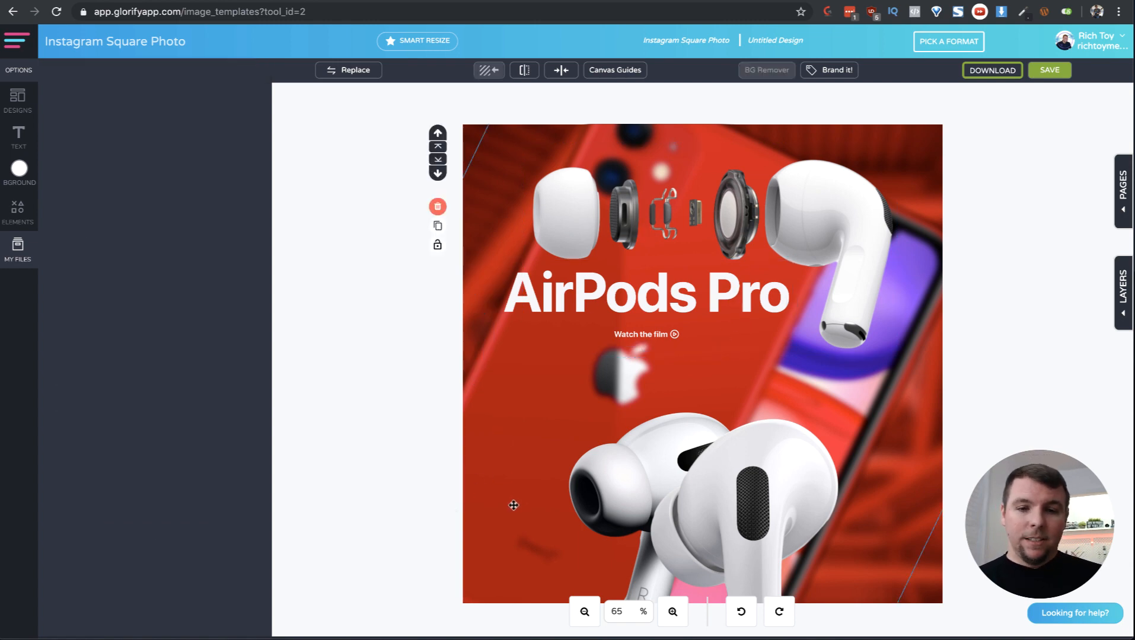
- Delete the blurred iPhone image, leaving the earbuds, exploded view and title over the red background
key("Delete")
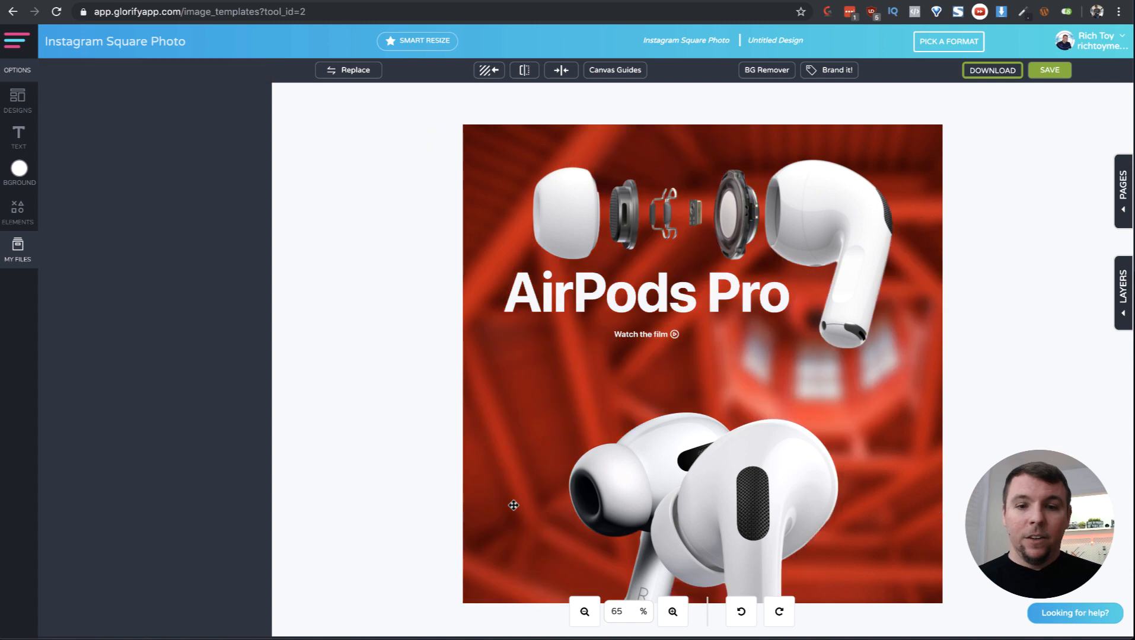
left_click(553, 367)
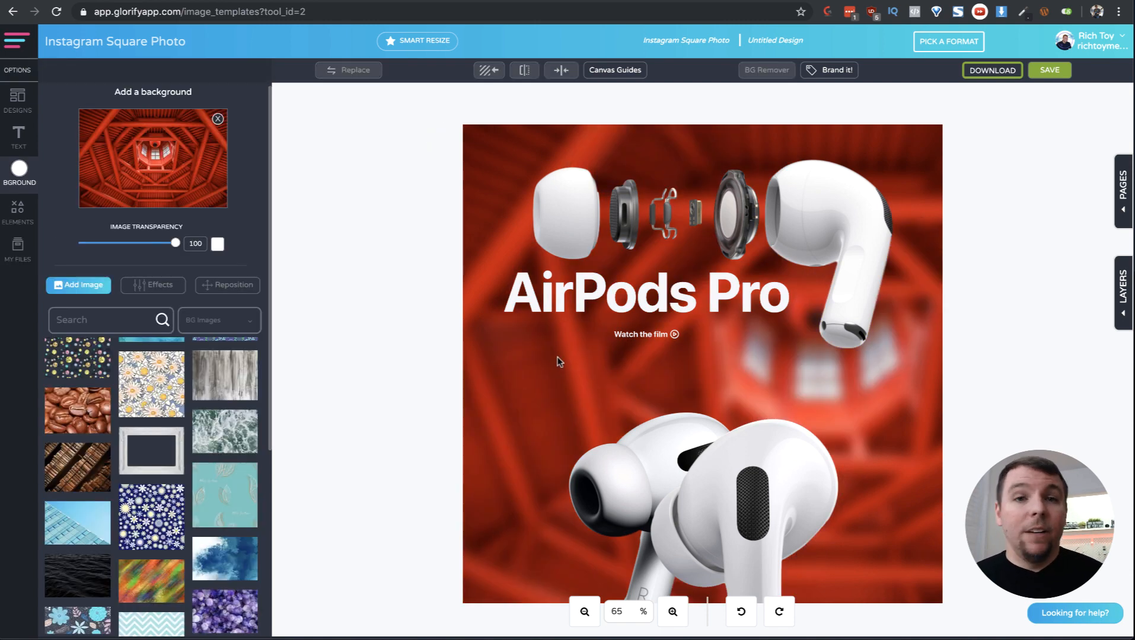
left_click(592, 389)
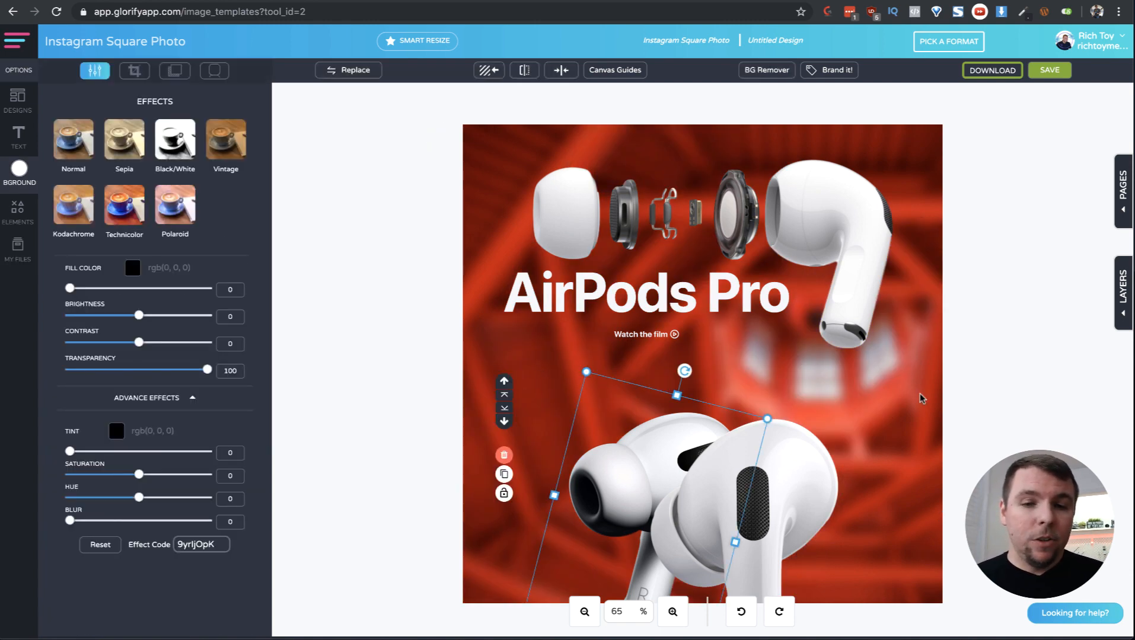
- Increase the blur of the red background image to 0.4
left_click(909, 425)
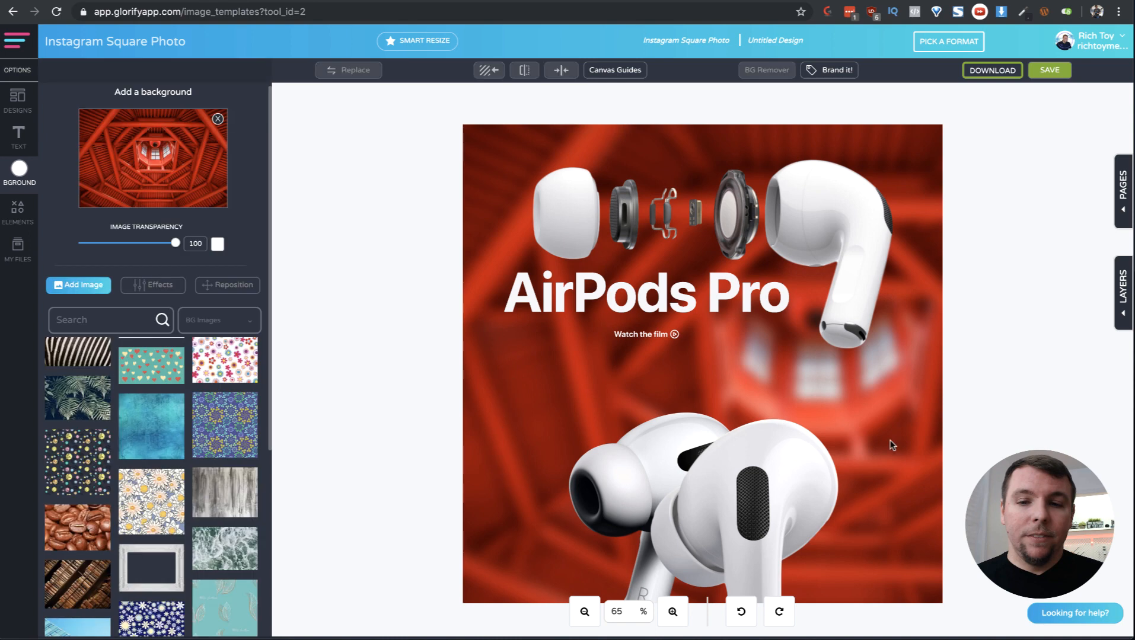
left_click(153, 284)
scroll(74, 599, "down", 2)
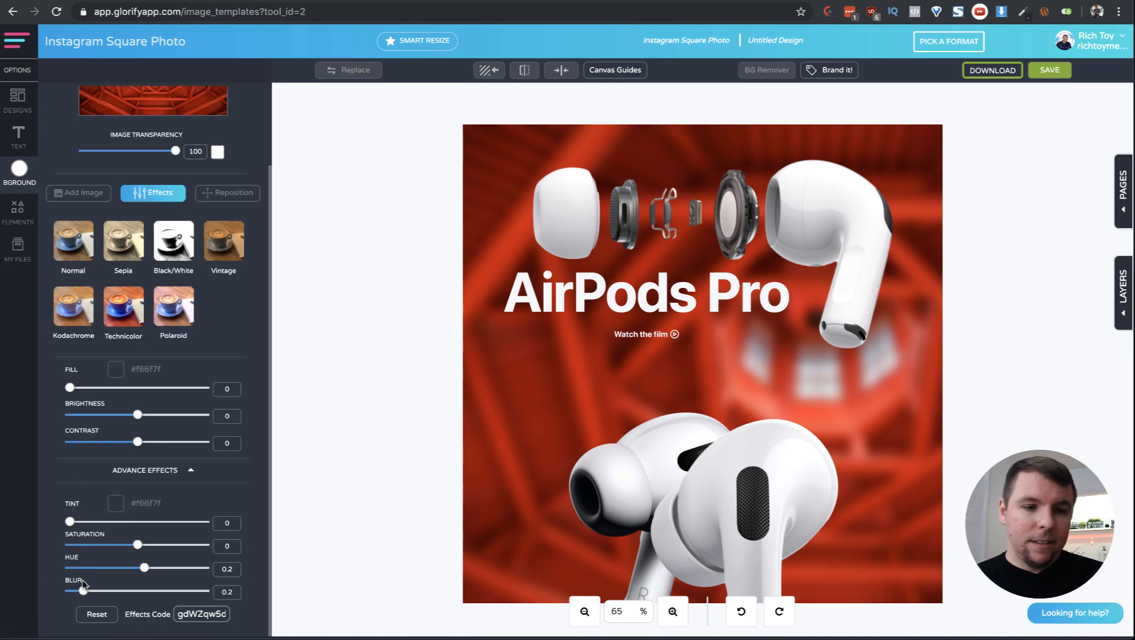
left_click_drag(83, 594, 99, 601)
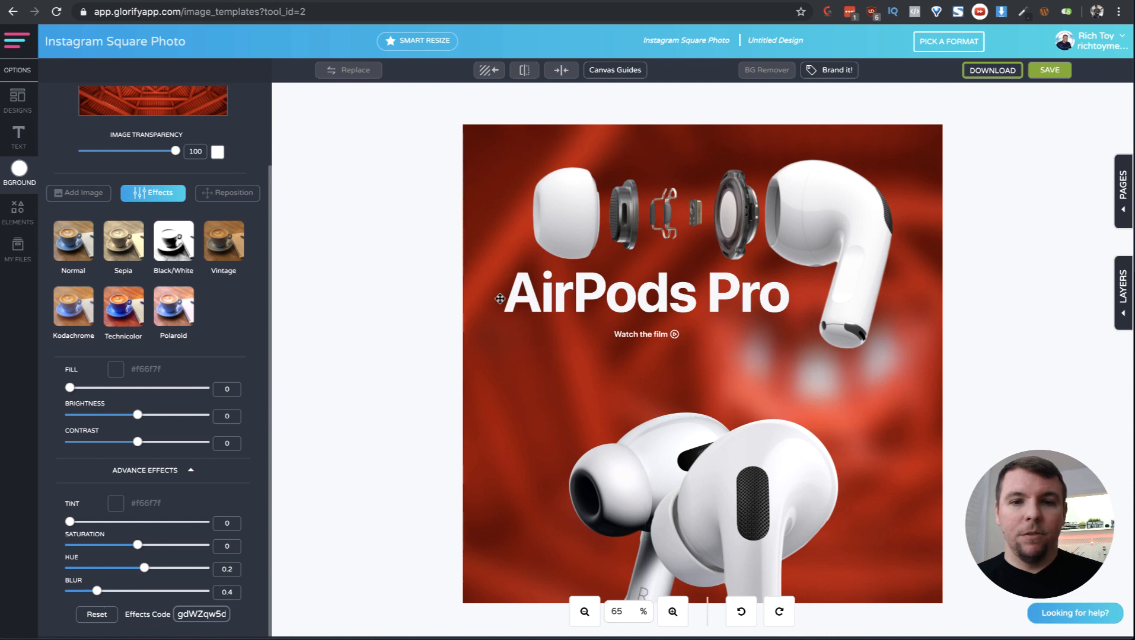
- Delete both large earbud images below the AirPods Pro title
left_click(762, 489)
key("Delete")
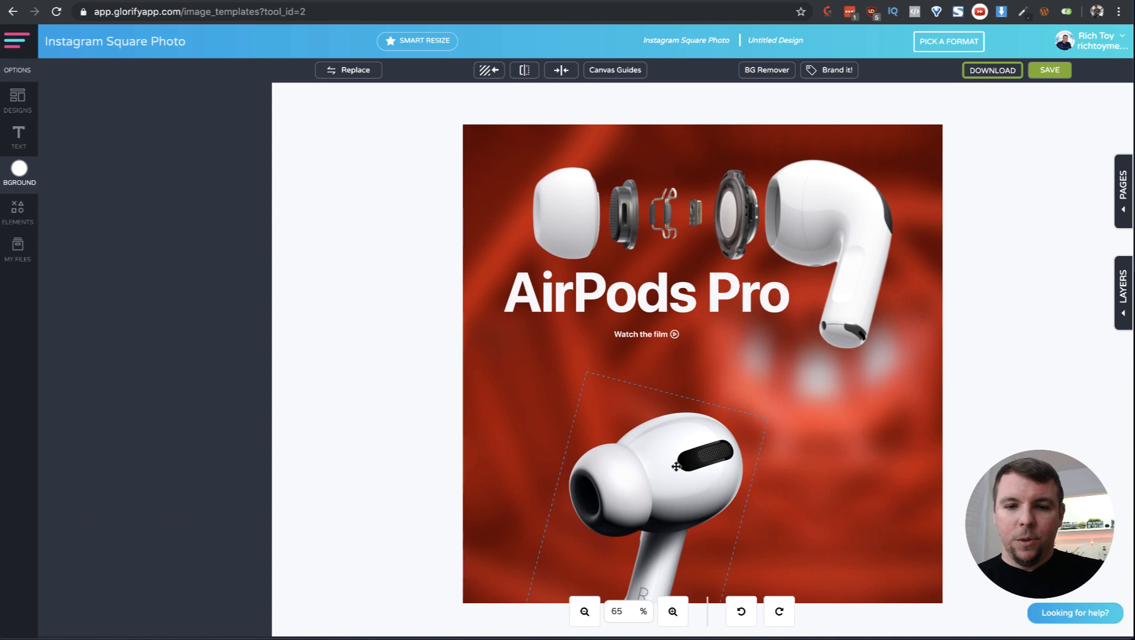
left_click(676, 467)
key("Delete")
- Move the AirPods Pro title down into the emptied lower part of the canvas and enlarge it slightly
left_click(671, 305)
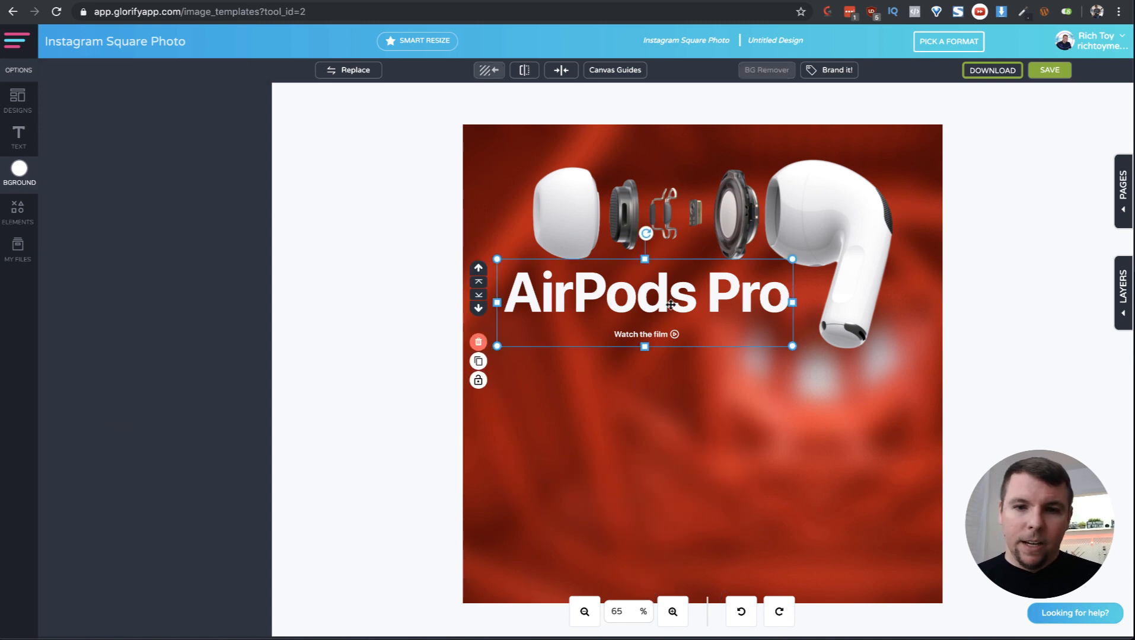
left_click_drag(671, 304, 663, 492)
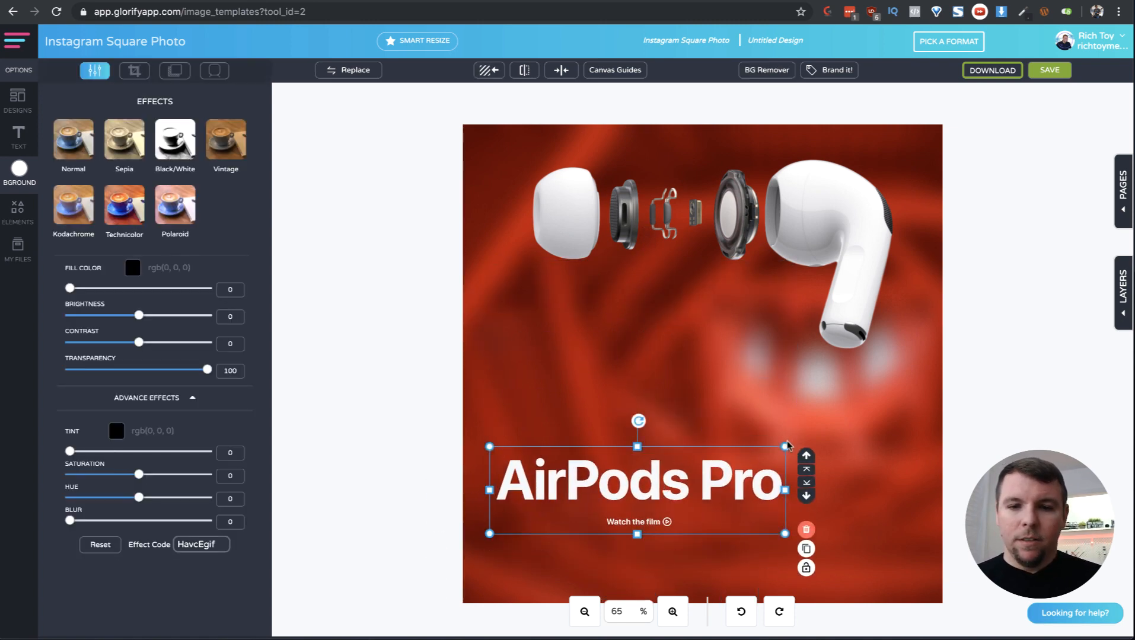
left_click_drag(787, 445, 836, 401)
- Enlarge the exploded earbud view slightly and move it down closer to the title
left_click(664, 353)
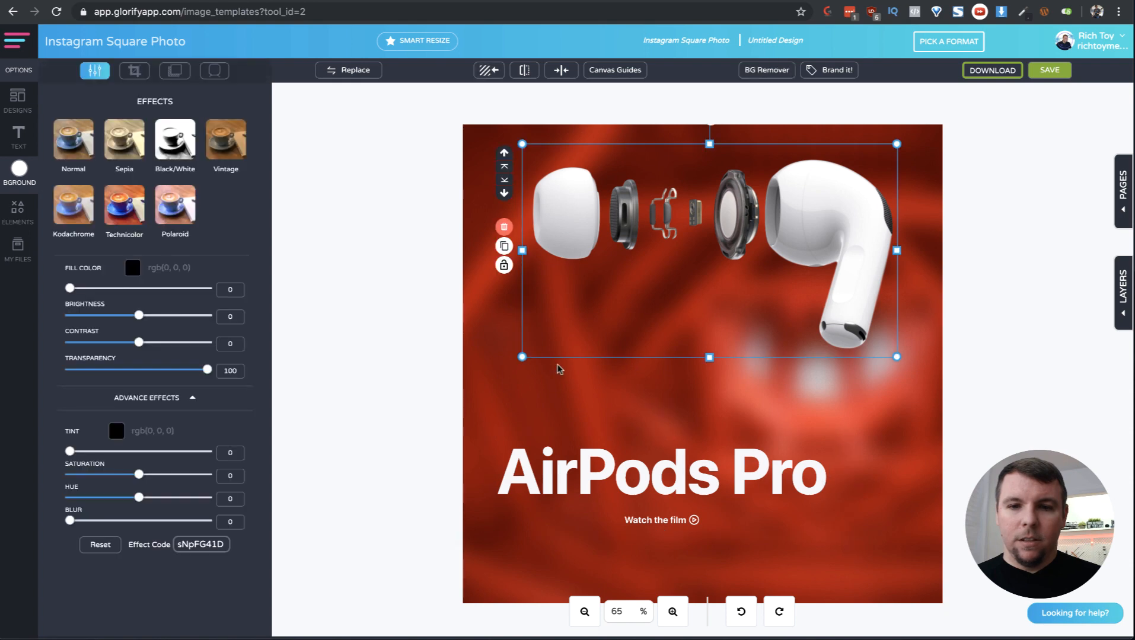
left_click_drag(522, 357, 485, 378)
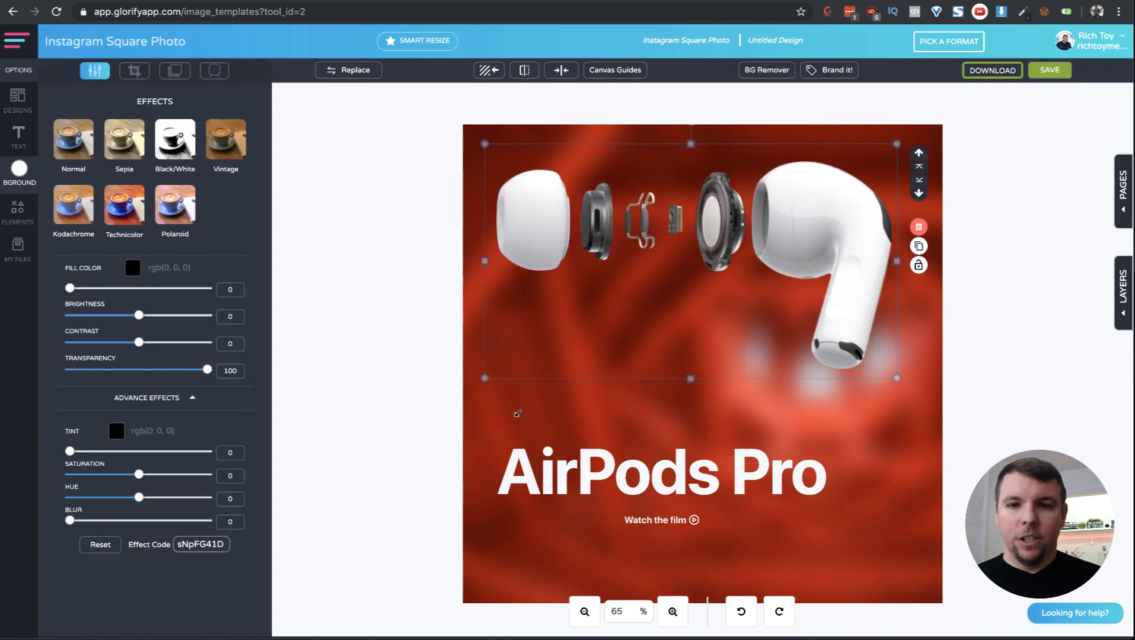
left_click_drag(853, 181, 854, 240)
- Enlarge the title to roughly the width of the exploded view, placing it just below, and nudge the exploded view slightly
left_click(702, 490)
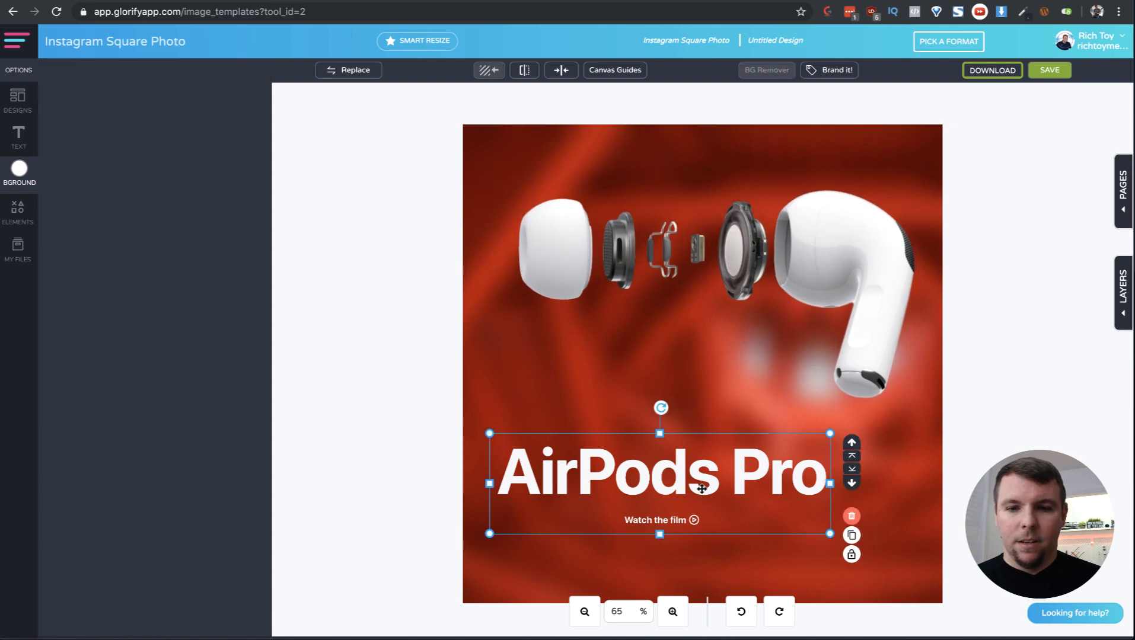
mouse_move(710, 485)
left_mouse_down()
mouse_move(726, 460)
mouse_move(718, 478)
left_mouse_up()
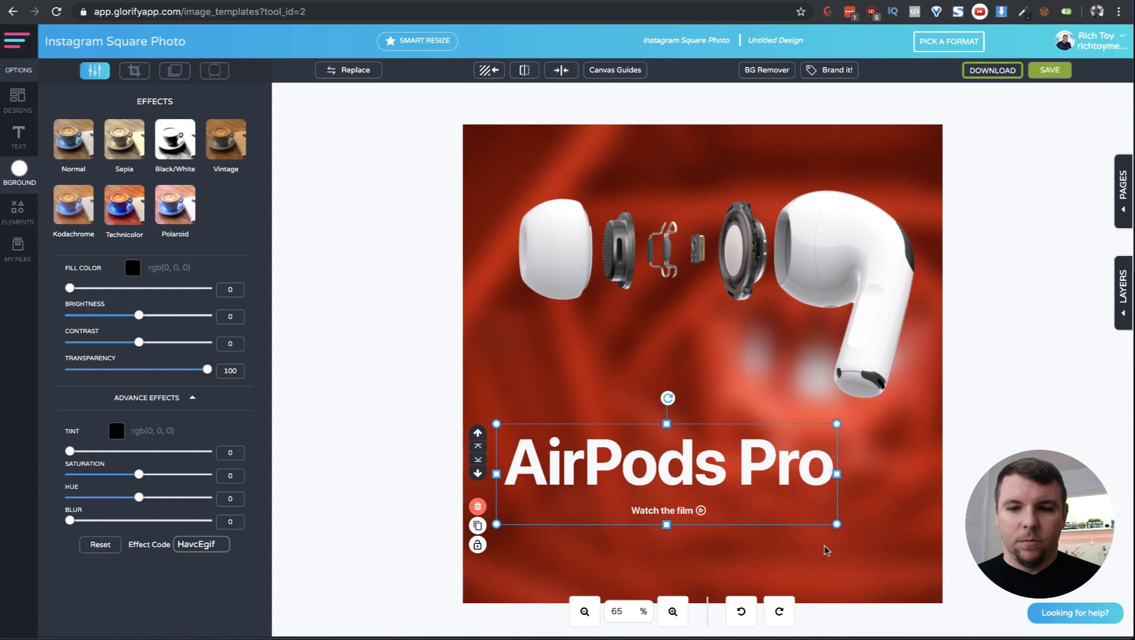
left_click_drag(836, 524, 892, 571)
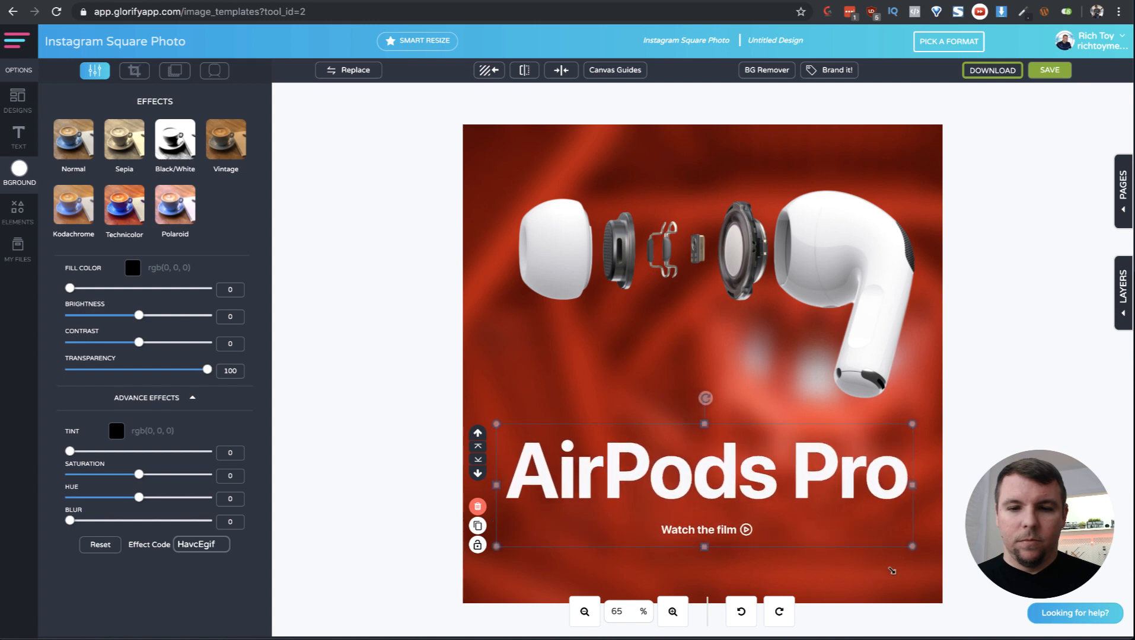
left_click_drag(734, 466, 729, 478)
left_click(821, 246)
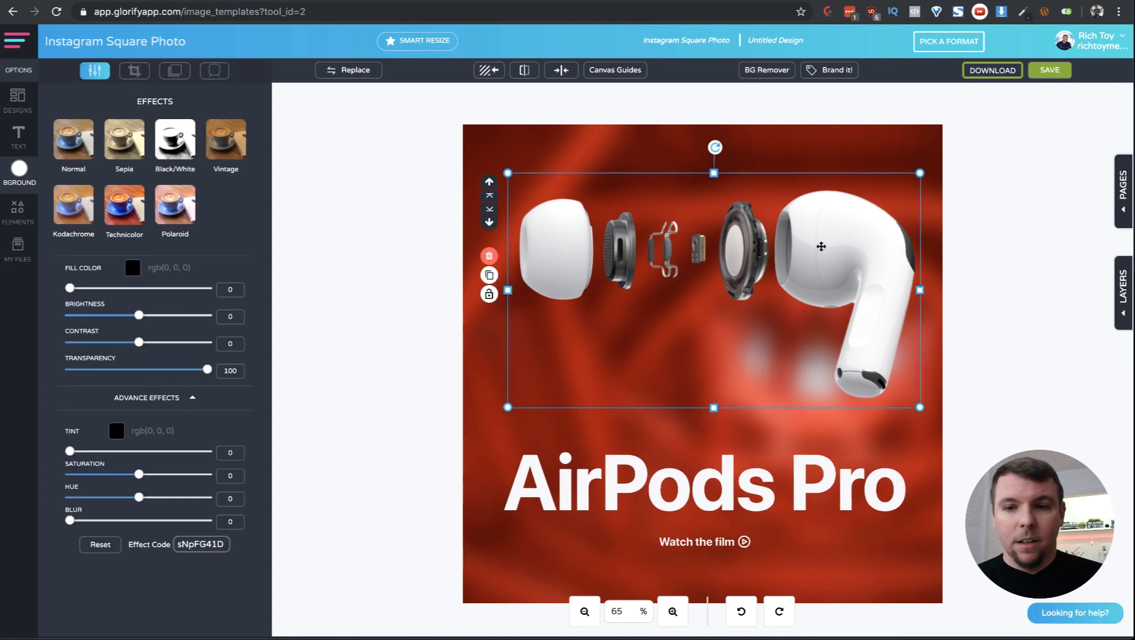
left_click_drag(801, 260, 791, 262)
- Reposition the background image with horizontal offset -193, vertical offset -131 and scale 1.57
left_click(483, 404)
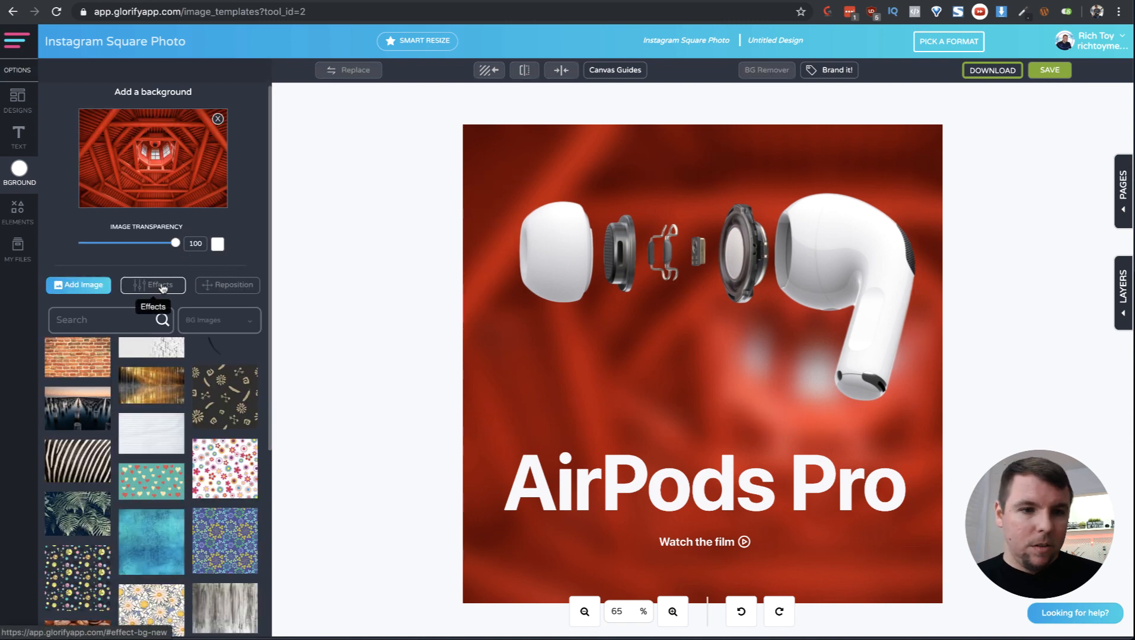
left_click(228, 285)
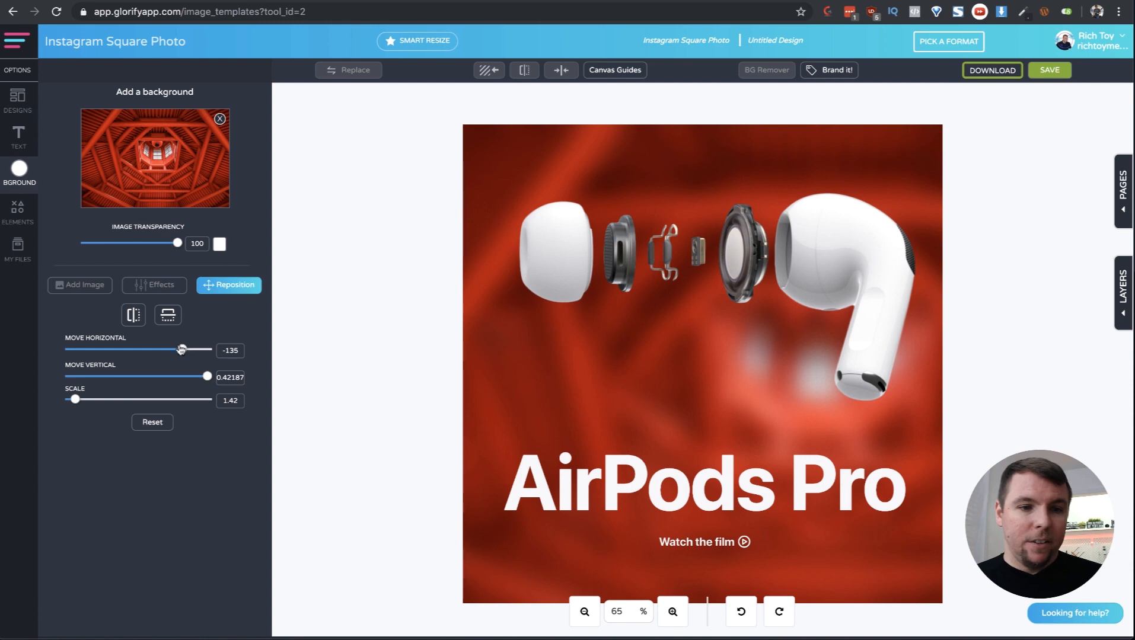
left_click_drag(181, 353, 102, 350)
left_click_drag(71, 395, 195, 411)
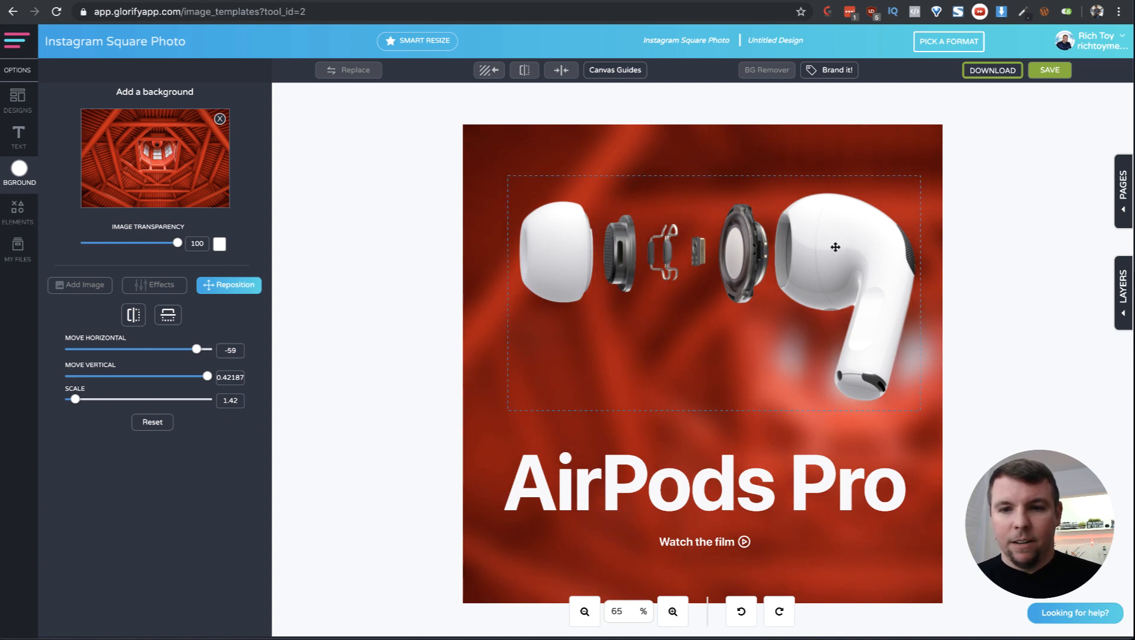
left_click_drag(208, 379, 80, 404)
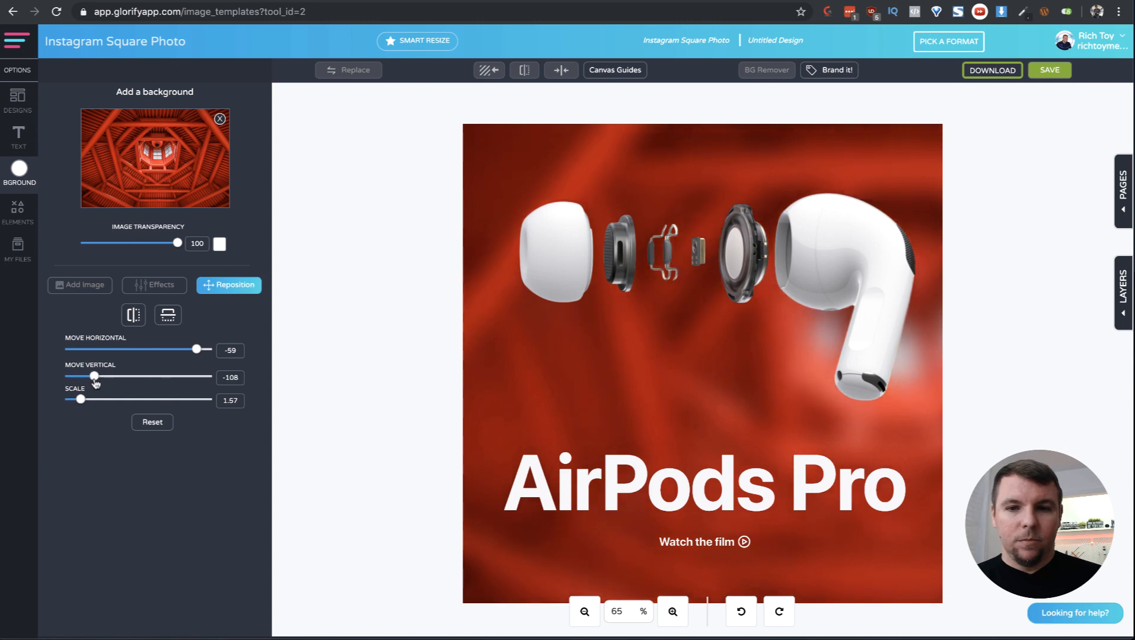
left_click_drag(196, 352, 170, 354)
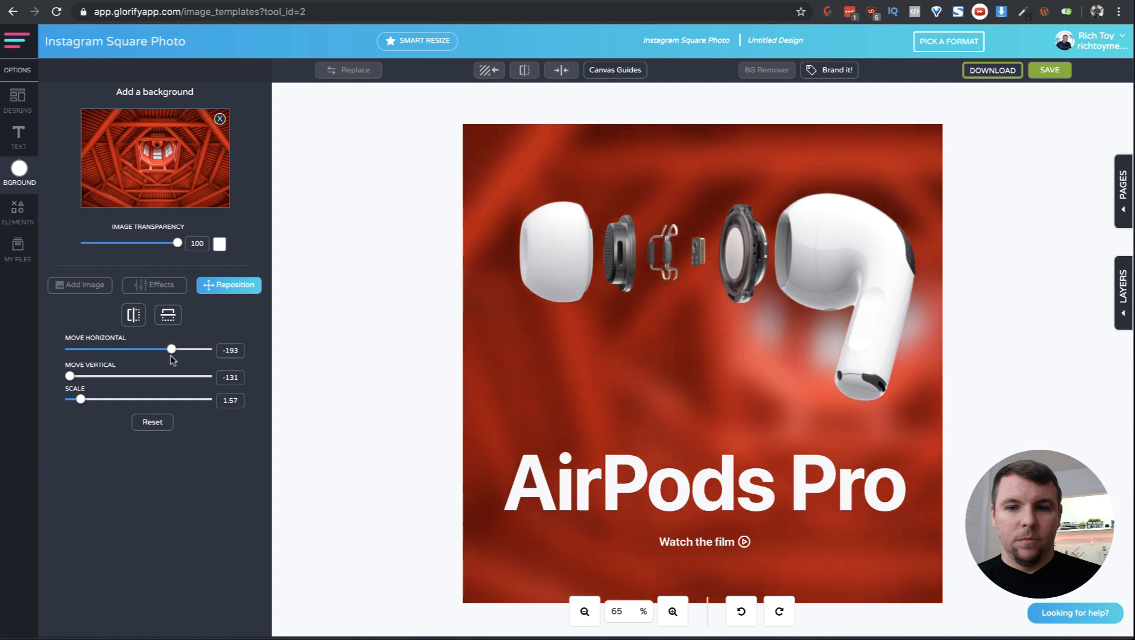
- Move the exploded view slightly down and the title slightly up, and centre both horizontally on the canvas
mouse_move(886, 257)
left_mouse_down()
mouse_move(874, 314)
mouse_move(880, 278)
left_mouse_up()
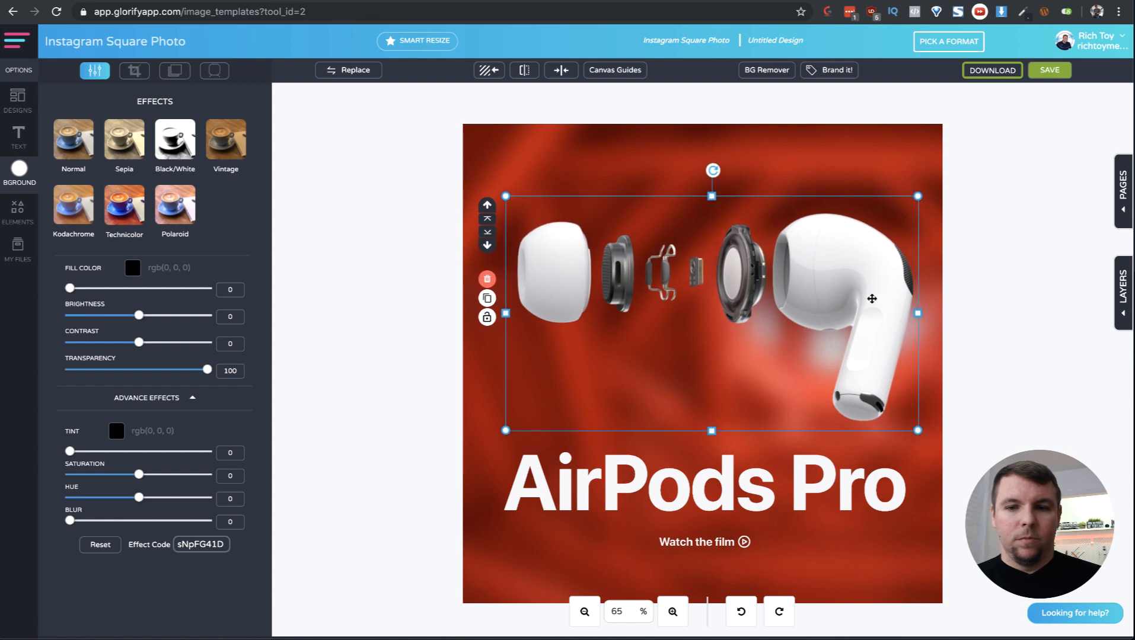
left_click(764, 504)
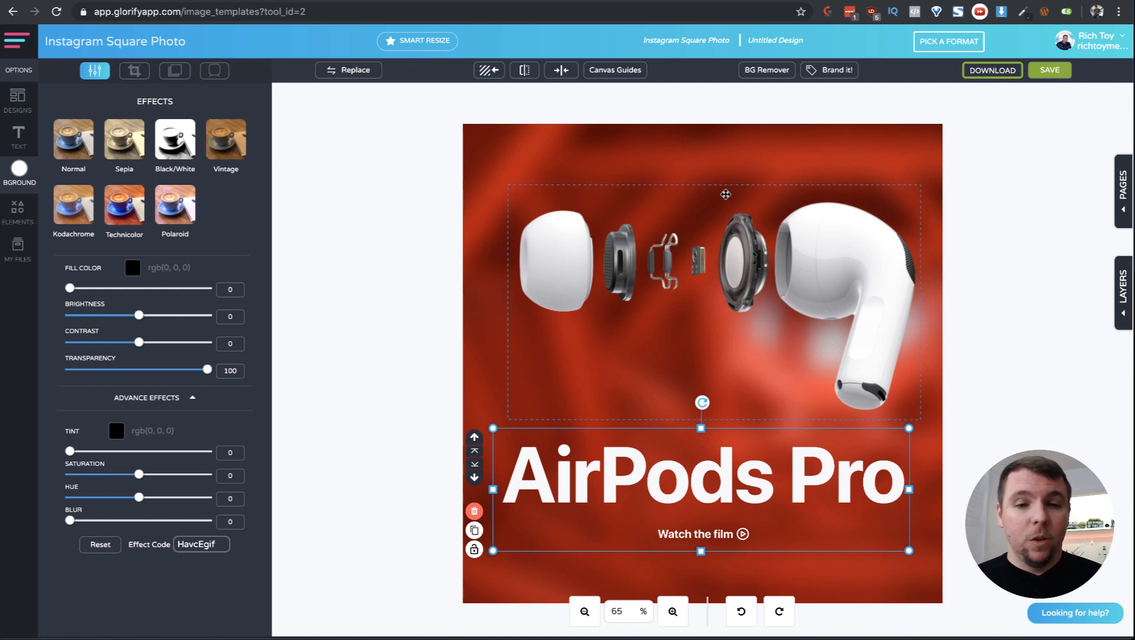
left_click(795, 255)
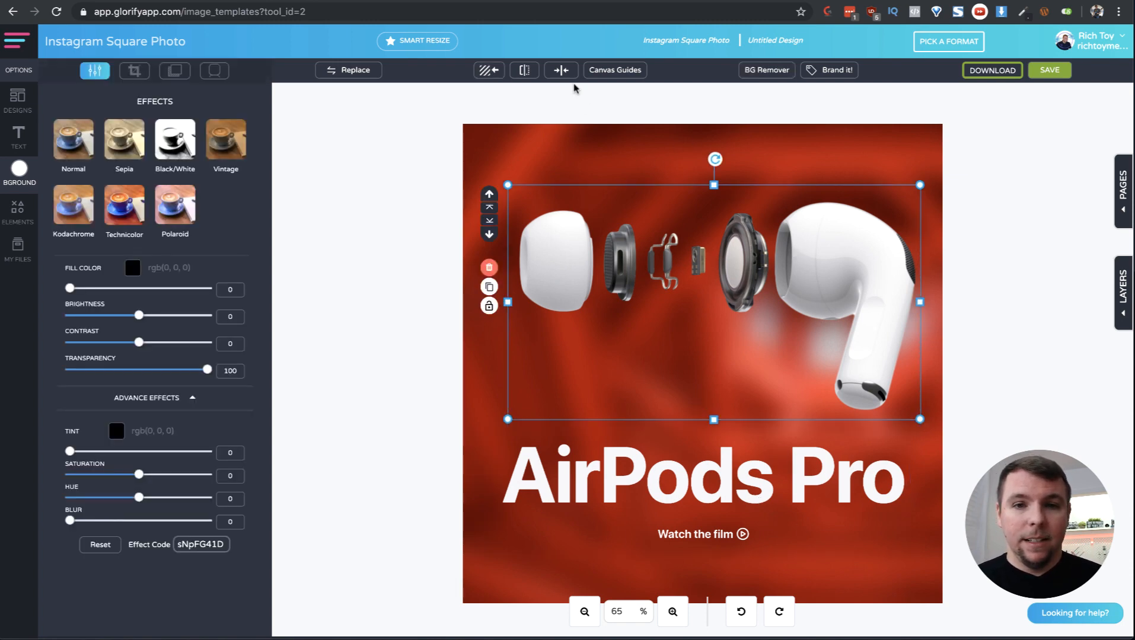
left_click(561, 70)
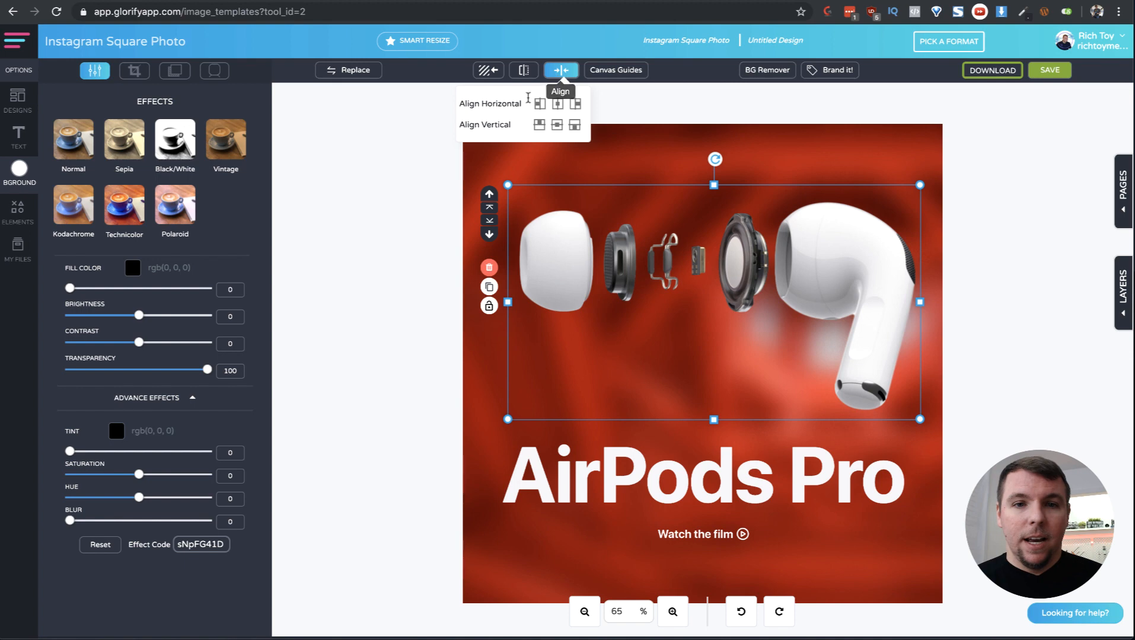
left_click(559, 104)
left_click(735, 471)
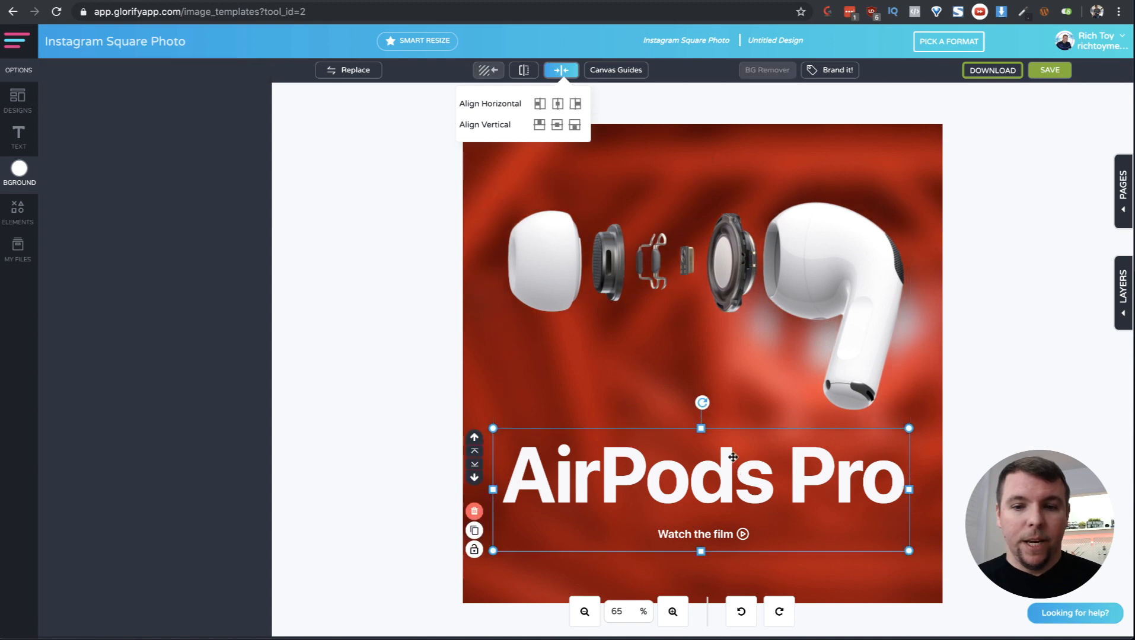
left_click(561, 70)
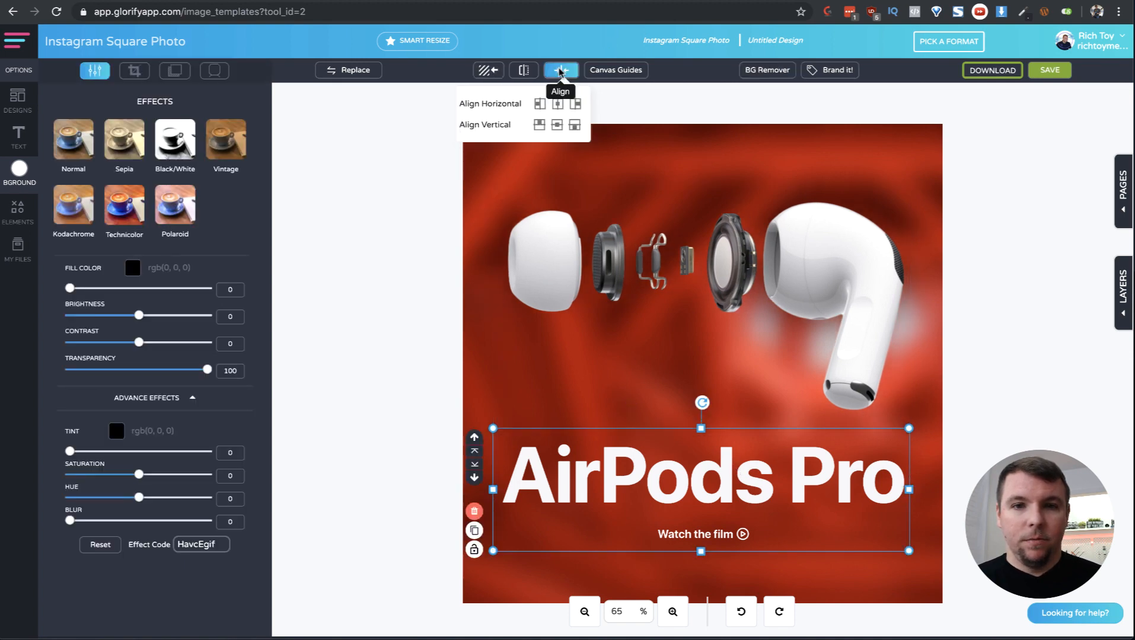
left_click(559, 107)
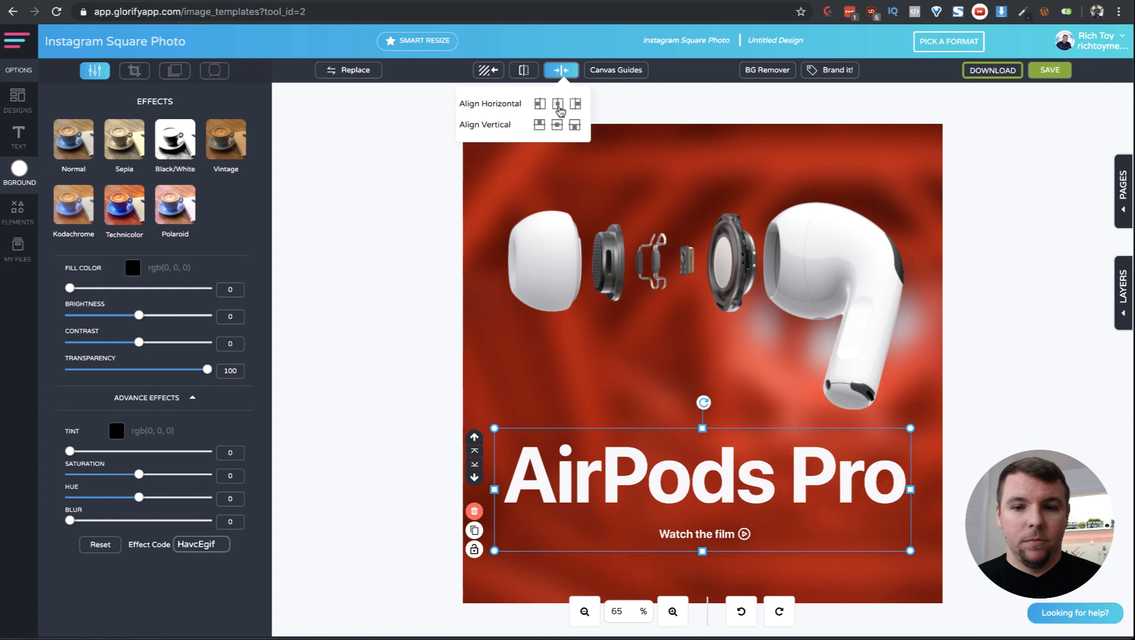
left_click(994, 363)
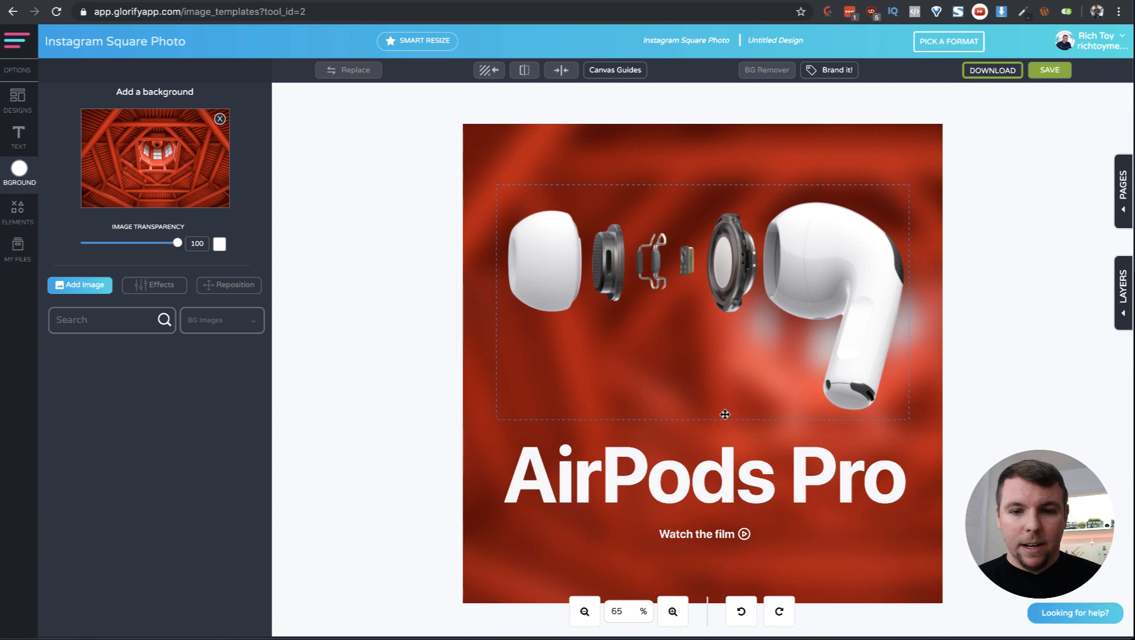
- Turn on a drop shadow for the exploded earbud view
left_click(827, 254)
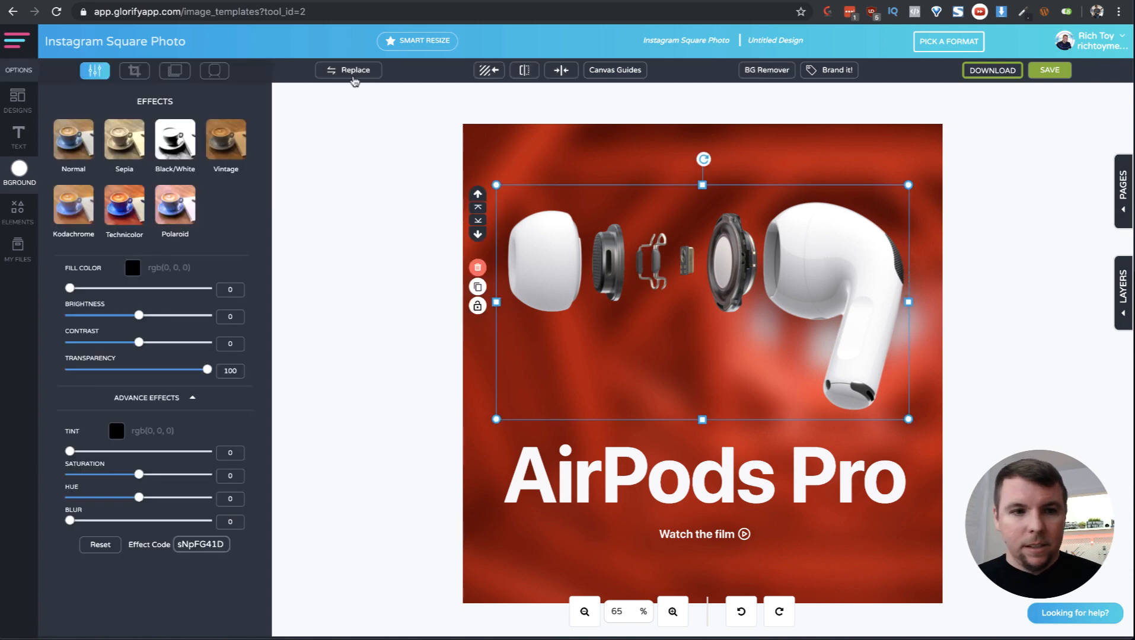
left_click(175, 72)
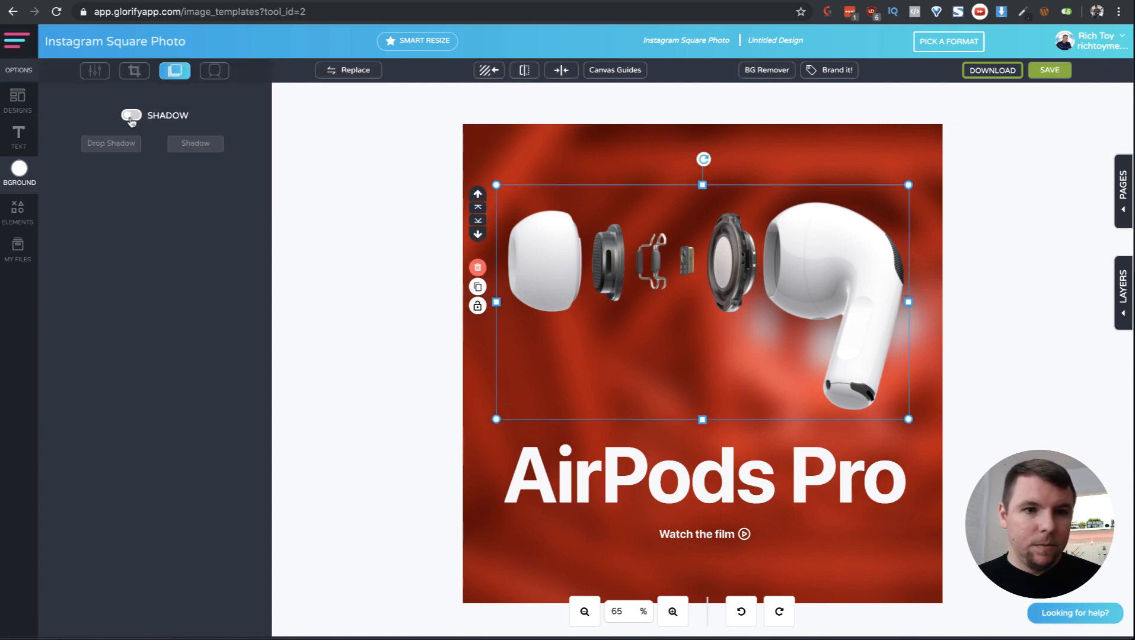
left_click(132, 115)
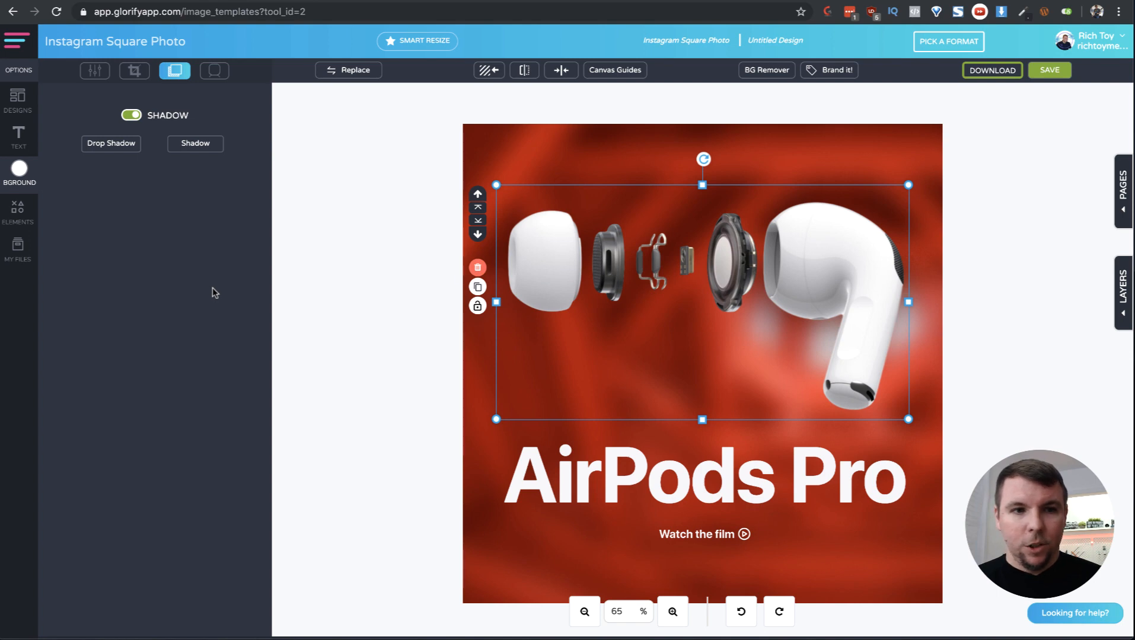
left_click(110, 144)
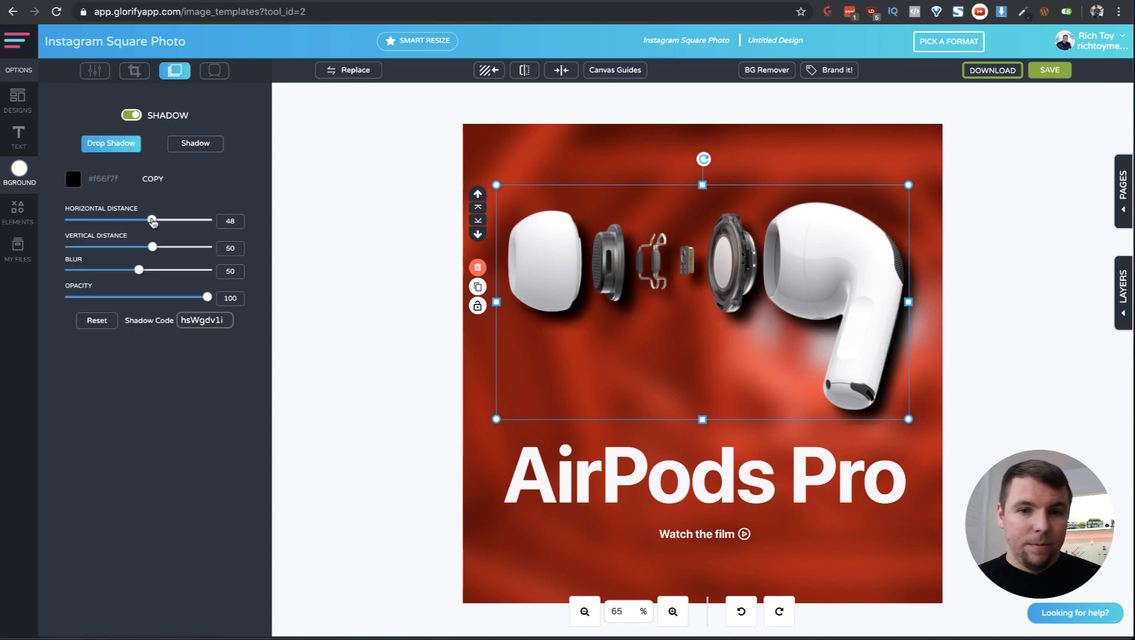
- Try a far-offset drop shadow with horizontal distance -135, vertical distance 208, blur 71 and opacity 53
left_click_drag(152, 221, 139, 220)
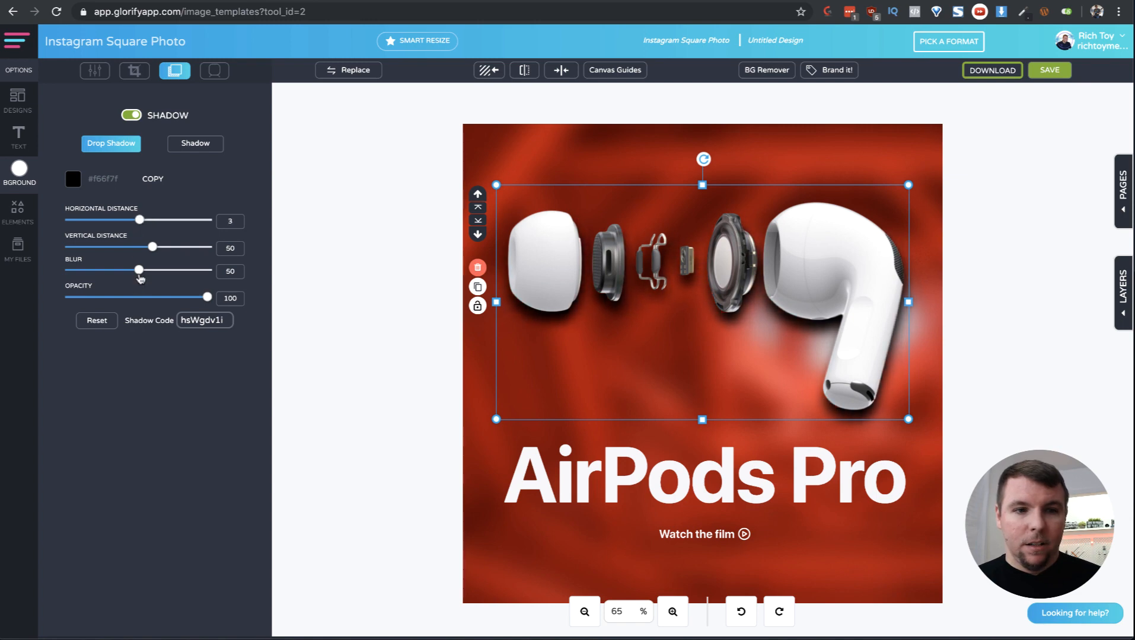
left_click_drag(140, 272, 157, 248)
left_click_drag(207, 297, 175, 297)
left_click_drag(140, 220, 179, 248)
left_click_drag(152, 271, 142, 297)
left_click_drag(179, 248, 196, 248)
left_click_drag(129, 220, 101, 220)
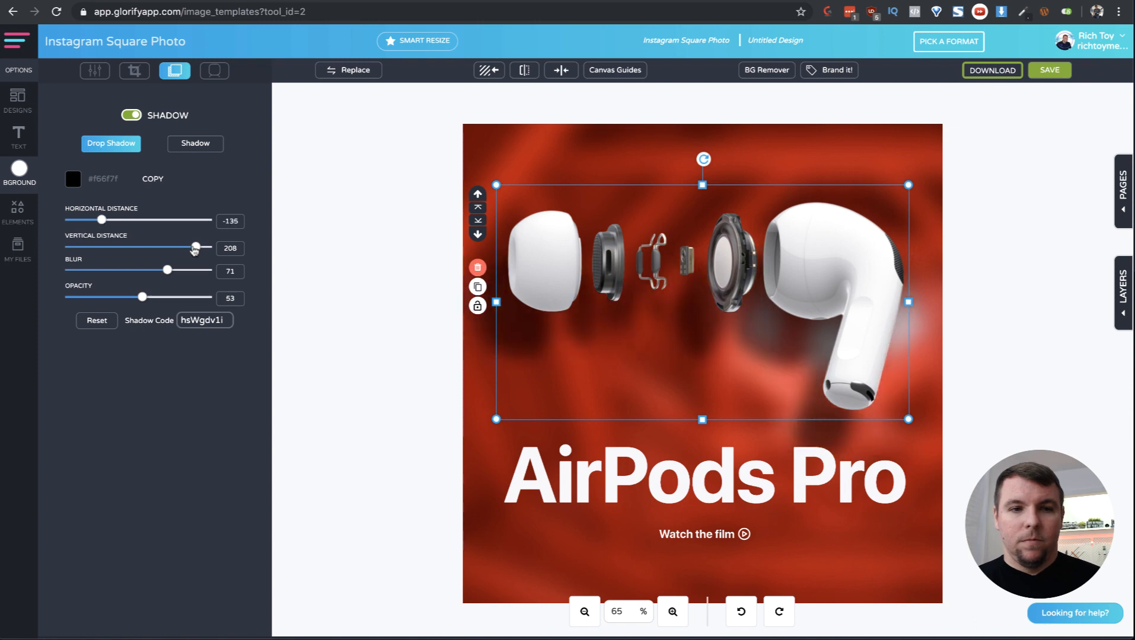
- Set the drop shadow to horizontal distance -73, vertical distance 70, blur 41 and opacity 35
left_click_drag(196, 247, 167, 247)
left_click_drag(143, 298, 106, 297)
left_click_drag(101, 220, 106, 220)
left_click_drag(167, 247, 158, 247)
left_click_drag(168, 271, 122, 271)
left_click_drag(105, 220, 118, 220)
mouse_move(107, 298)
left_mouse_down()
mouse_move(96, 298)
mouse_move(118, 297)
left_mouse_up()
mouse_move(122, 271)
left_mouse_down()
mouse_move(157, 270)
mouse_move(126, 270)
left_mouse_up()
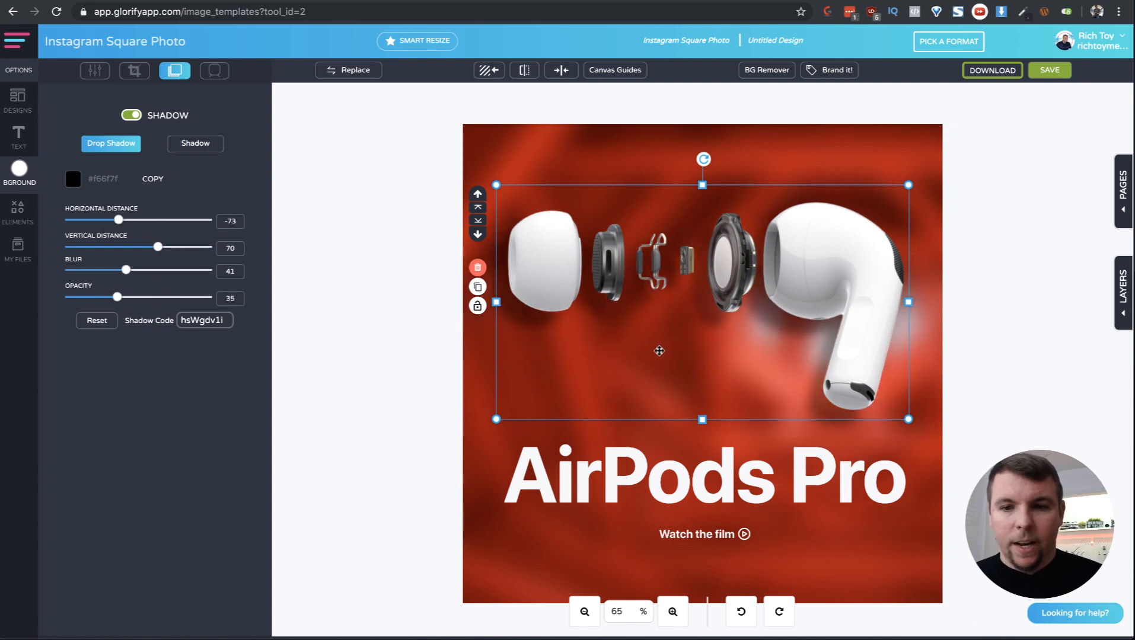
- Turn on a drop shadow for the AirPods Pro title image
left_click(721, 477)
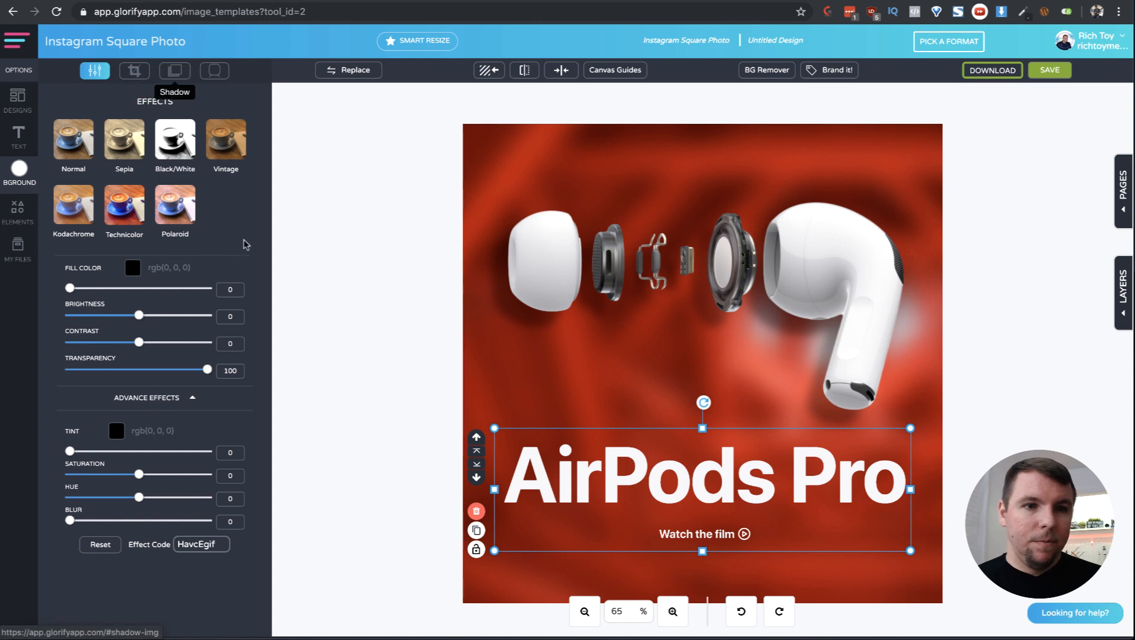
left_click(175, 70)
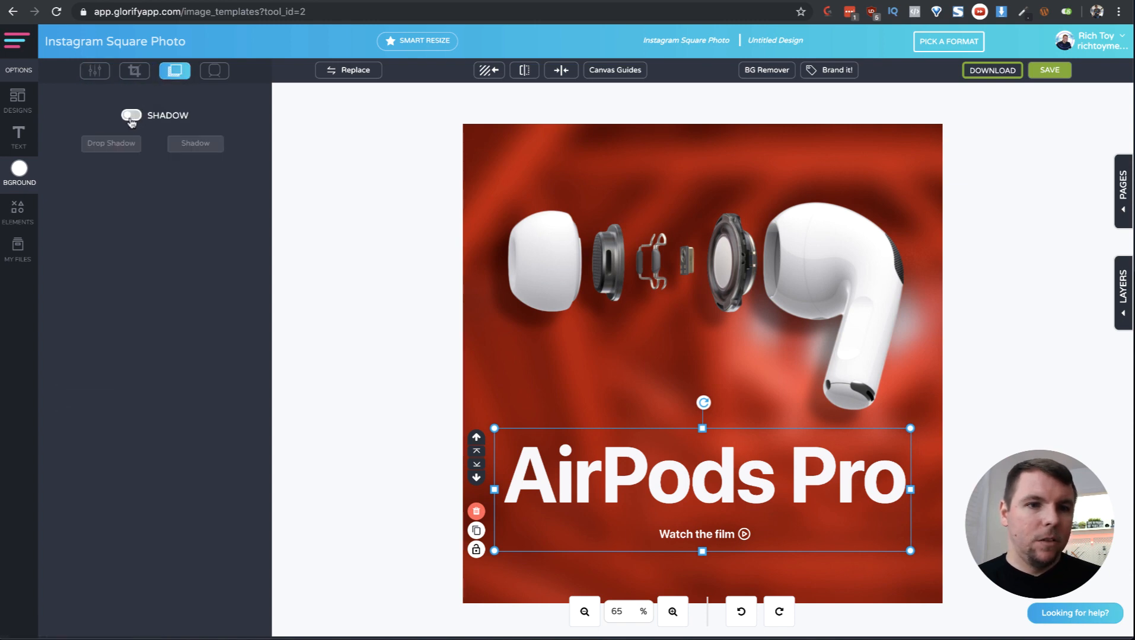
left_click(131, 116)
left_click(121, 148)
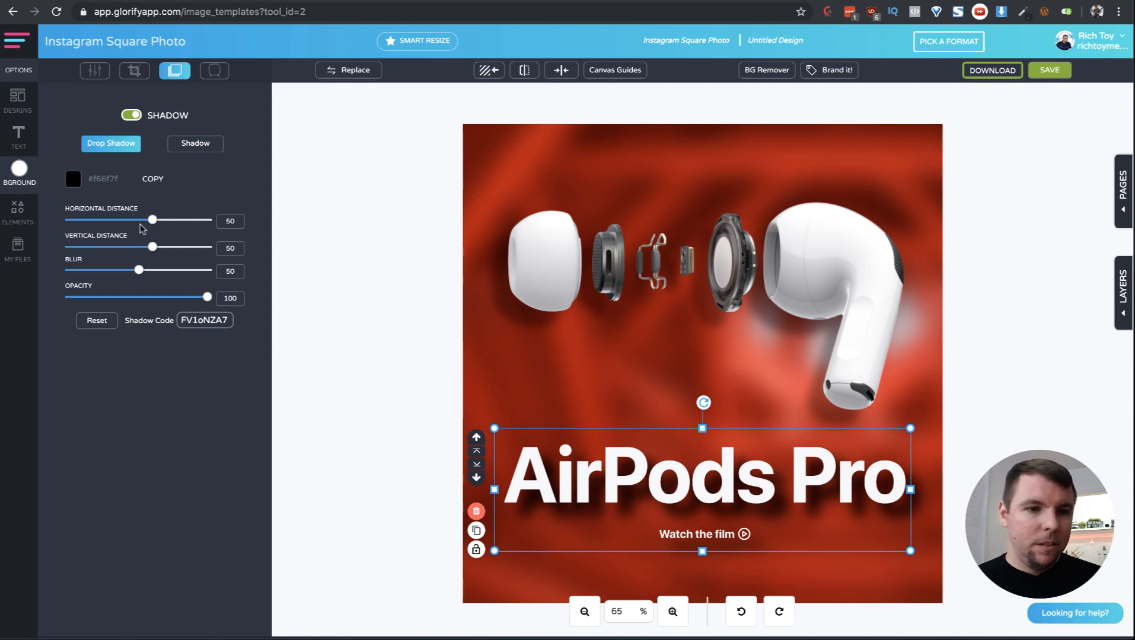
- Set the title's drop shadow to horizontal distance -39, vertical distance 25, blur 59 and opacity 79
left_click_drag(153, 220, 145, 249)
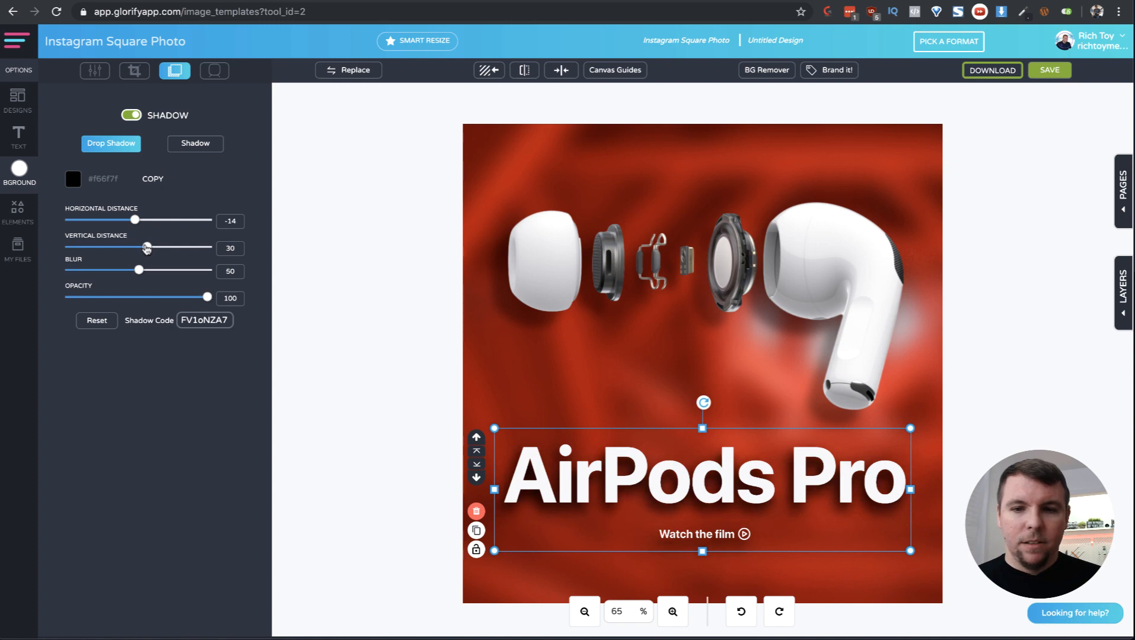
left_click_drag(135, 220, 133, 223)
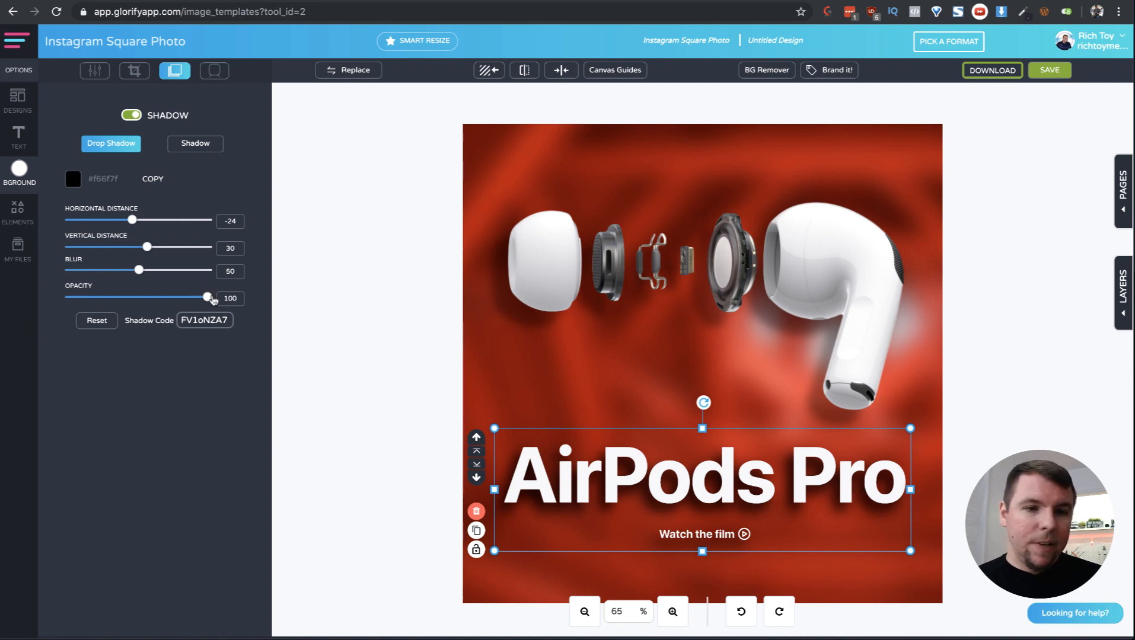
left_click_drag(207, 298, 154, 287)
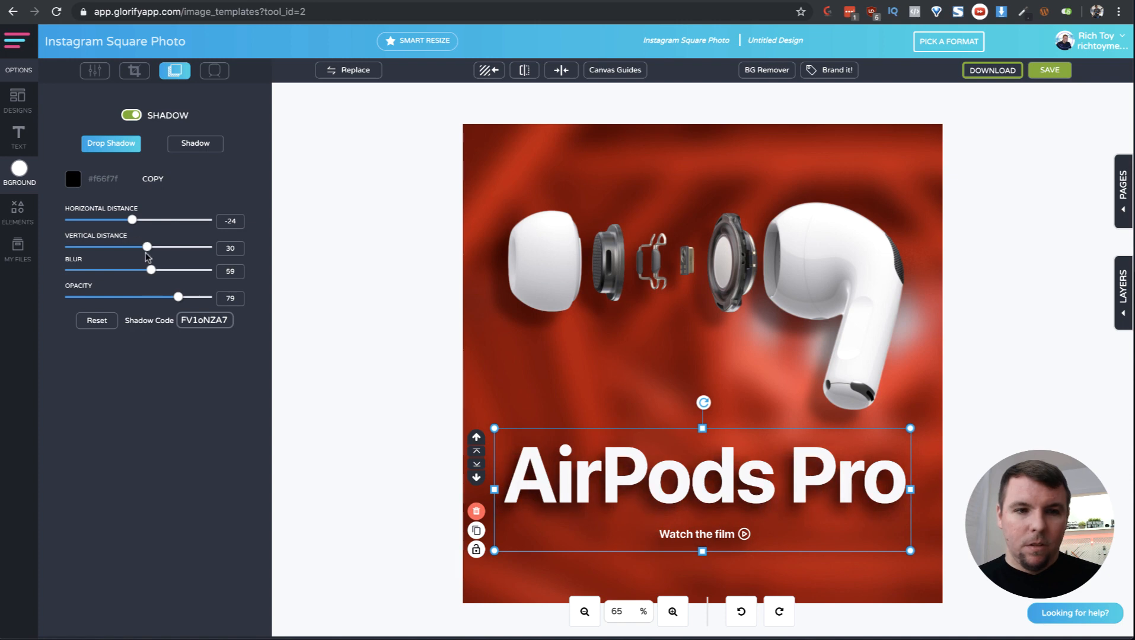
mouse_move(146, 248)
left_mouse_down()
mouse_move(125, 226)
mouse_move(147, 251)
left_mouse_up()
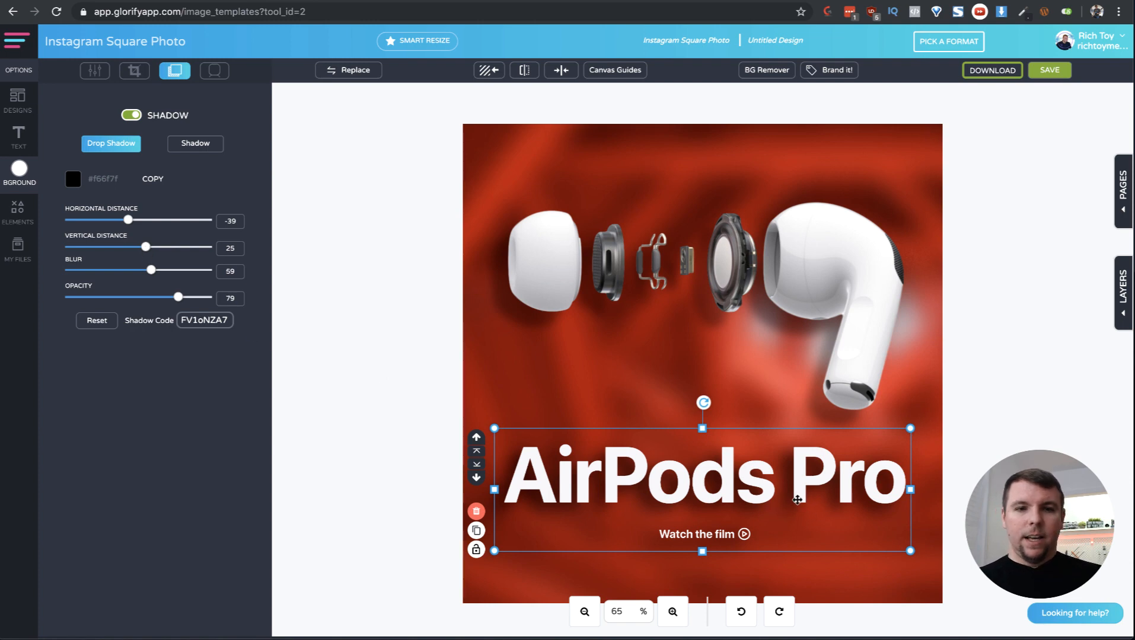
- Raise the background image's saturation to about 0.22 and its brightness to about 0.07
left_click(1013, 346)
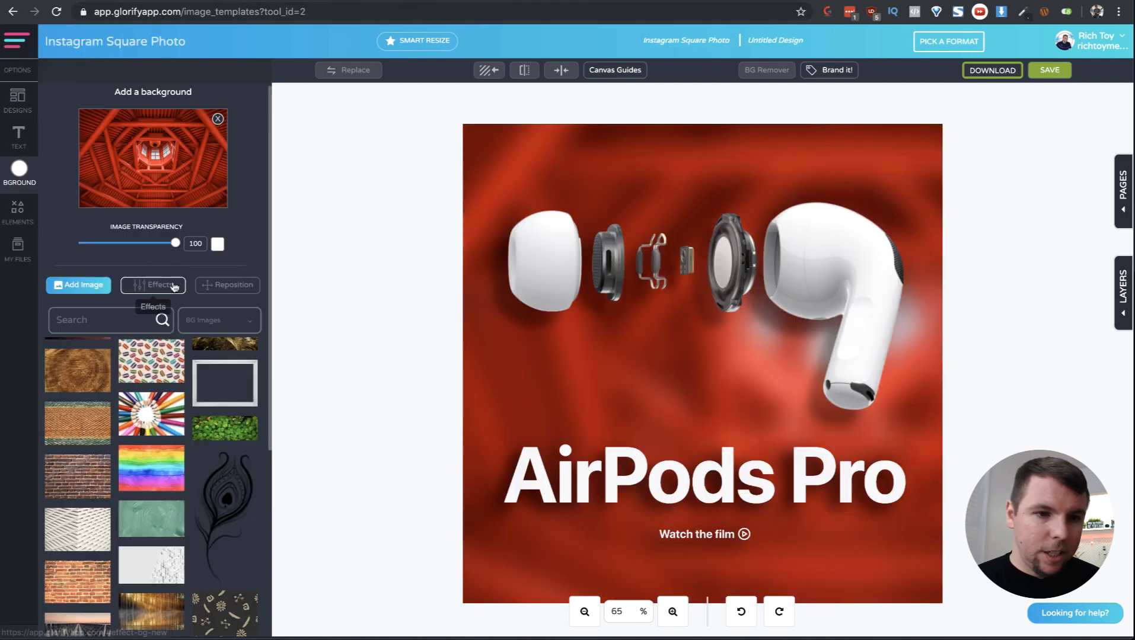
left_click(172, 285)
scroll(156, 449, "down", 2)
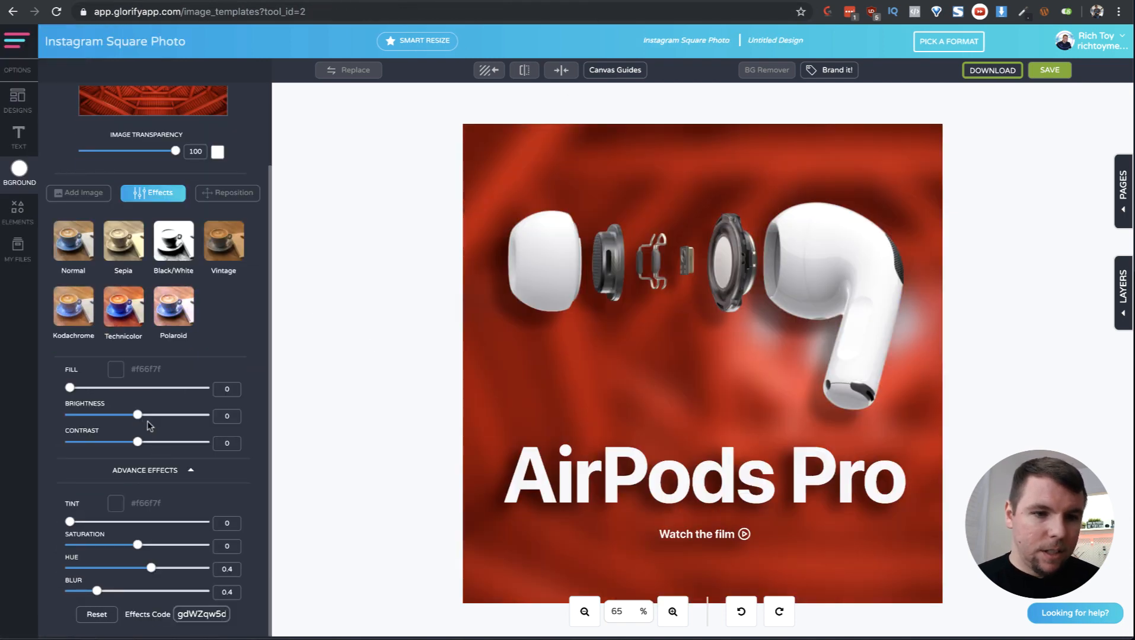
left_click(138, 546)
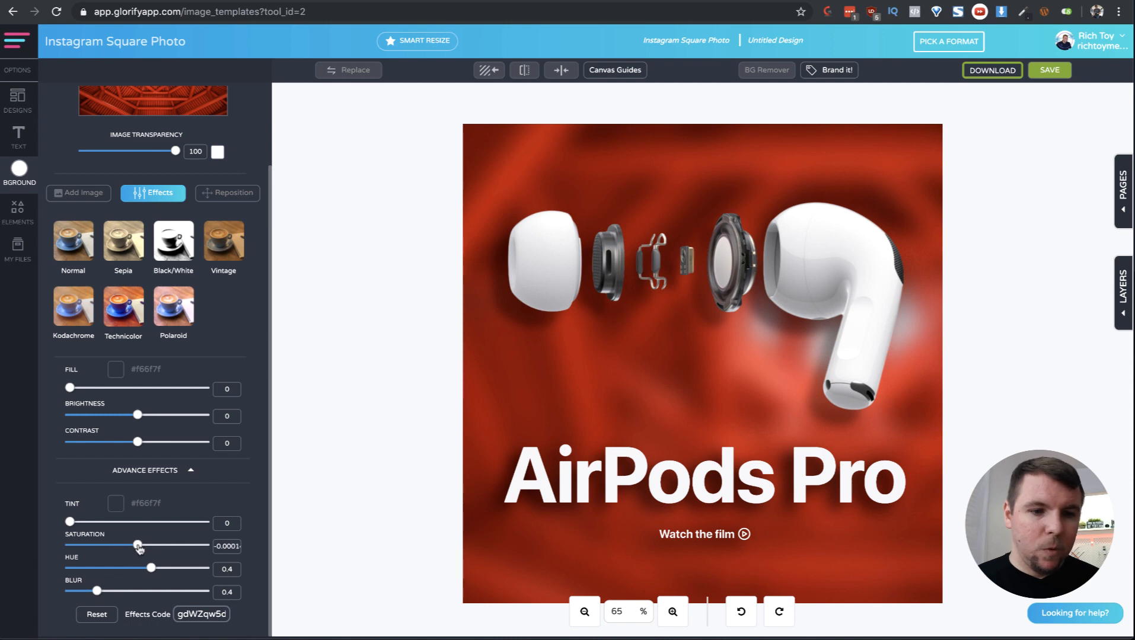
left_click_drag(139, 549, 165, 544)
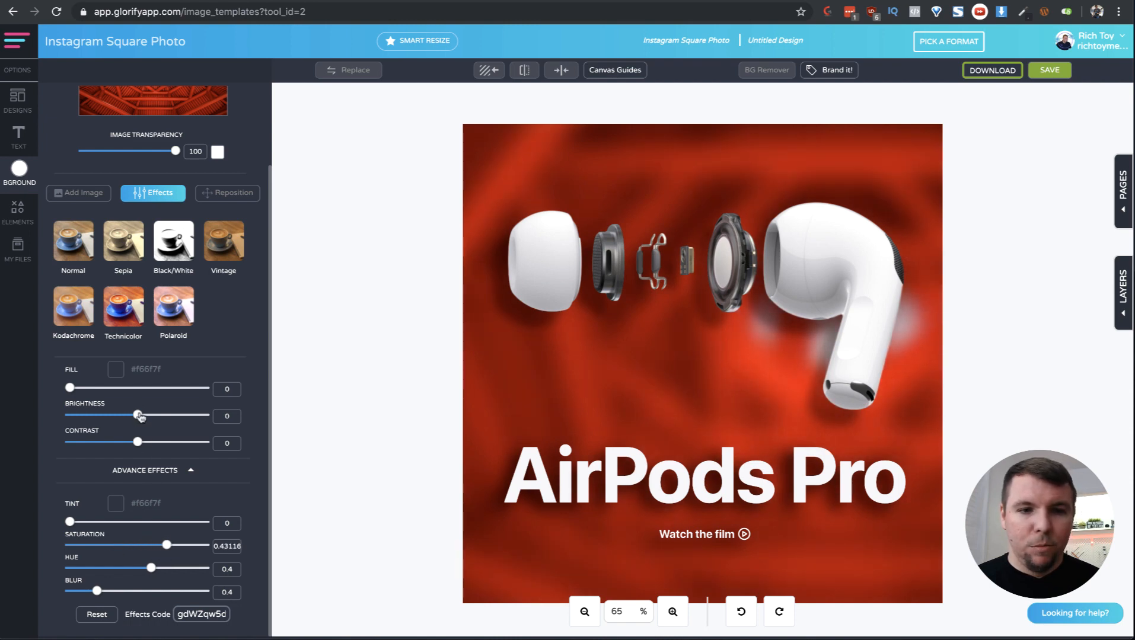
left_click_drag(138, 416, 145, 422)
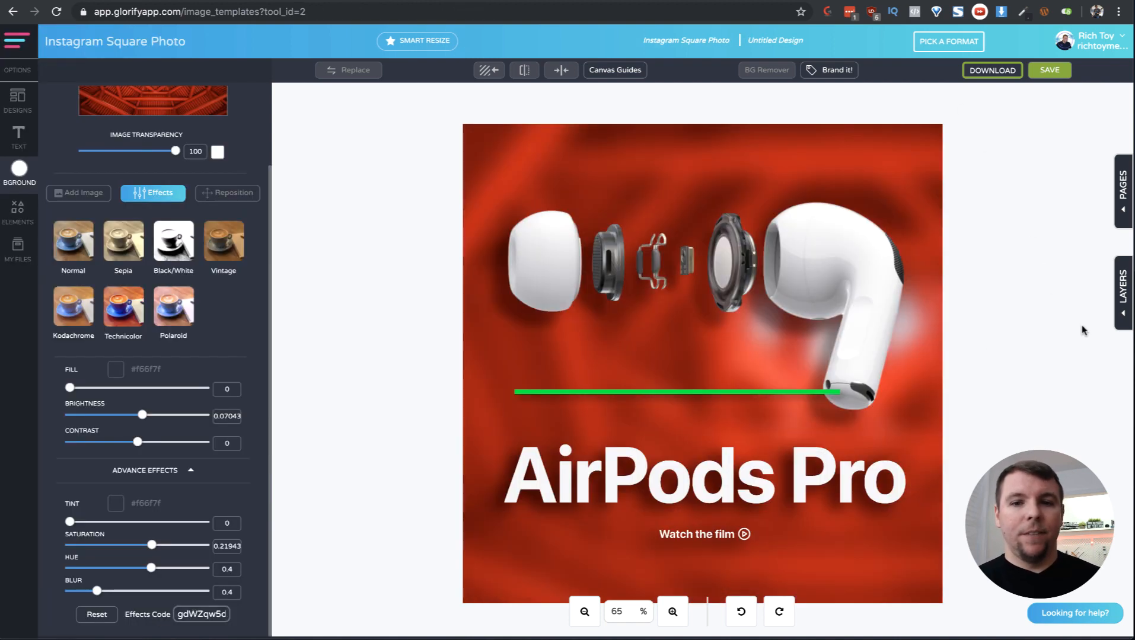
- Download the design as a High Res JPG, view the exported image and close it
left_click(1007, 73)
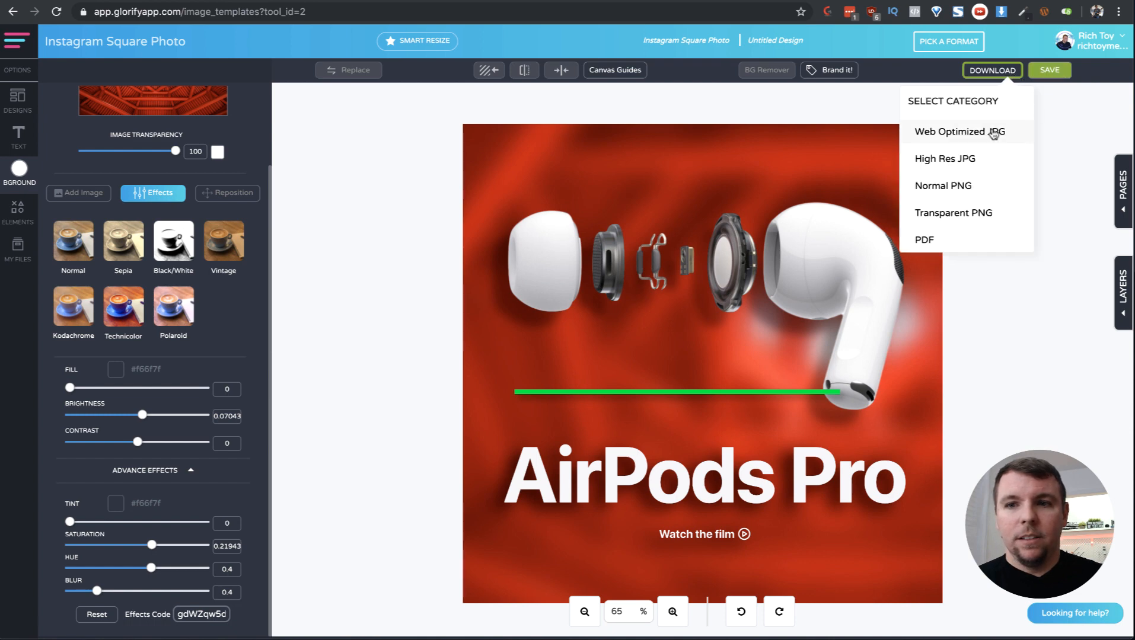
left_click(941, 165)
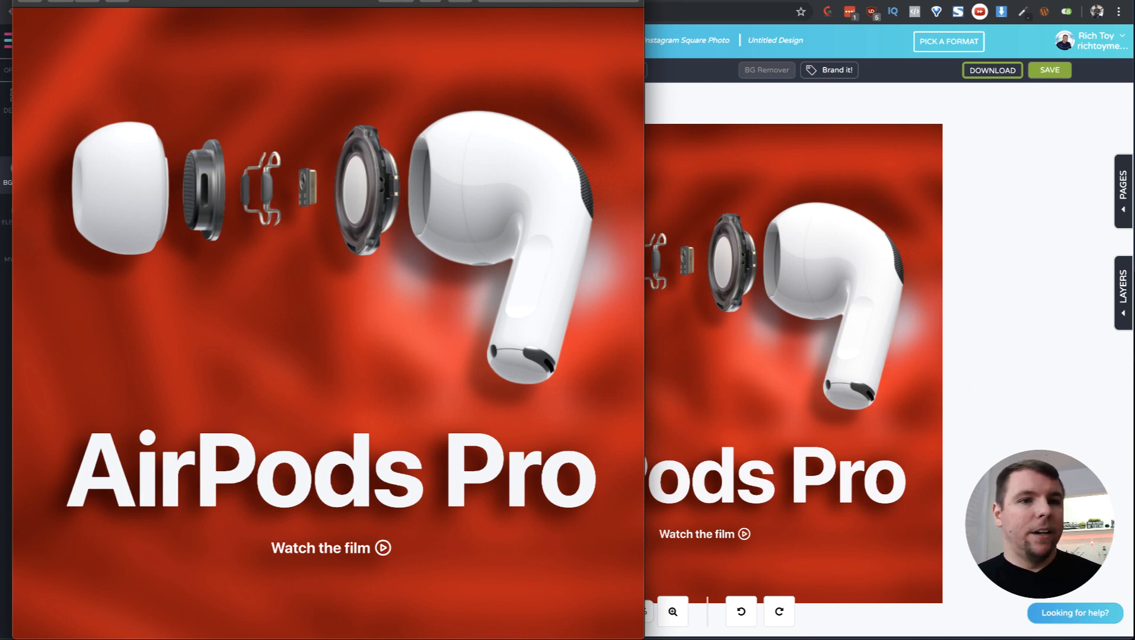
key("super+w")
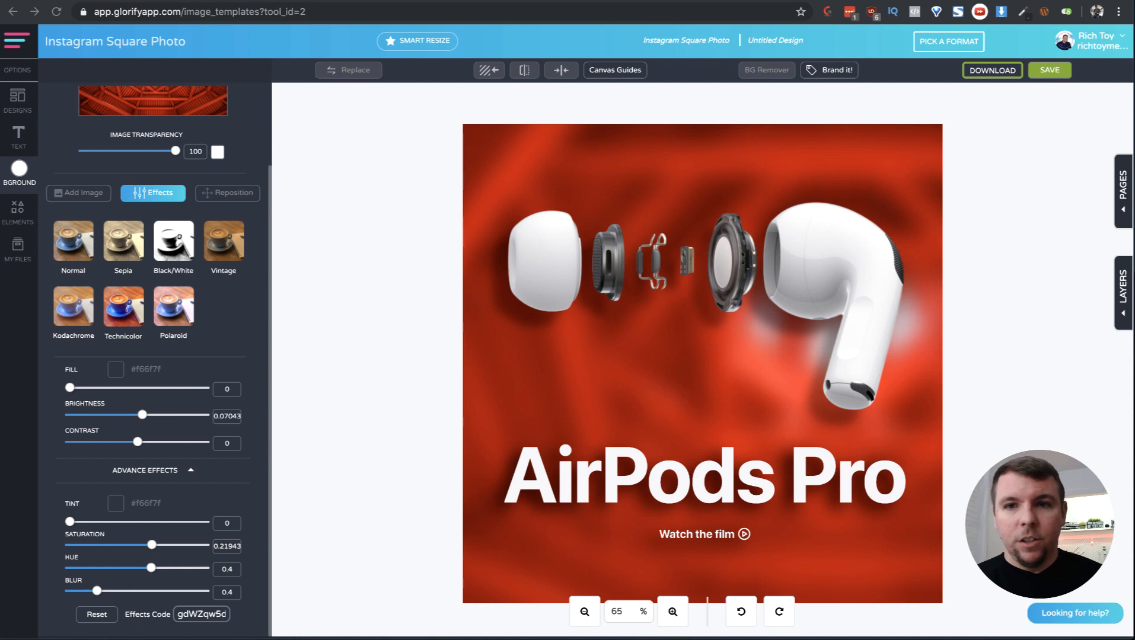